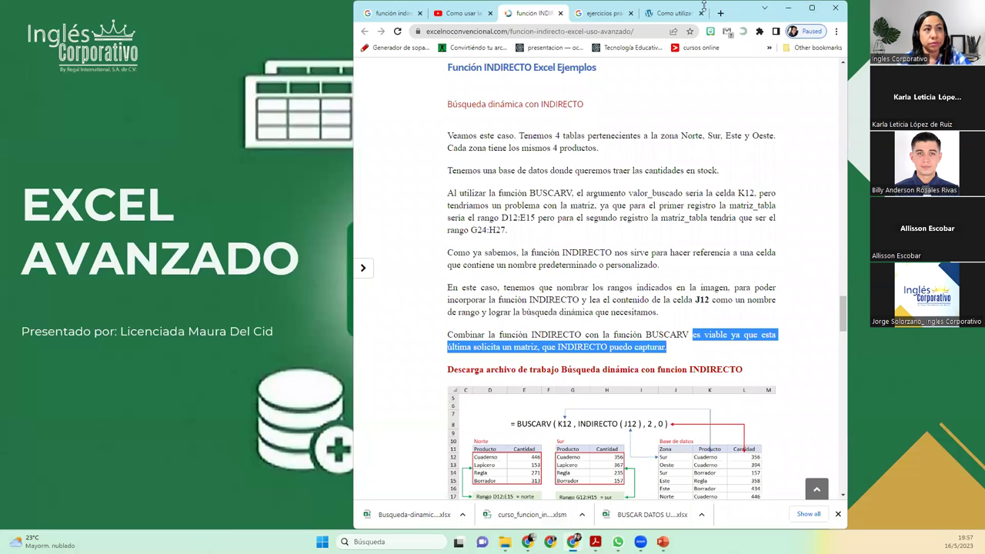
Minimize the Chrome window with the INDIRECTO article to reveal the Agenda slide
{"action": "left_click", "coordinate": [786, 9]}
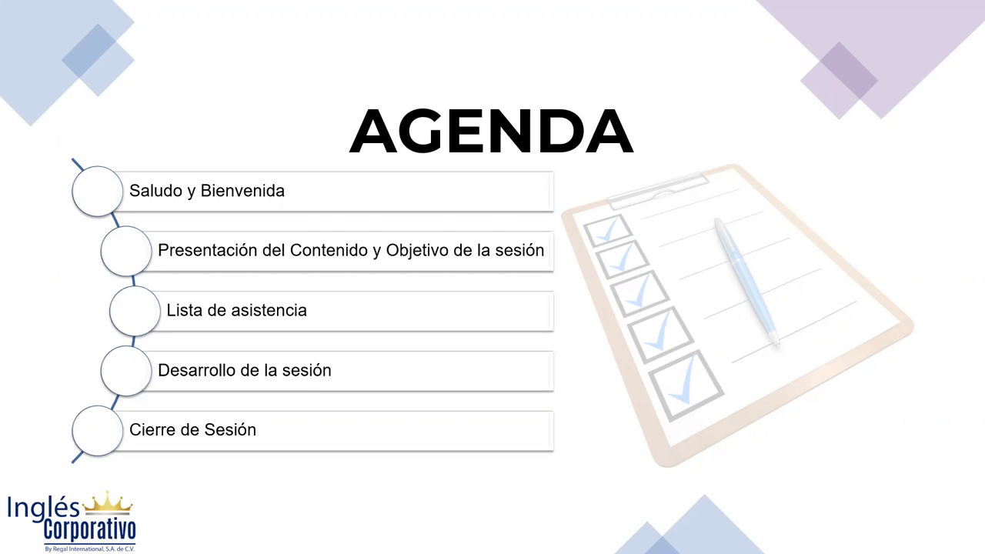
Advance the slideshow two slides, past CONTENIDO SESIÓN 2 to OBJETIVO SESIÓN 2
{"action": "key", "text": "Right"}
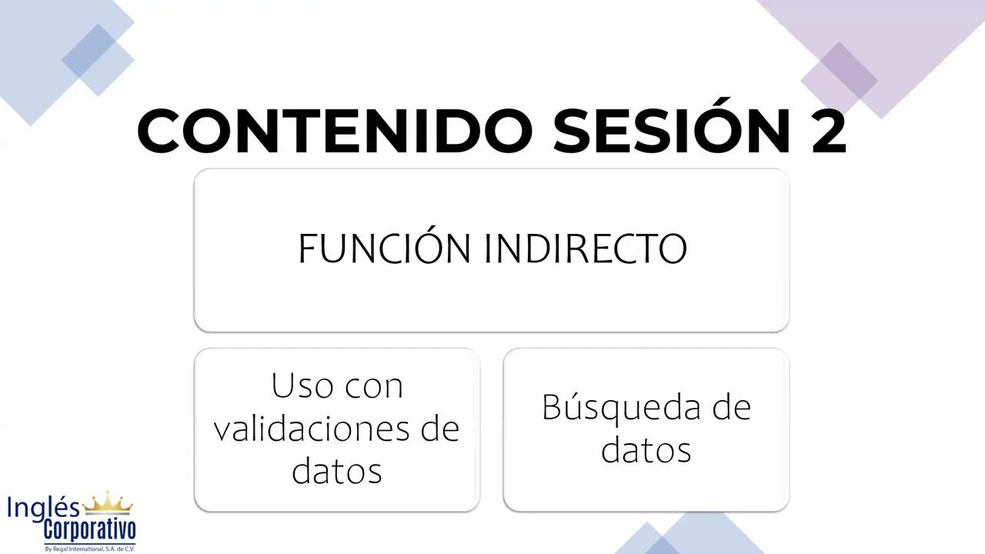
{"action": "key", "text": "Right"}
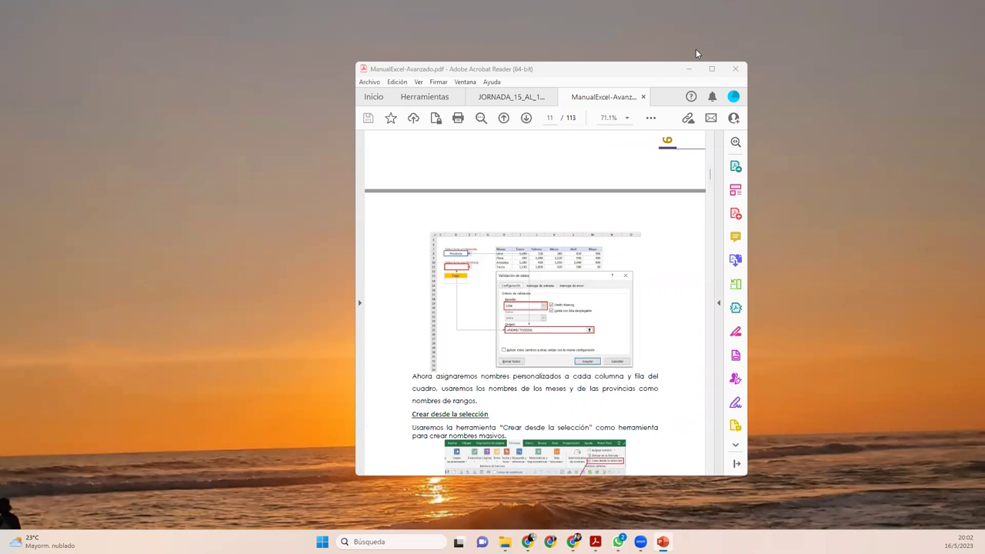
Minimize the Acrobat Reader window holding ManualExcel-Avanzado.pdf
{"action": "left_click", "coordinate": [688, 68]}
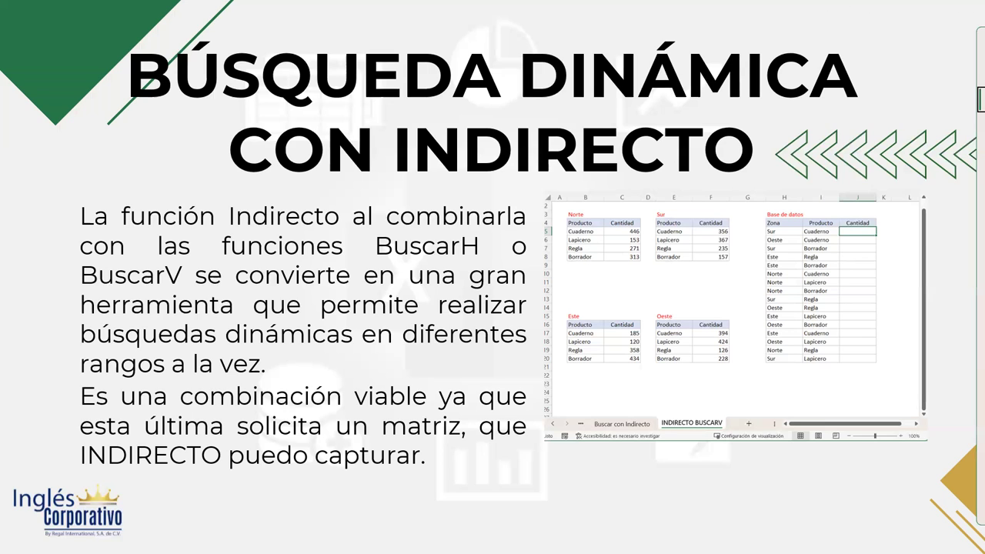
Leave the slideshow and bring up Excel's start screen
{"action": "left_click", "coordinate": [458, 50]}
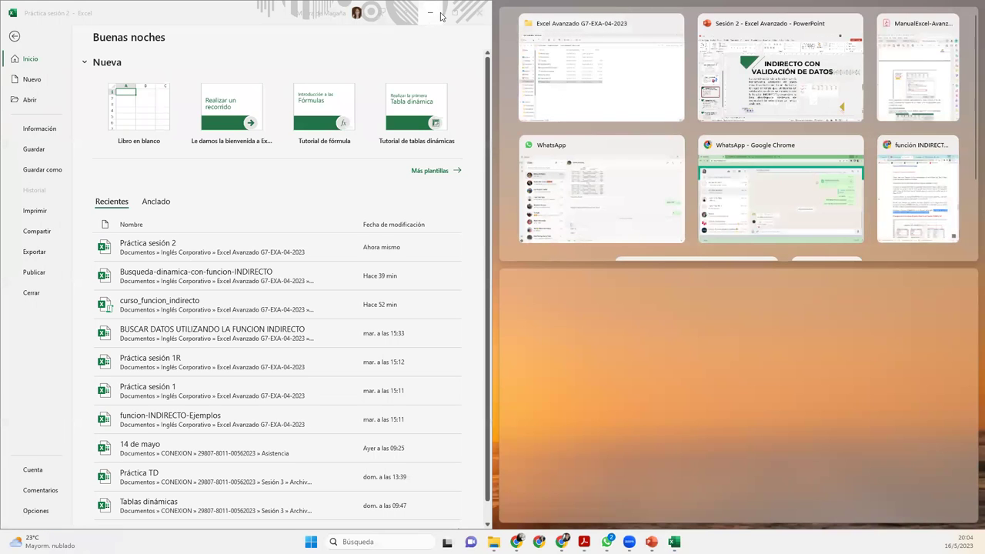
Maximize Excel, open Práctica sesión 2 from recent workbooks, and zoom to about 210%
{"action": "left_click", "coordinate": [452, 15]}
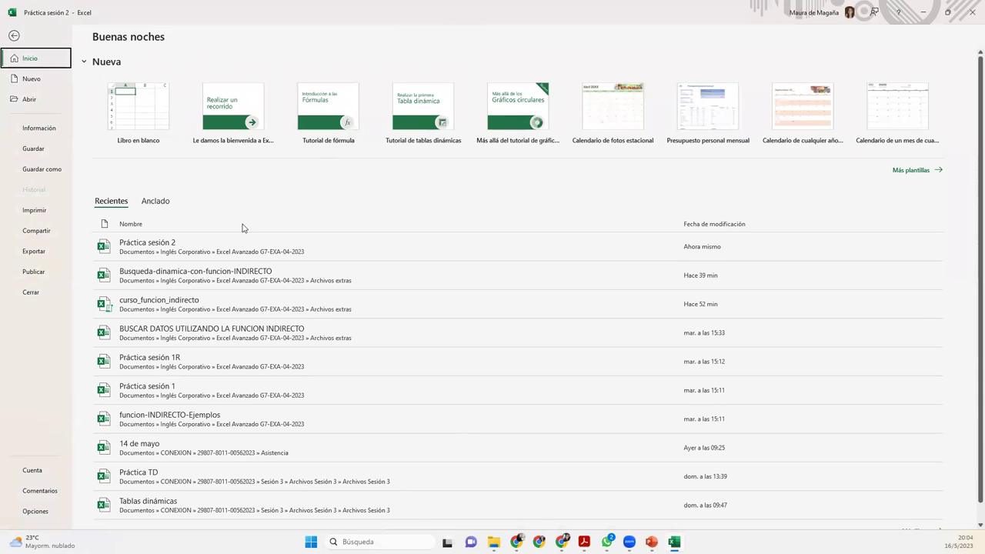
{"action": "left_click", "coordinate": [182, 256]}
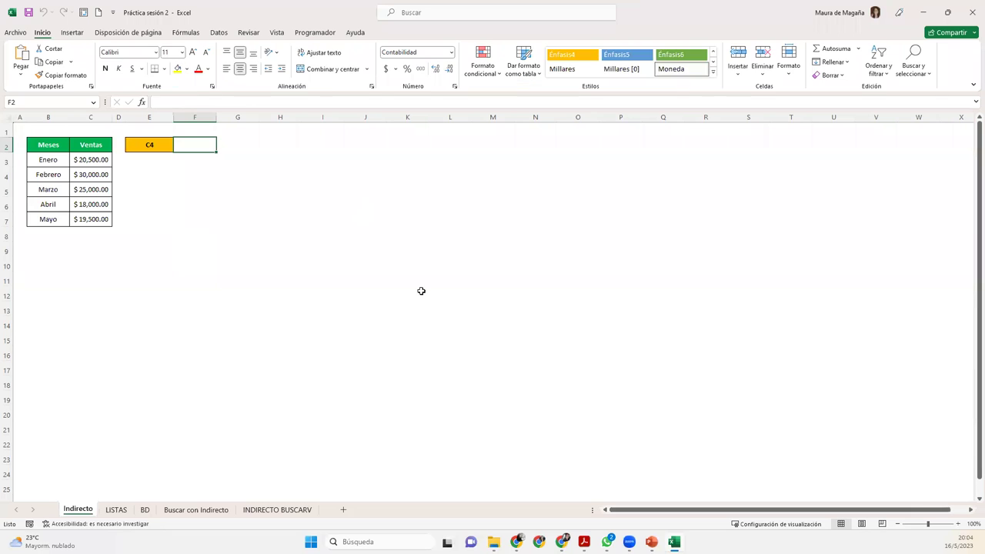
{"action": "left_click", "coordinate": [958, 524]}
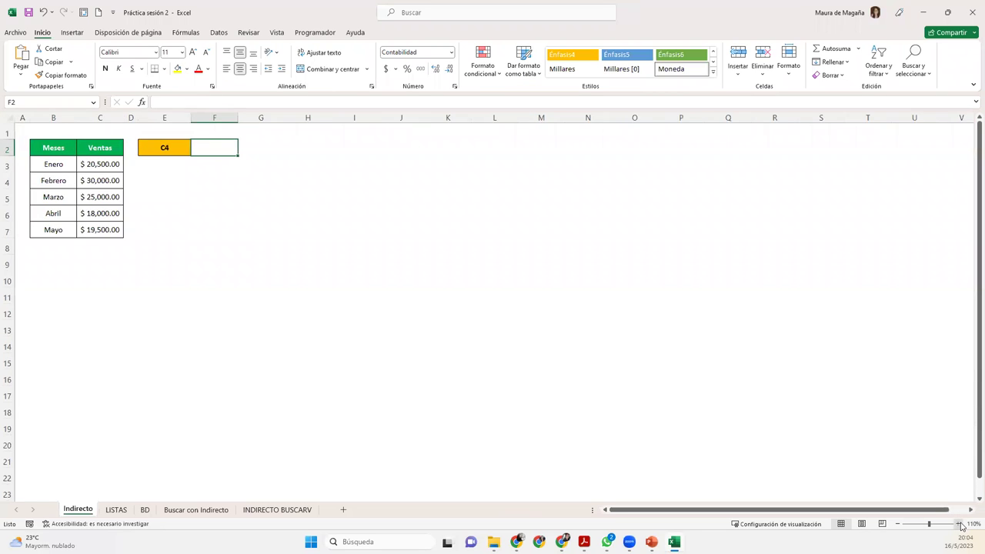
{"action": "left_click", "coordinate": [958, 523]}
{"action": "left_click", "coordinate": [959, 524]}
{"action": "left_click", "coordinate": [959, 524]}
{"action": "left_click", "coordinate": [959, 524]}
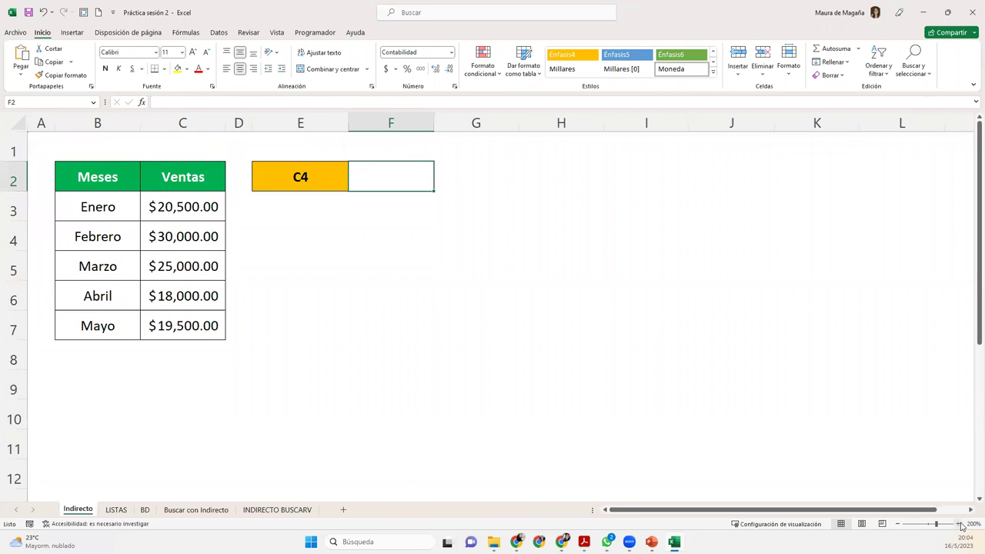
{"action": "left_click", "coordinate": [959, 523]}
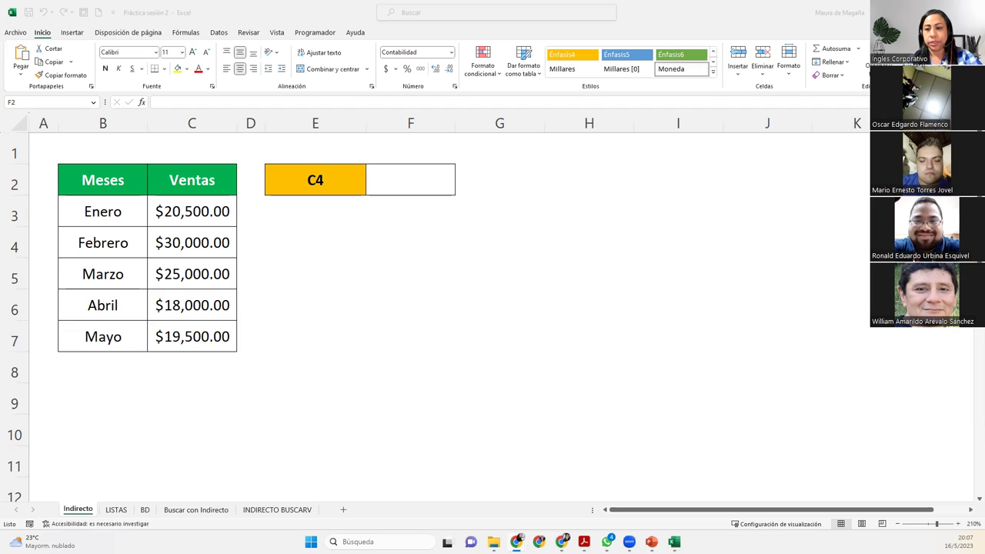
{"action": "left_click", "coordinate": [410, 180]}
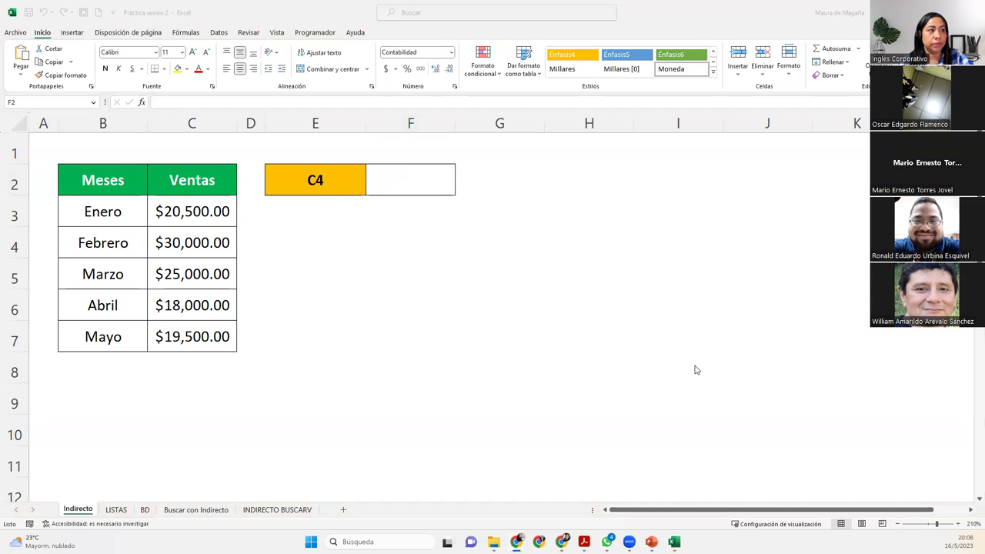
{"action": "left_click", "coordinate": [411, 173]}
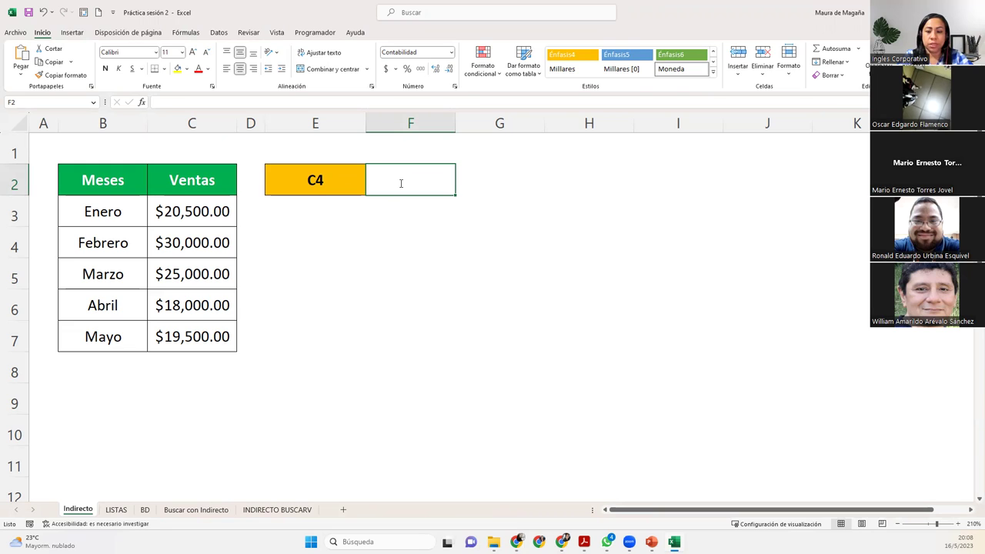
Enter =INDIRECTO(E2) in F2, returning $30,000.00 via the C4 reference
{"action": "type", "text": "=indi"}
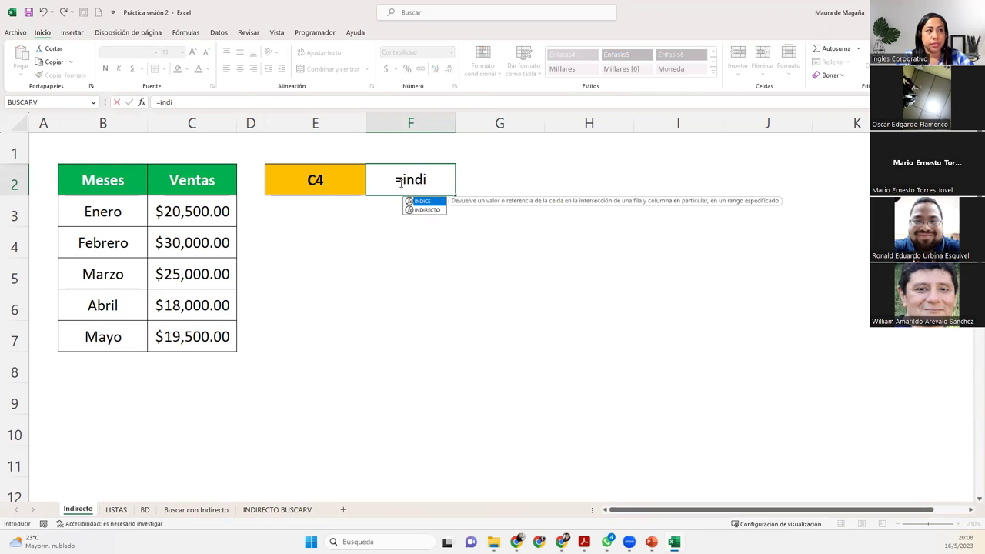
{"action": "type", "text": "r"}
{"action": "key", "text": "Tab"}
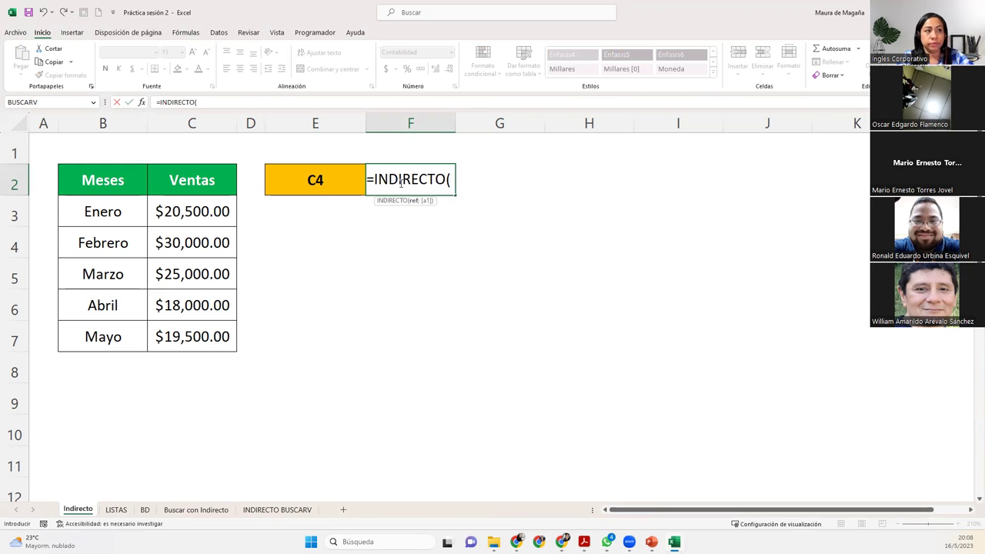
{"action": "left_click", "coordinate": [305, 192]}
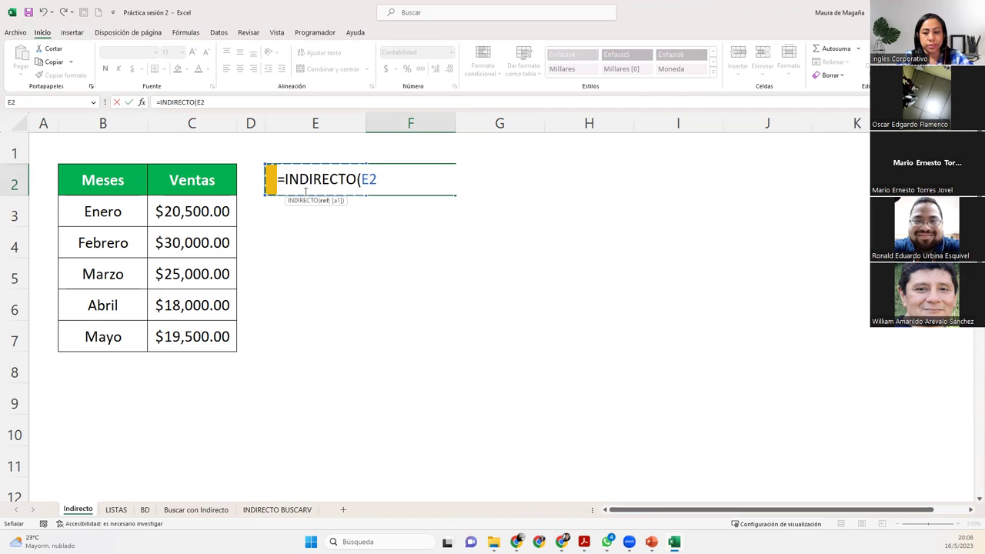
{"action": "type", "text": ")"}
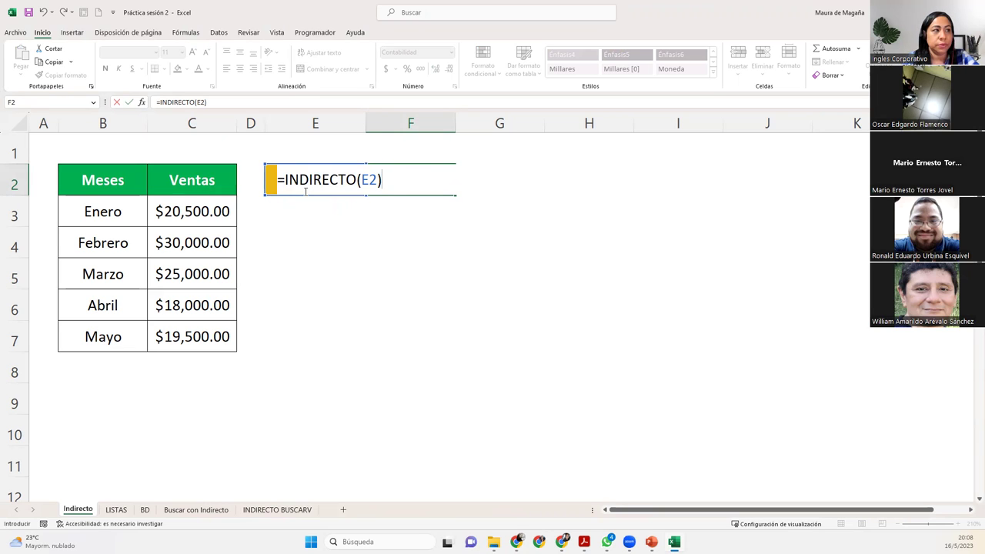
{"action": "key", "text": "Return"}
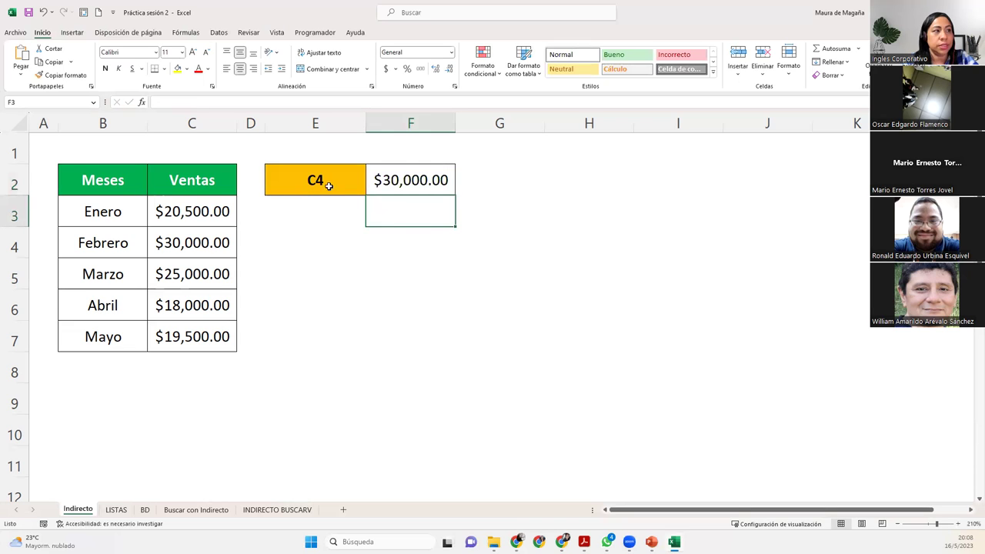
{"action": "left_click", "coordinate": [390, 191]}
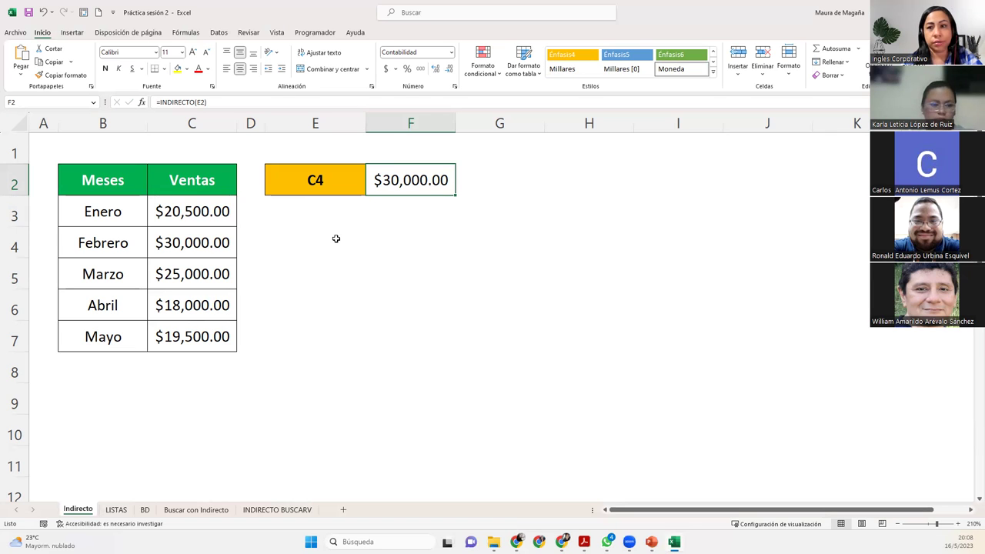
Check LISTAS cell C2, then autofit BD columns C, D and E to their region names
{"action": "left_click", "coordinate": [116, 509]}
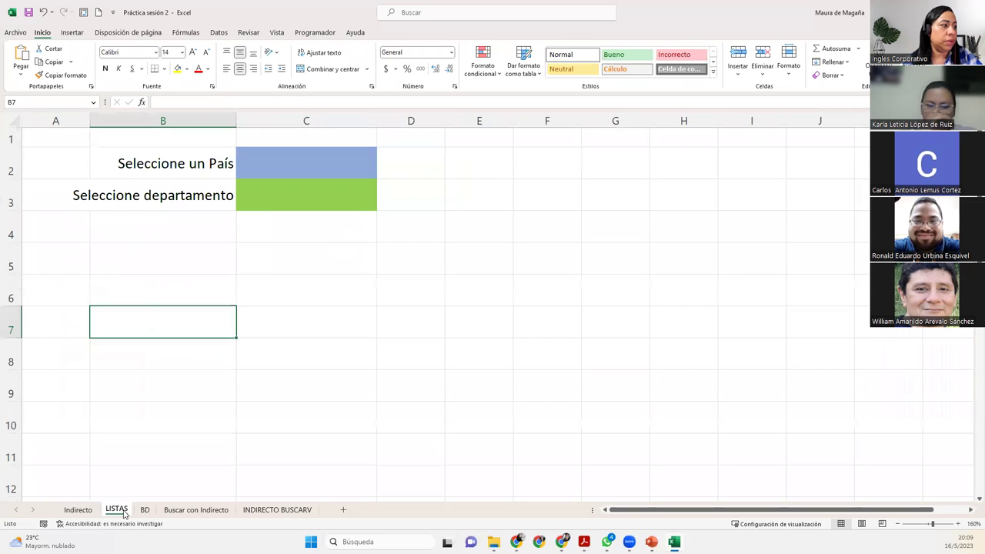
{"action": "left_click", "coordinate": [296, 167]}
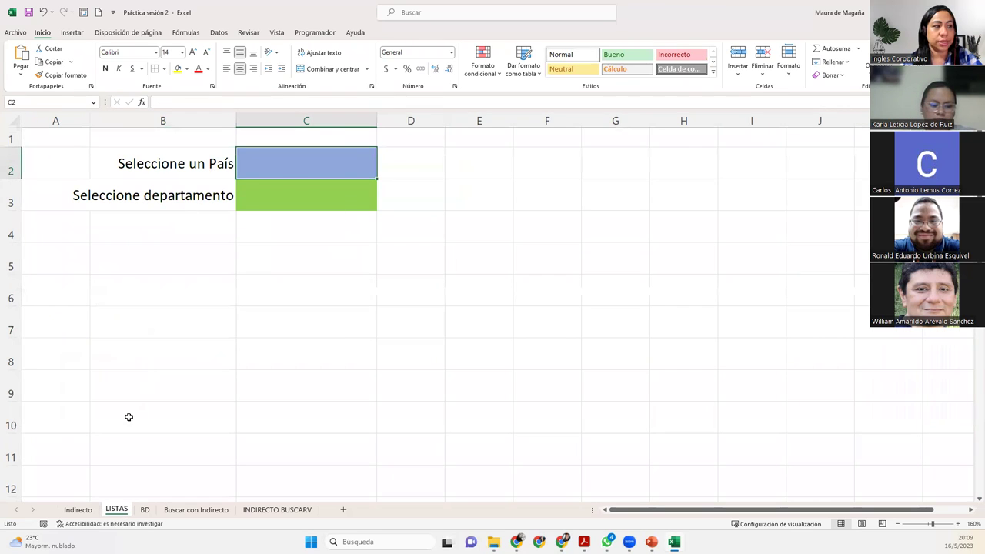
{"action": "left_click", "coordinate": [145, 510]}
{"action": "scroll", "coordinate": [149, 515], "scroll_direction": "up", "scroll_amount": 1}
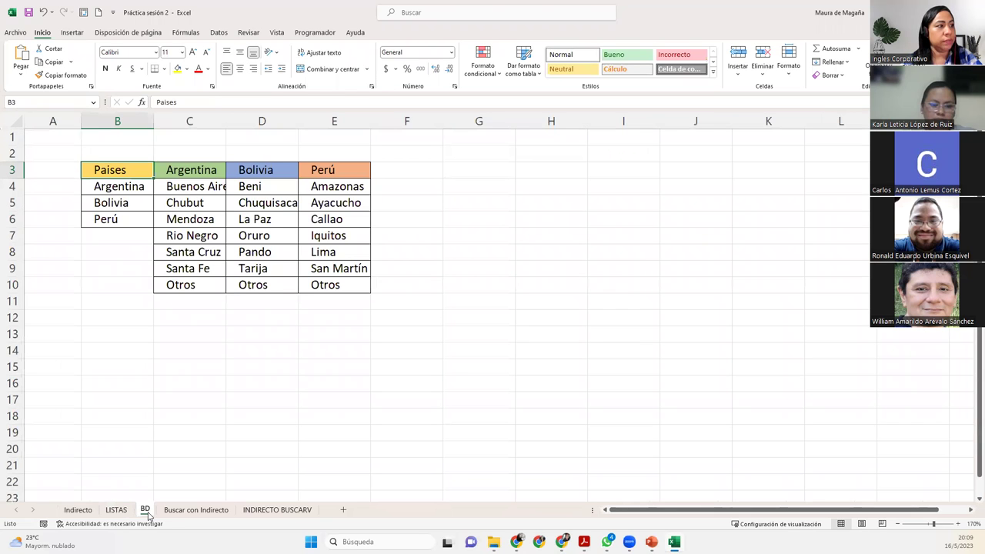
{"action": "double_click", "coordinate": [226, 116]}
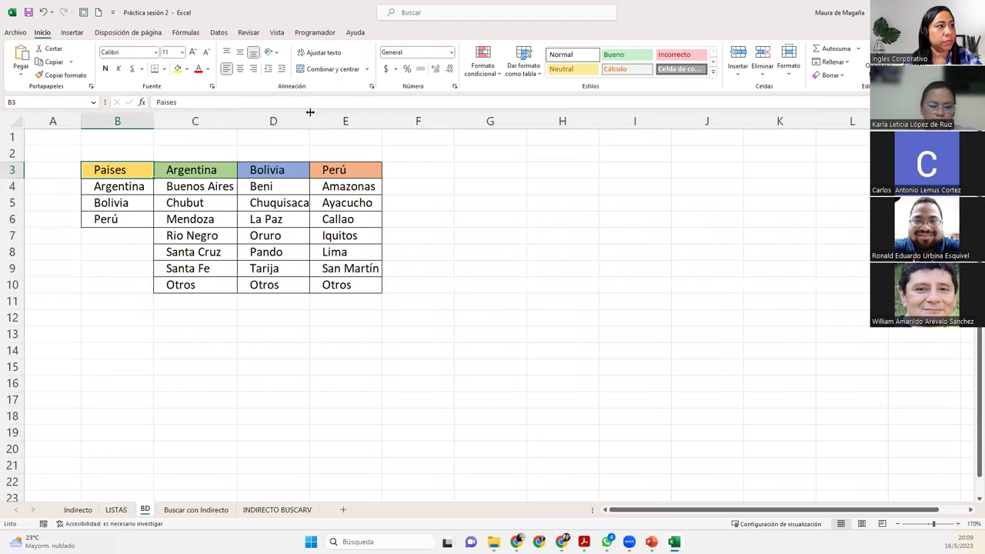
{"action": "double_click", "coordinate": [310, 119]}
{"action": "double_click", "coordinate": [386, 118]}
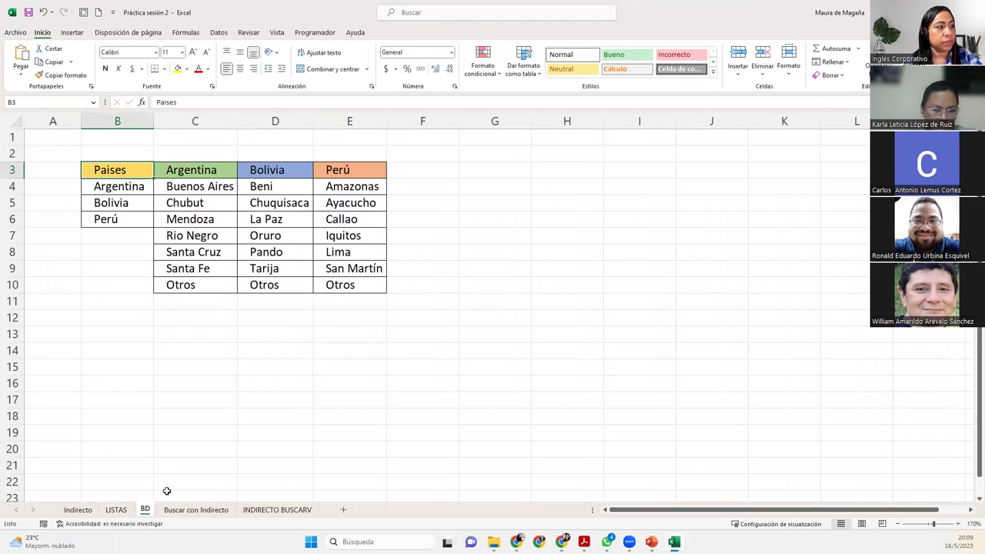
Return to the BD sheet and select the country names in B4:B6
{"action": "left_click", "coordinate": [119, 511]}
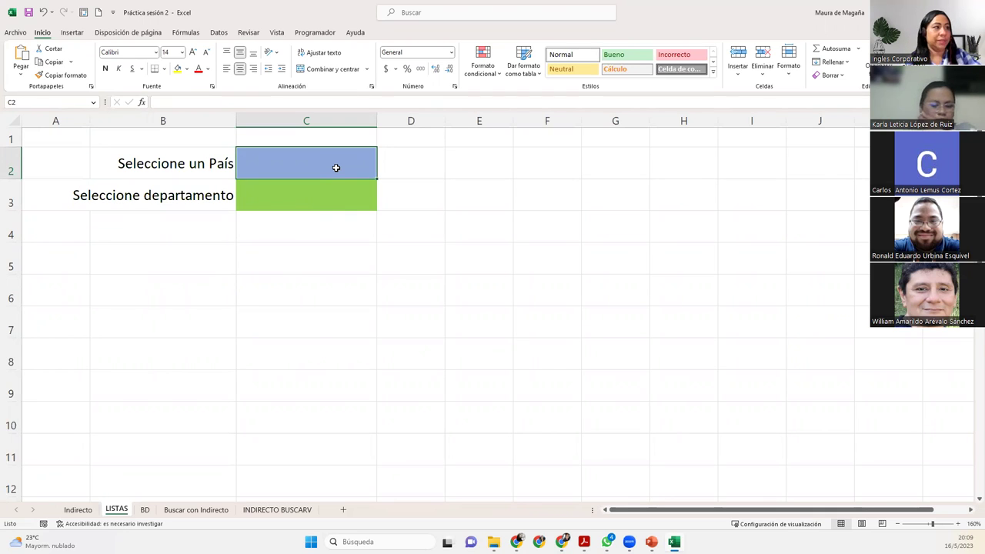
{"action": "left_click", "coordinate": [146, 509]}
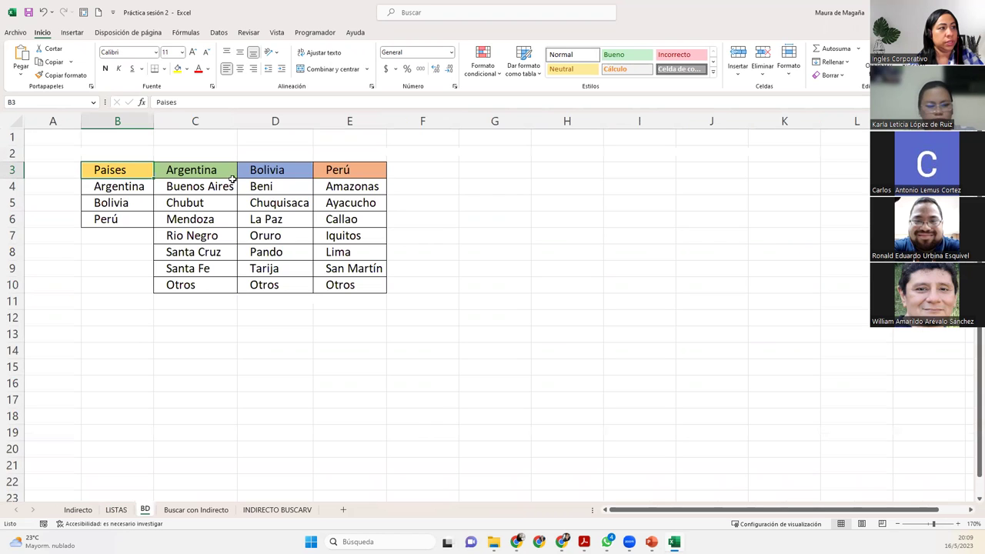
{"action": "left_click_drag", "start_coordinate": [229, 185], "coordinate": [230, 253]}
{"action": "left_click", "coordinate": [272, 186]}
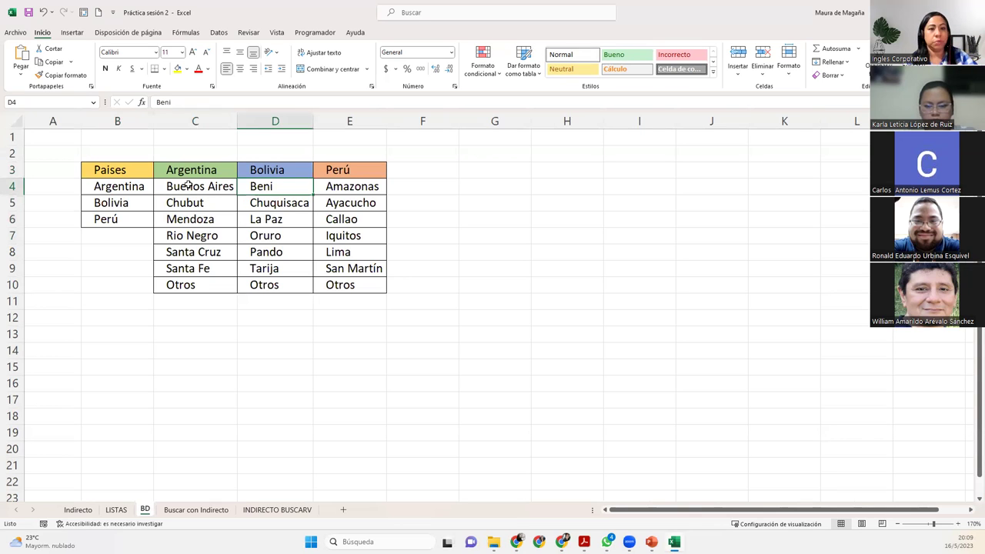
{"action": "left_click_drag", "start_coordinate": [129, 182], "coordinate": [130, 221]}
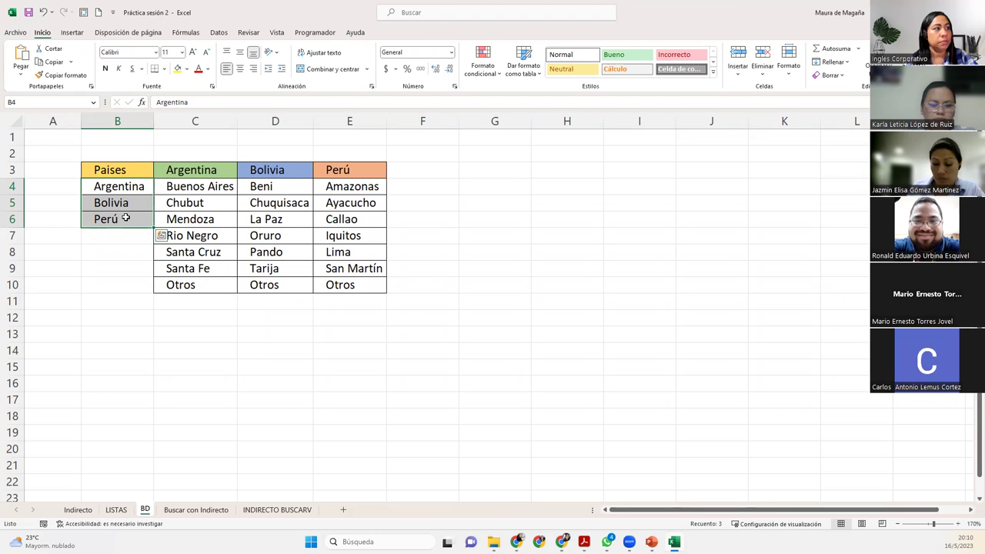
Name the country range B4:B6 'Paises' through the Name Box
{"action": "left_click", "coordinate": [38, 101]}
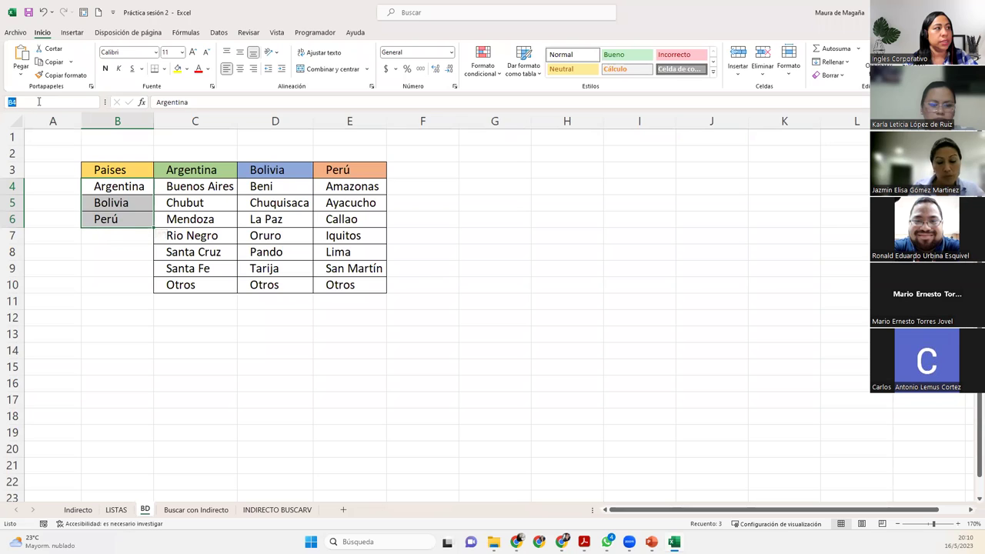
{"action": "type", "text": "Paises"}
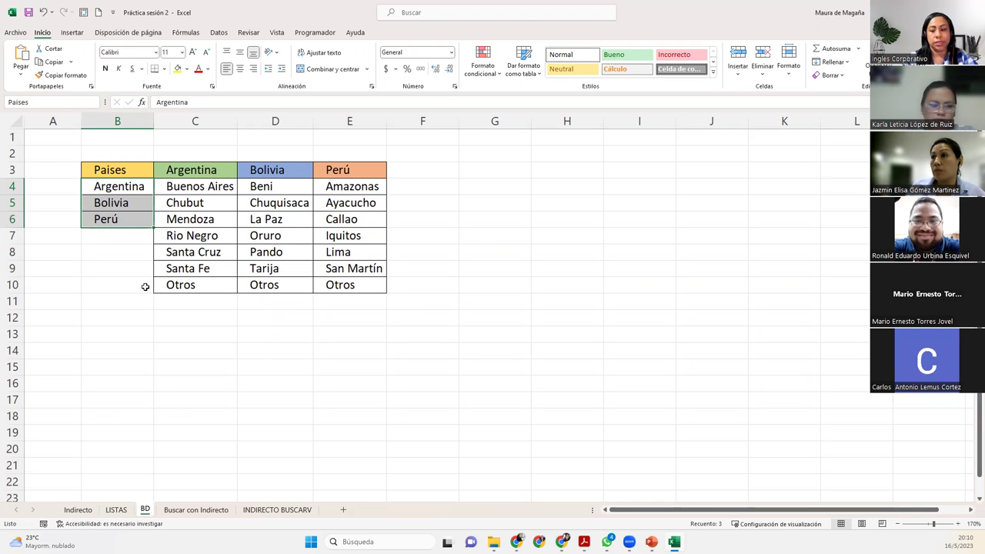
{"action": "key", "text": "Return"}
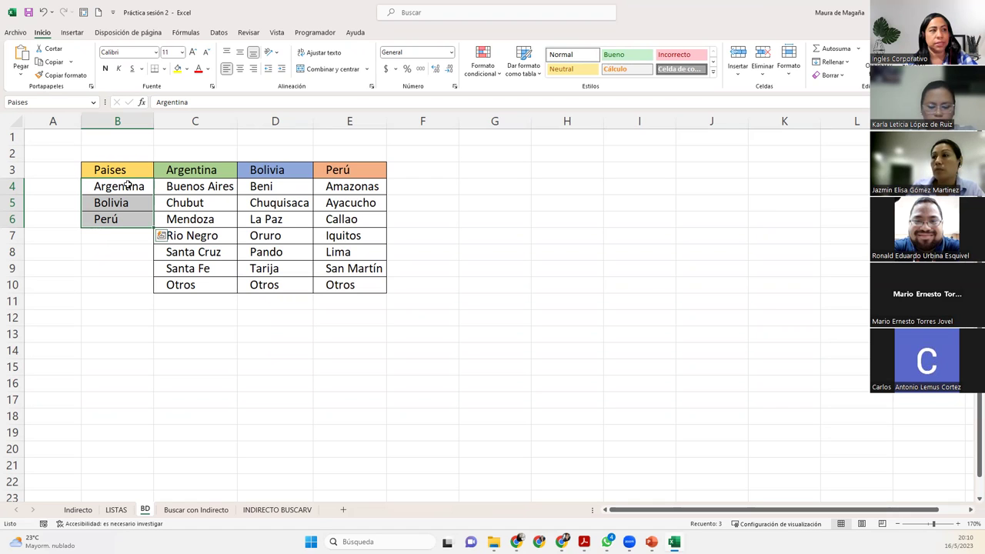
Name the department ranges C4:C10, D4:D10 and E4:E10 as Argentina, Bolivia and Perú
{"action": "left_click_drag", "start_coordinate": [199, 187], "coordinate": [210, 282]}
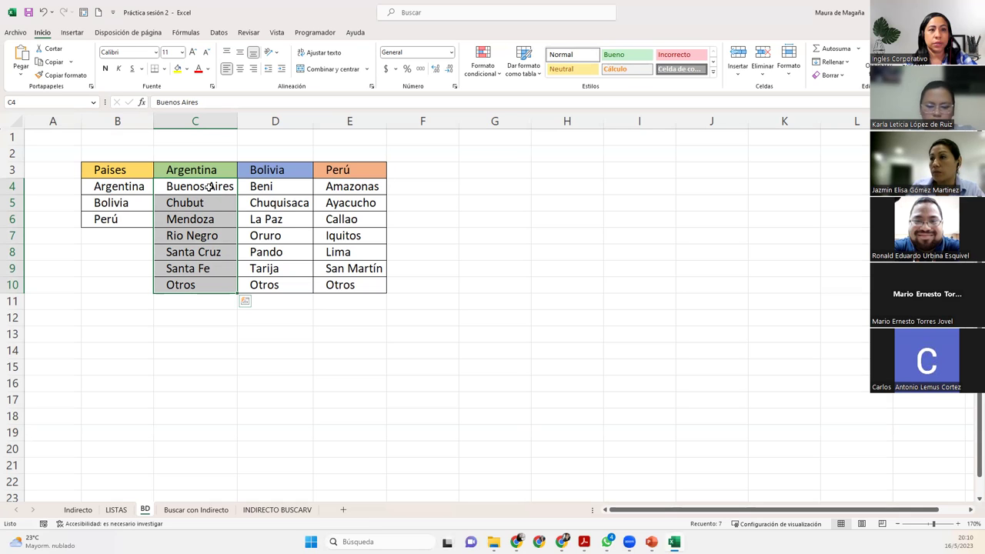
{"action": "left_click", "coordinate": [74, 100]}
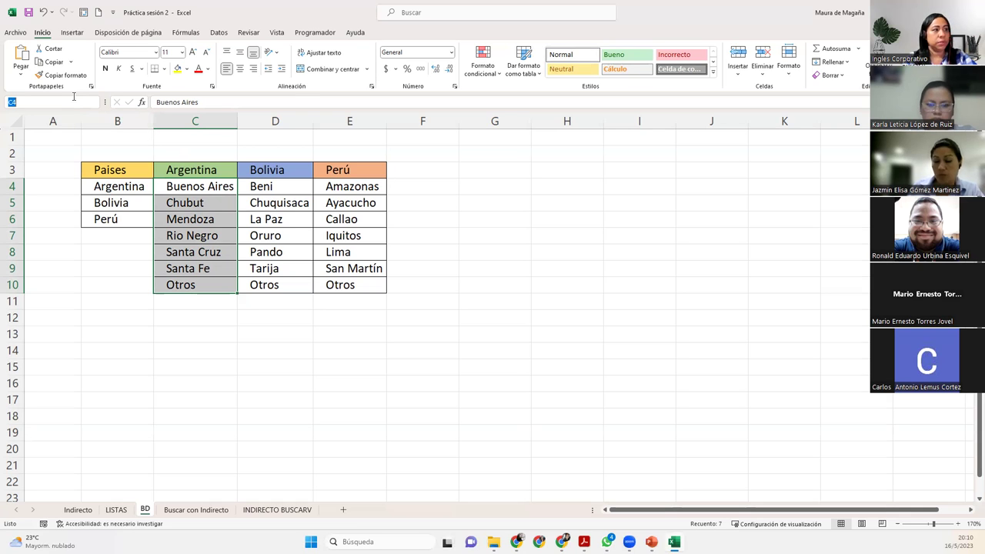
{"action": "type", "text": "Argentina"}
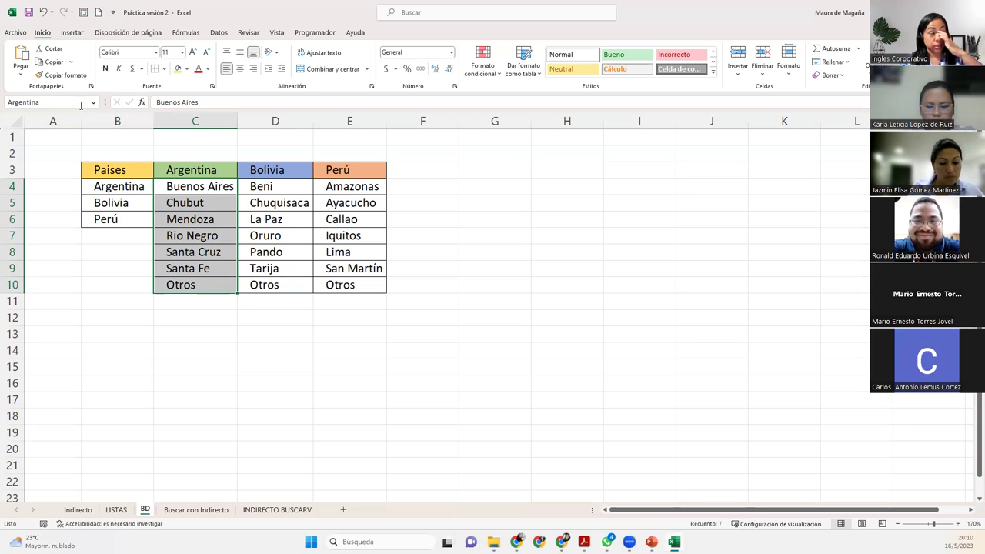
{"action": "mouse_move", "coordinate": [254, 186]}
{"action": "left_mouse_down"}
{"action": "mouse_move", "coordinate": [247, 225]}
{"action": "mouse_move", "coordinate": [259, 281]}
{"action": "left_mouse_up"}
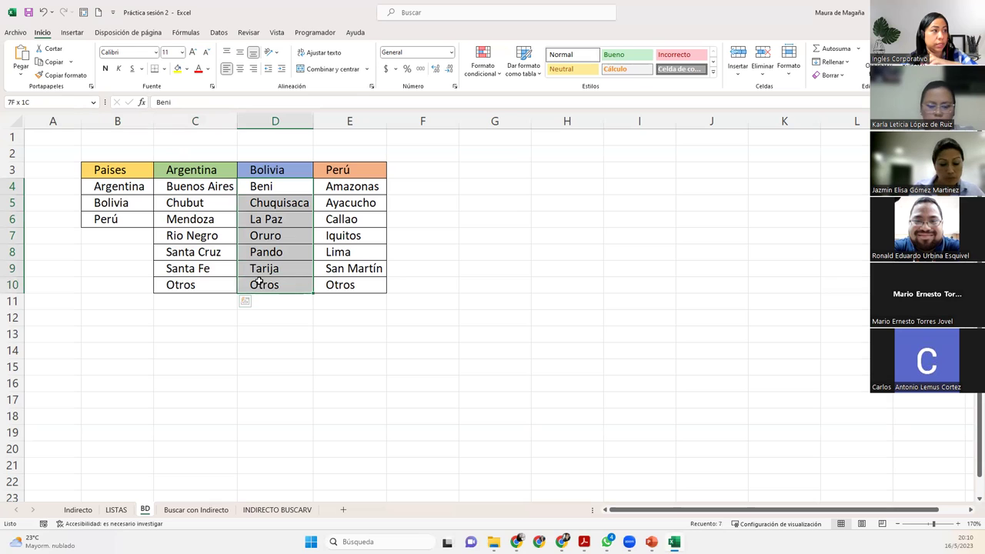
{"action": "left_click", "coordinate": [84, 101]}
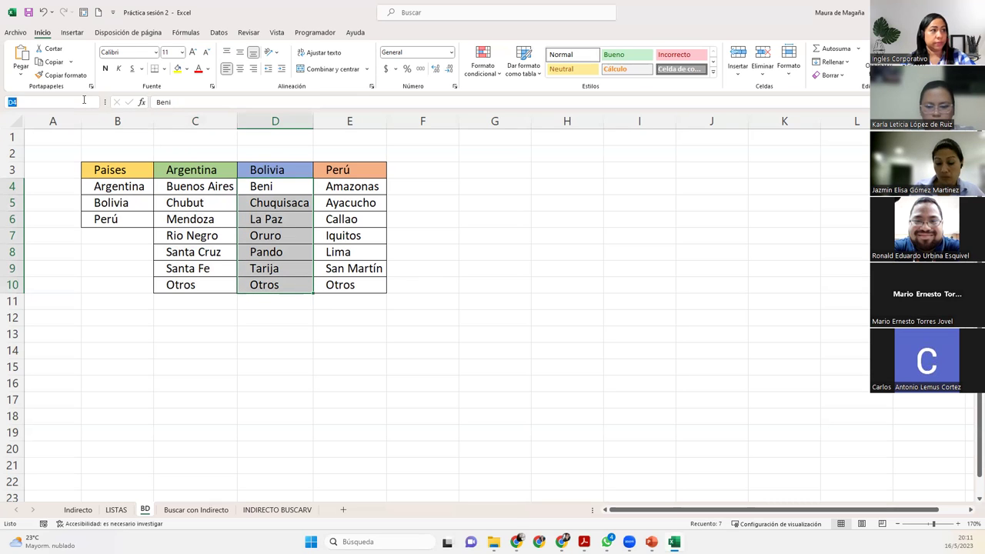
{"action": "type", "text": "Bol"}
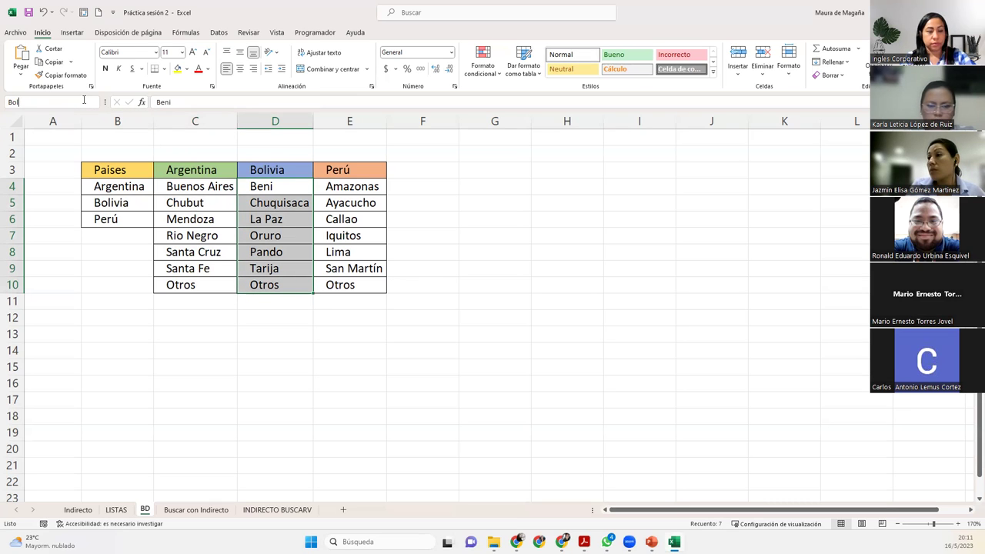
{"action": "type", "text": "ivia"}
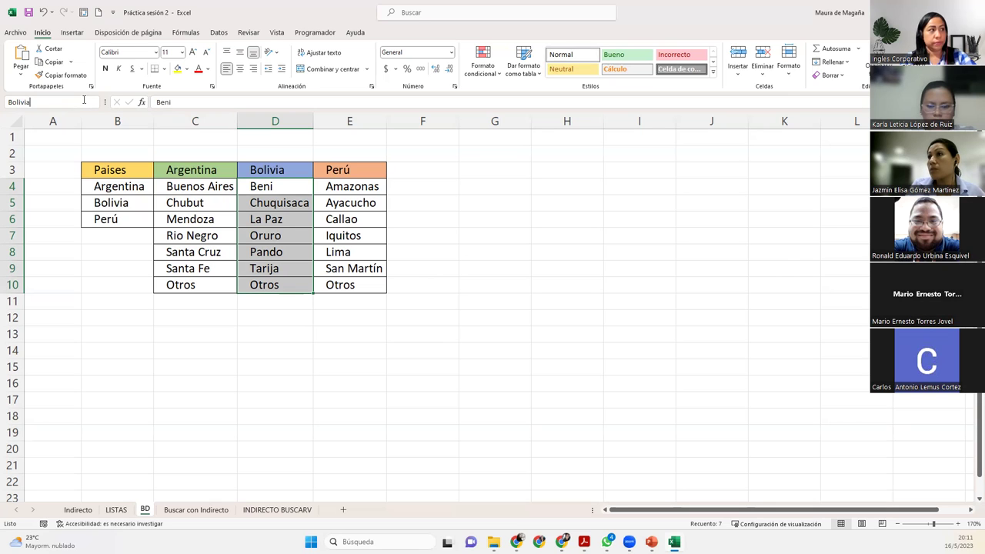
{"action": "key", "text": "Return"}
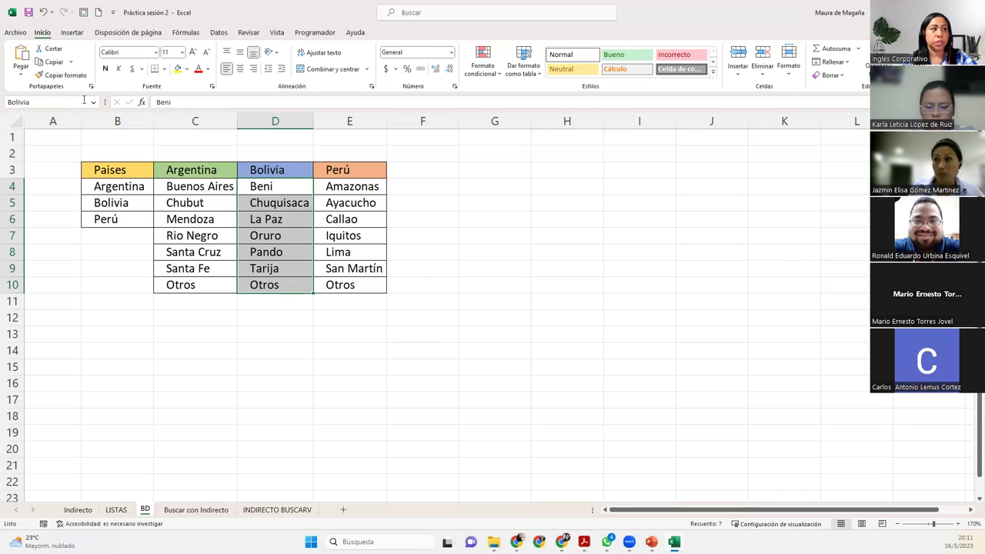
{"action": "left_click_drag", "start_coordinate": [324, 186], "coordinate": [346, 285]}
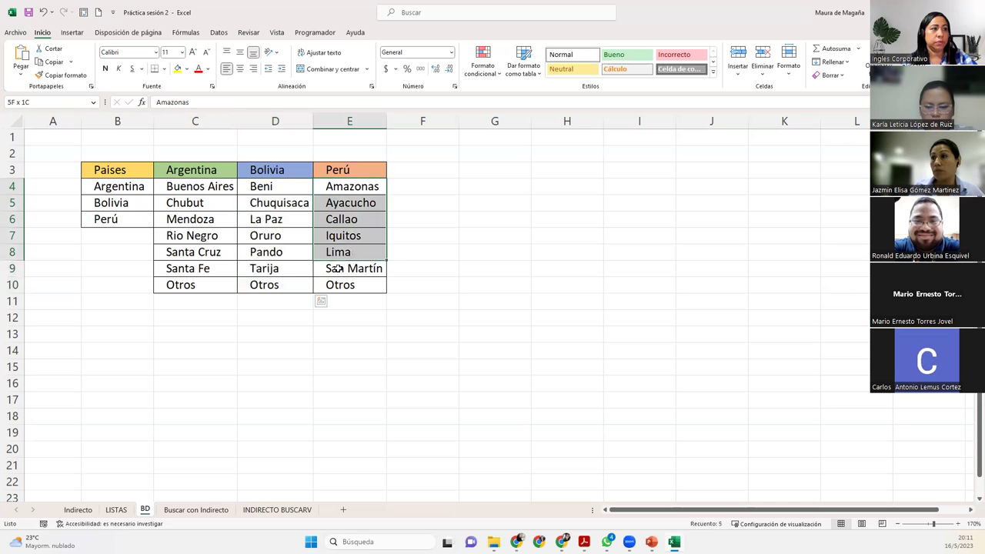
{"action": "left_click", "coordinate": [77, 101]}
{"action": "type", "text": "Perú"}
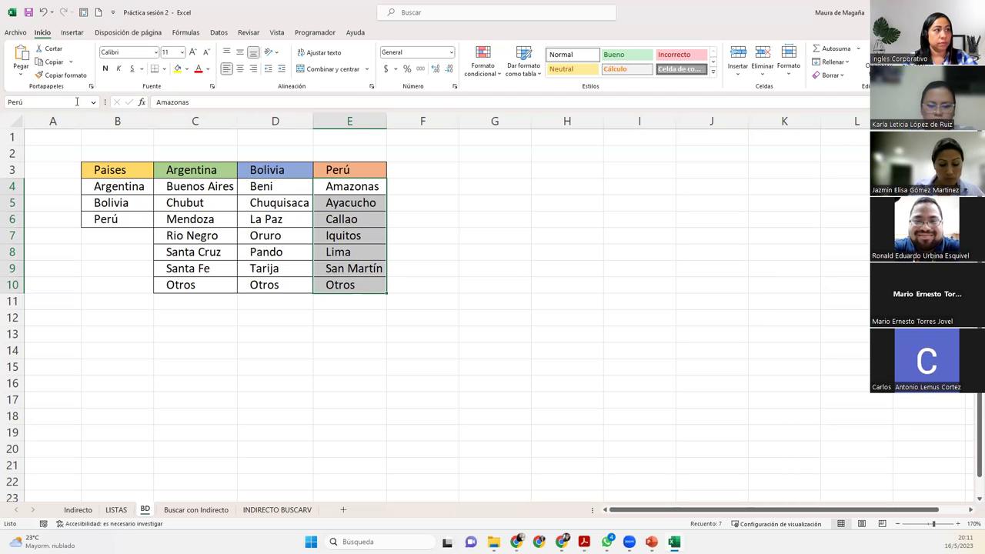
{"action": "left_click", "coordinate": [138, 185]}
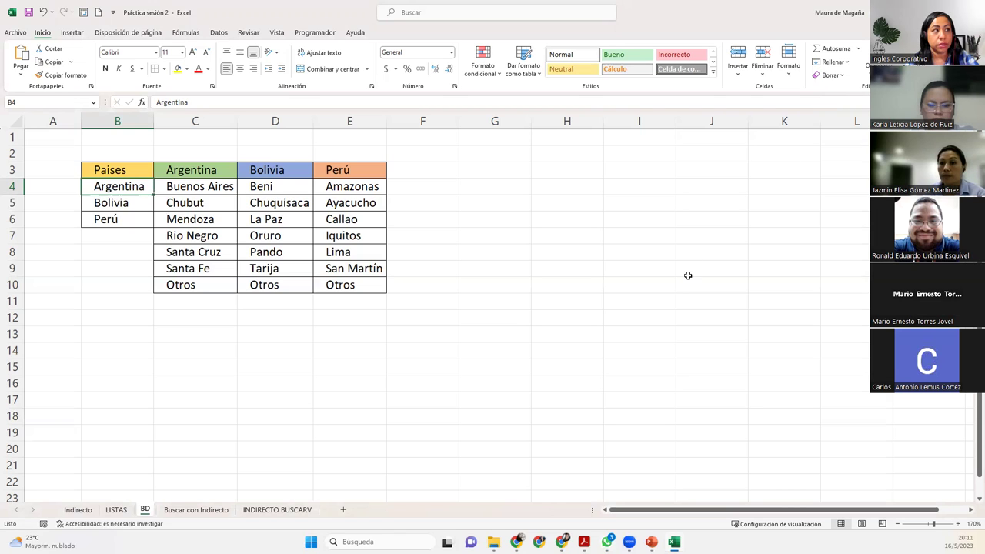
{"action": "left_click", "coordinate": [204, 189]}
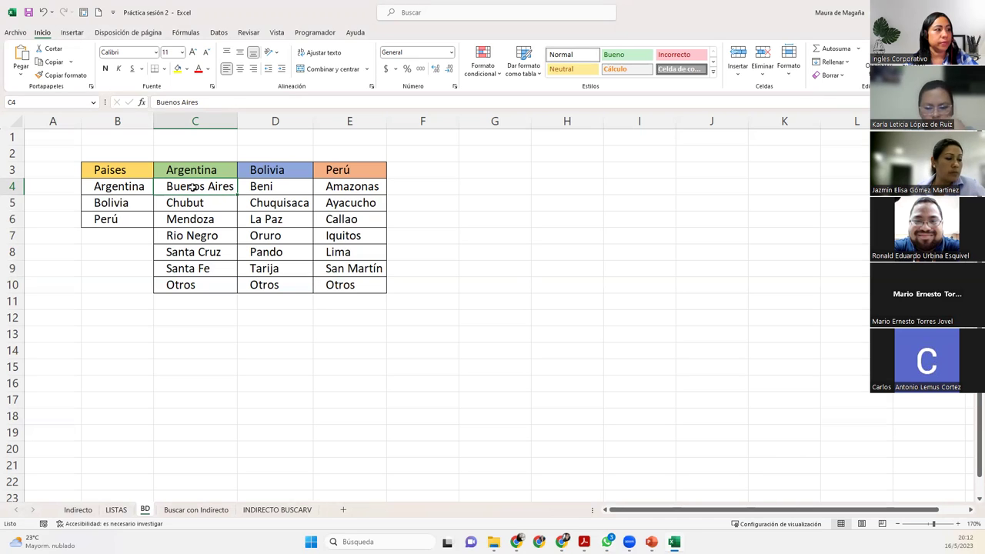
{"action": "left_click", "coordinate": [138, 190]}
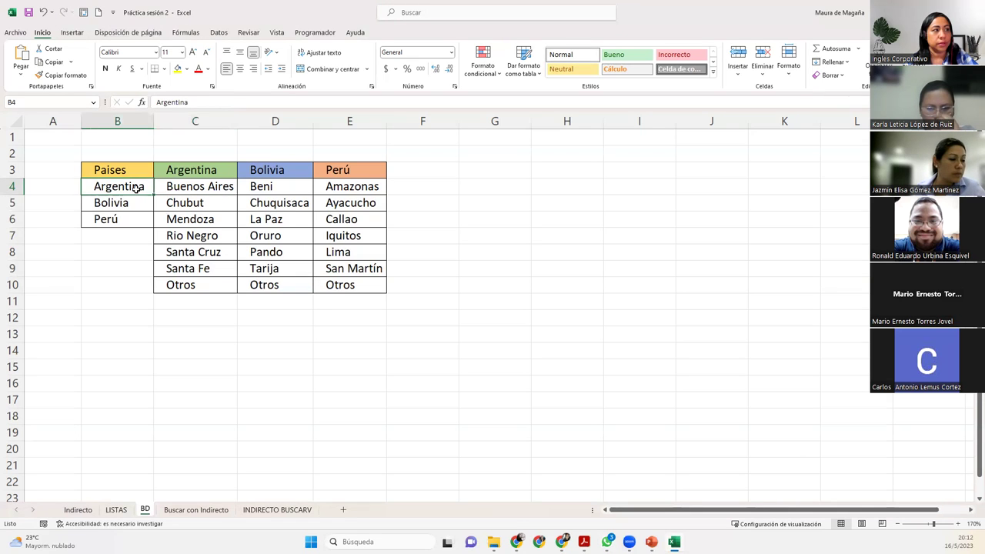
{"action": "left_click", "coordinate": [176, 187]}
{"action": "left_click", "coordinate": [179, 205]}
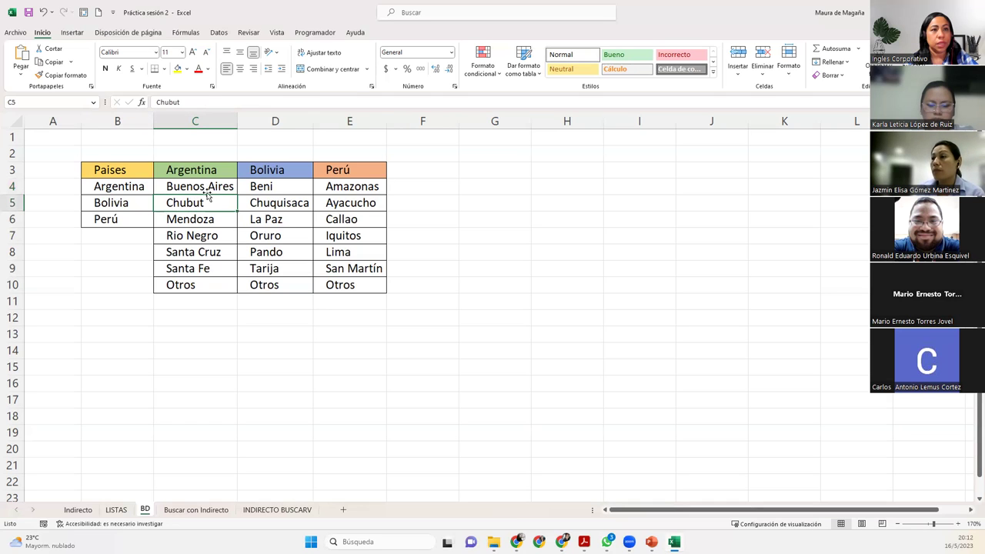
{"action": "left_click_drag", "start_coordinate": [194, 190], "coordinate": [220, 286]}
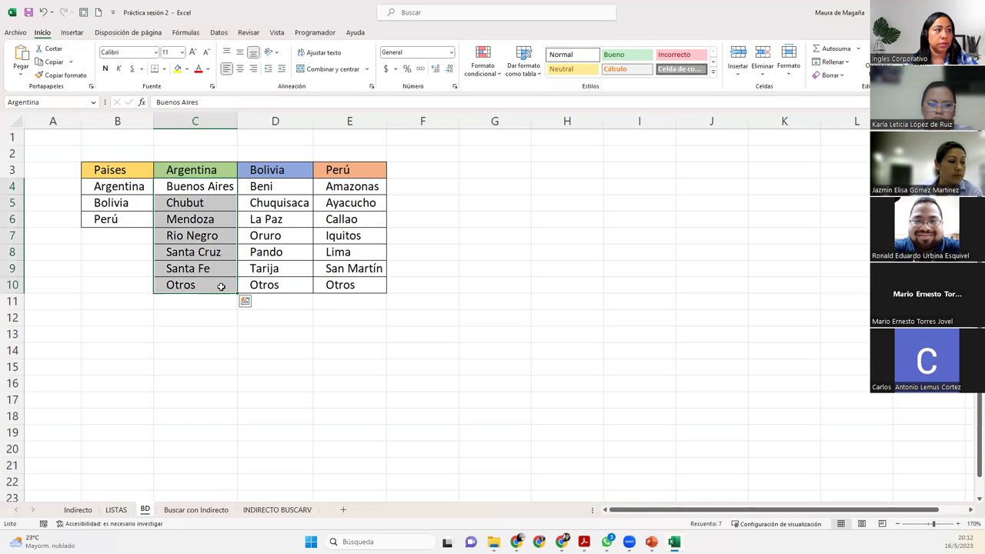
{"action": "left_click", "coordinate": [129, 186]}
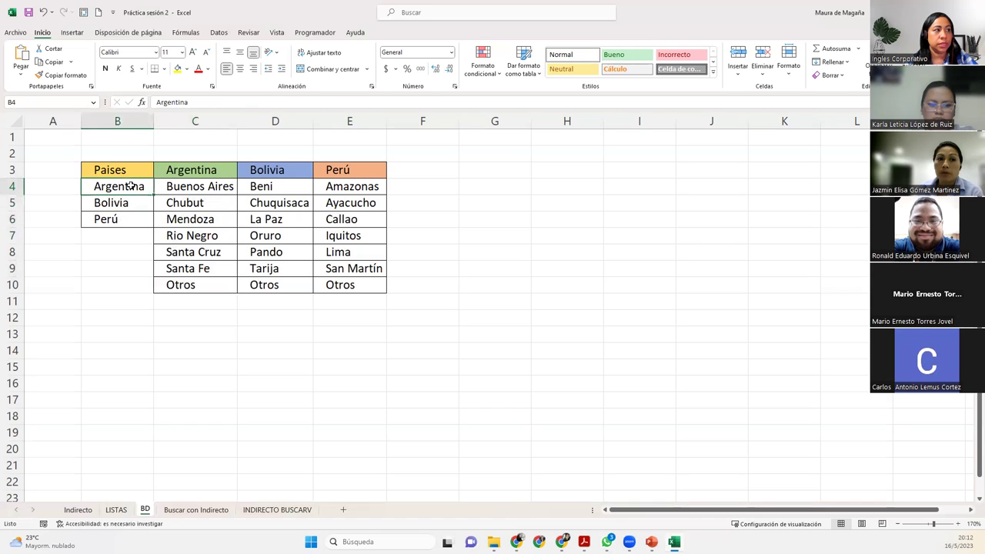
{"action": "left_click_drag", "start_coordinate": [251, 189], "coordinate": [257, 287]}
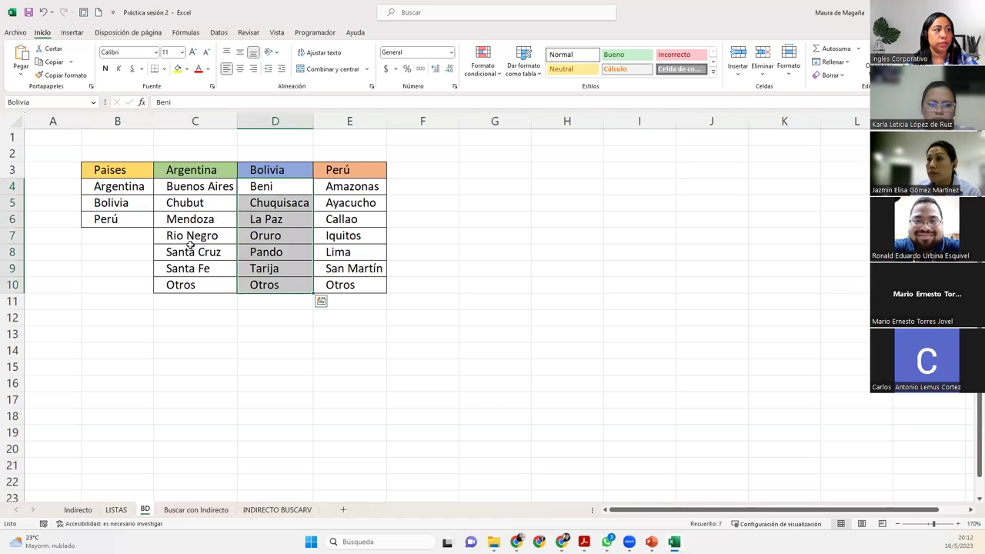
{"action": "left_click", "coordinate": [127, 205]}
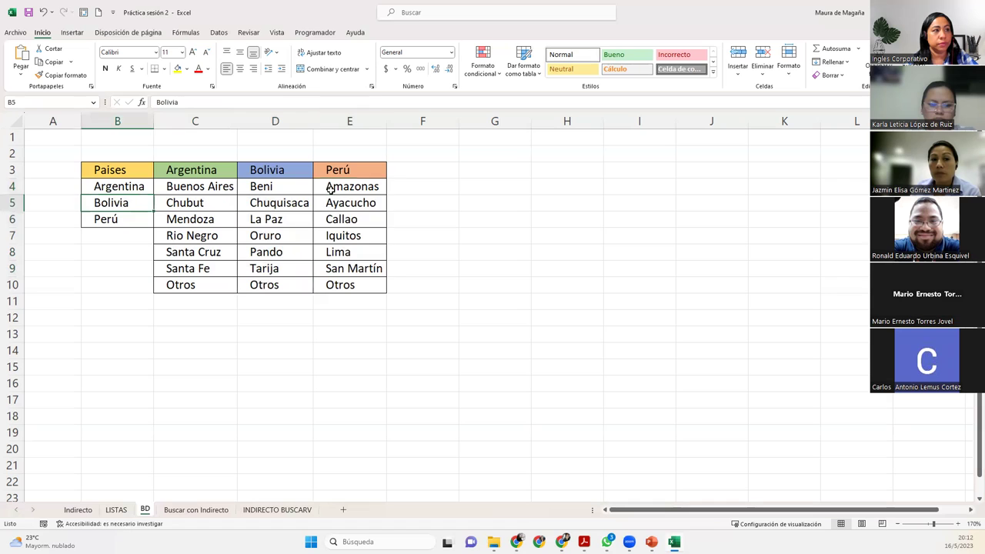
{"action": "left_click_drag", "start_coordinate": [329, 189], "coordinate": [338, 286]}
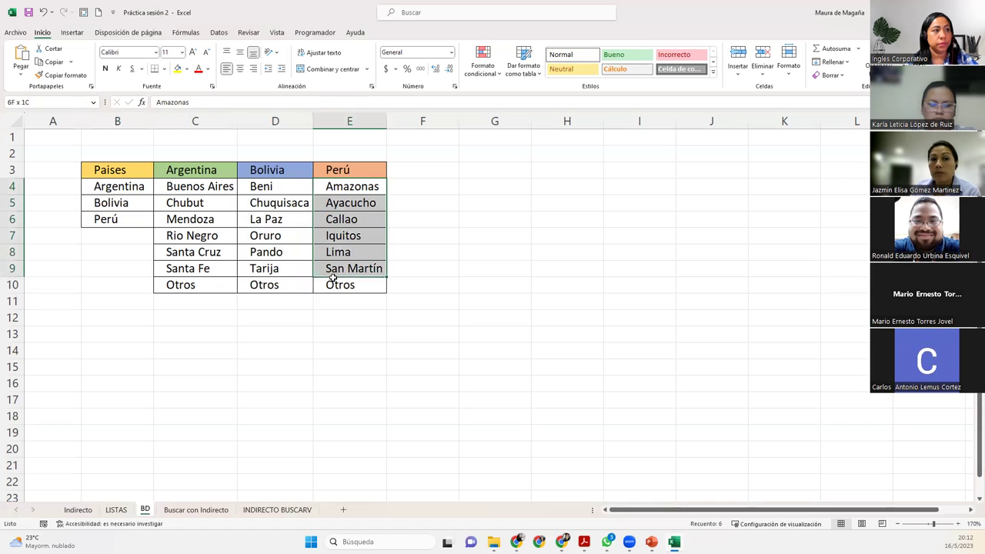
{"action": "left_click", "coordinate": [126, 218]}
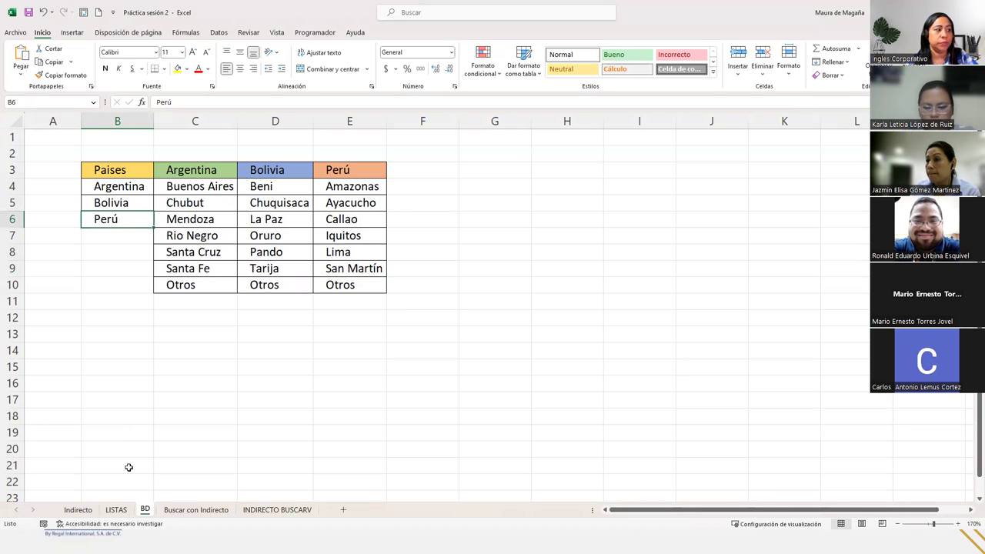
Open Data Validation settings for country cell C2 on the LISTAS sheet
{"action": "left_click", "coordinate": [118, 510]}
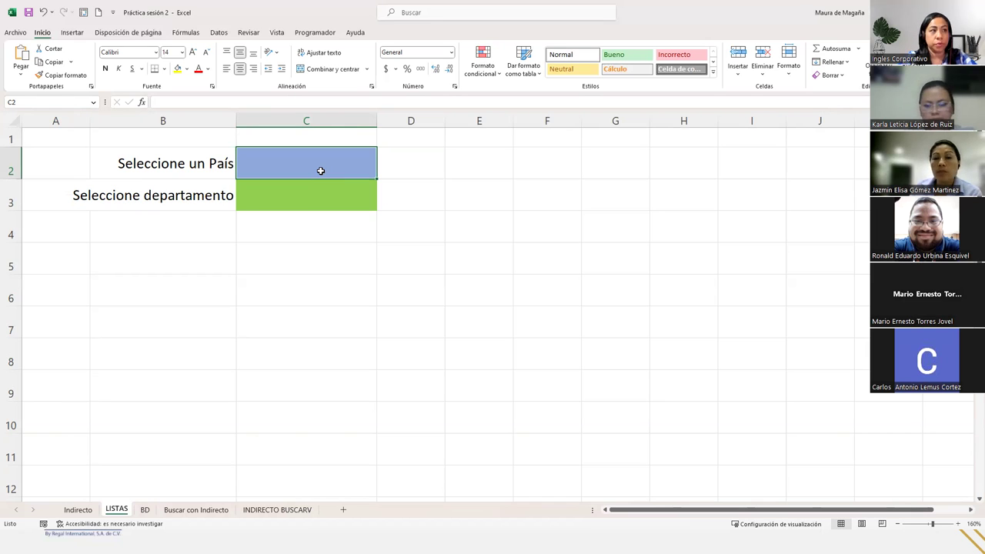
{"action": "left_click", "coordinate": [218, 33]}
{"action": "left_click", "coordinate": [560, 59]}
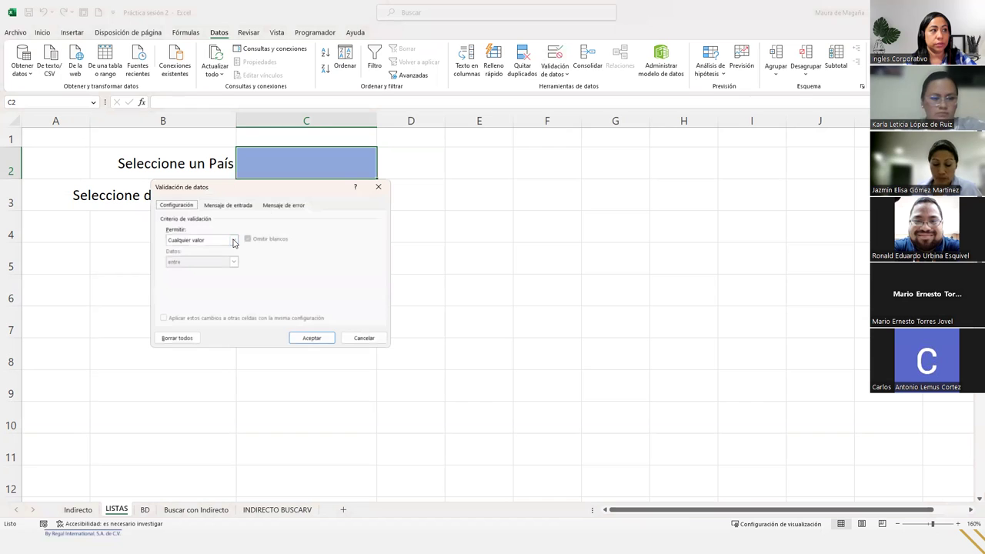
Apply a List validation to C2 and check its dropdown, which only shows 'Paises'
{"action": "left_click", "coordinate": [233, 241]}
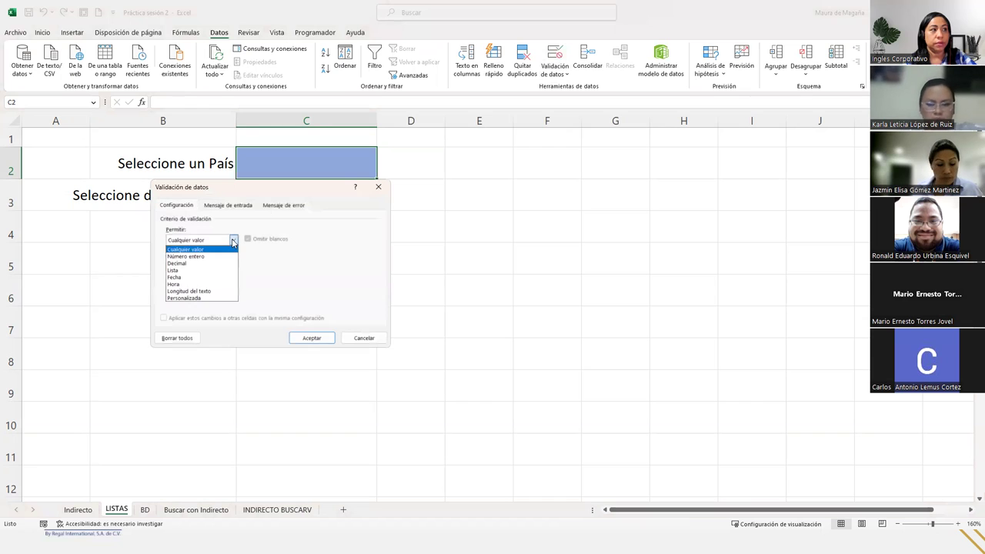
{"action": "left_click", "coordinate": [211, 271]}
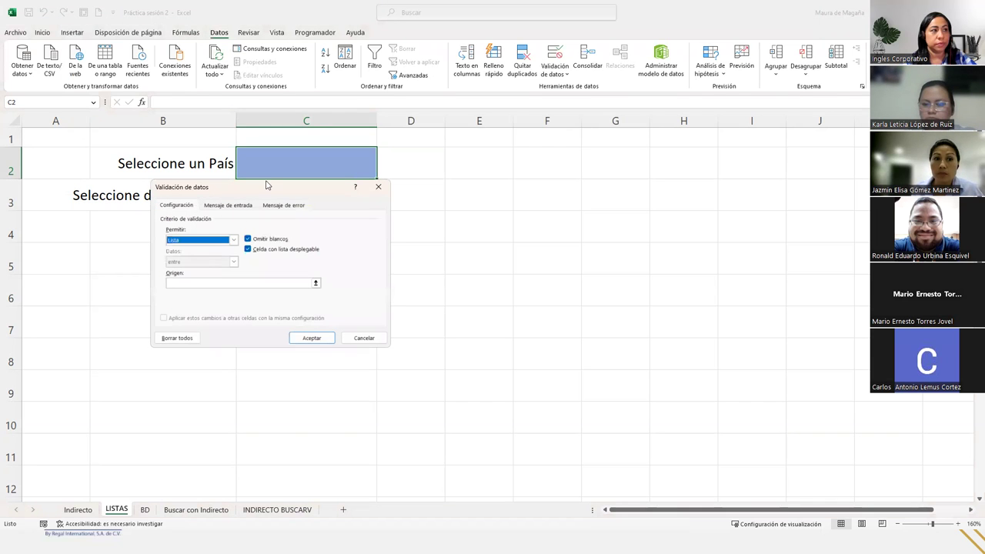
{"action": "left_click_drag", "start_coordinate": [269, 184], "coordinate": [447, 184]}
{"action": "left_click", "coordinate": [379, 285]}
{"action": "type", "text": "Paises"}
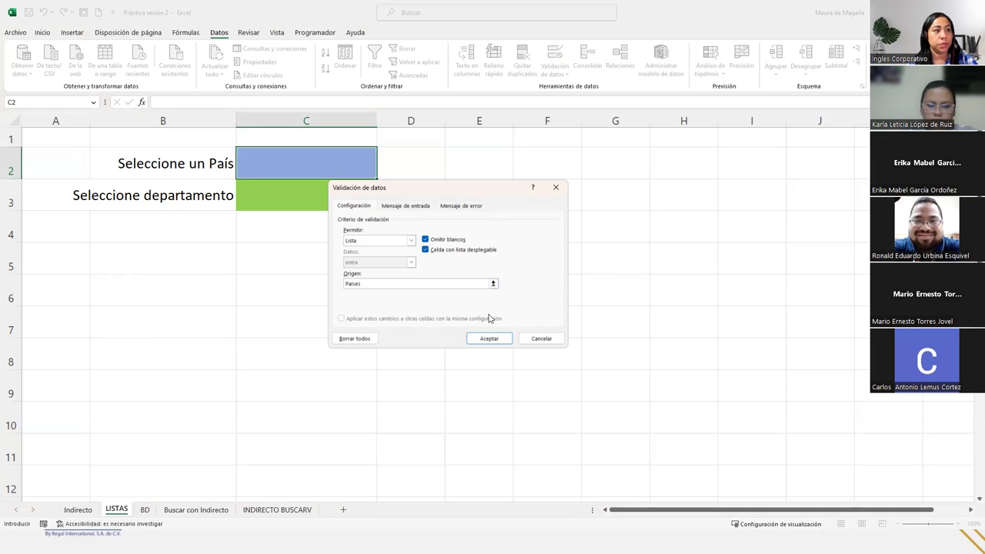
{"action": "left_click", "coordinate": [499, 339]}
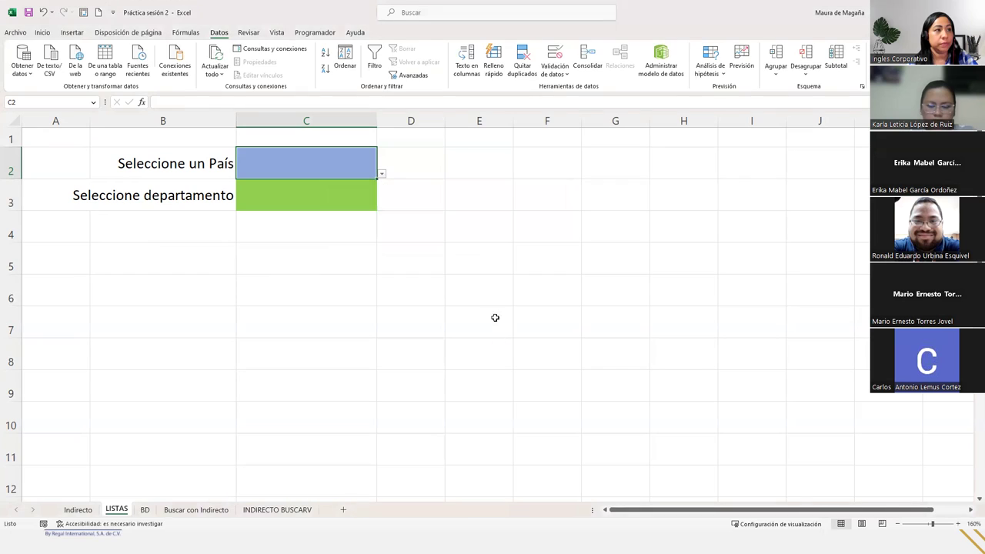
{"action": "left_click", "coordinate": [381, 176]}
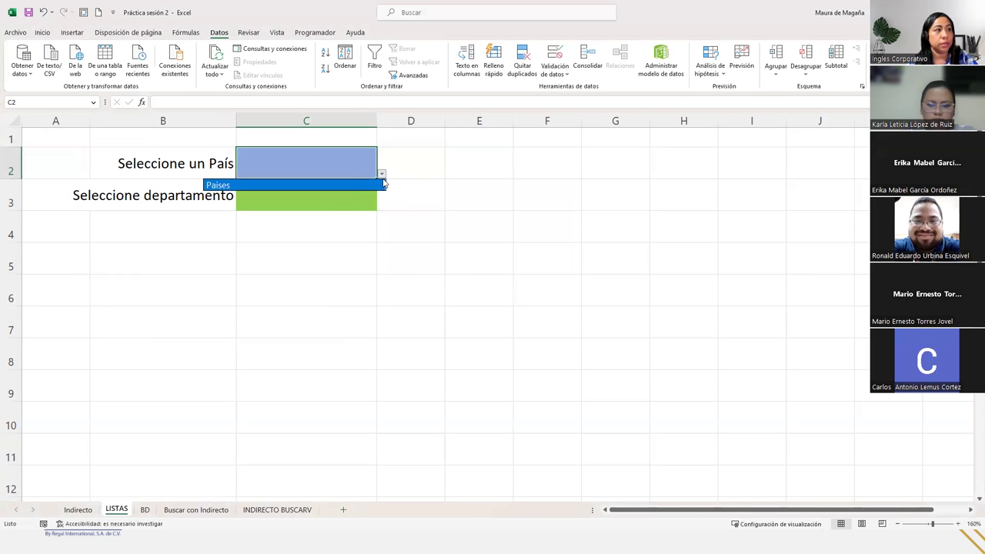
{"action": "left_click", "coordinate": [382, 176]}
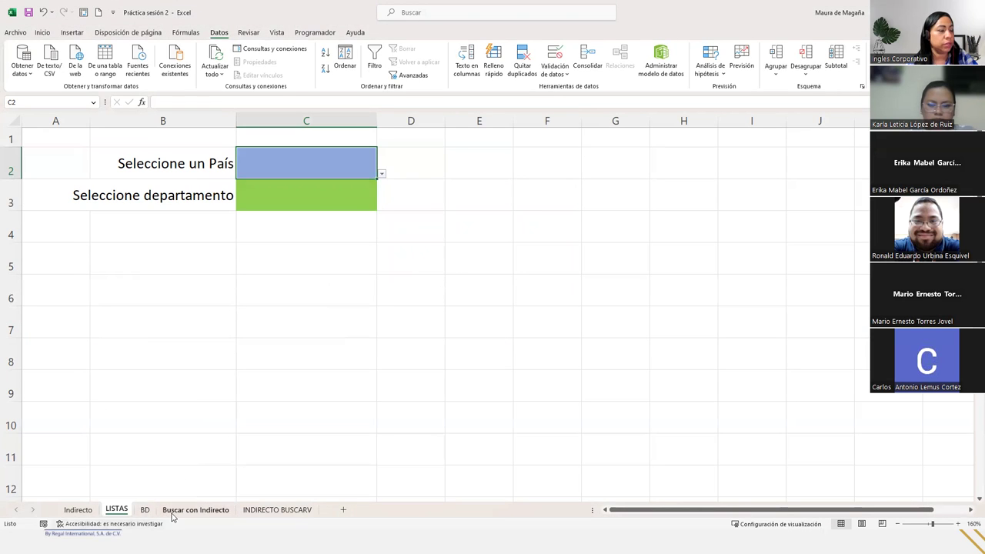
Check the country names Argentina to Perú on BD, then correct C2's list source to =Paises
{"action": "left_click", "coordinate": [146, 512]}
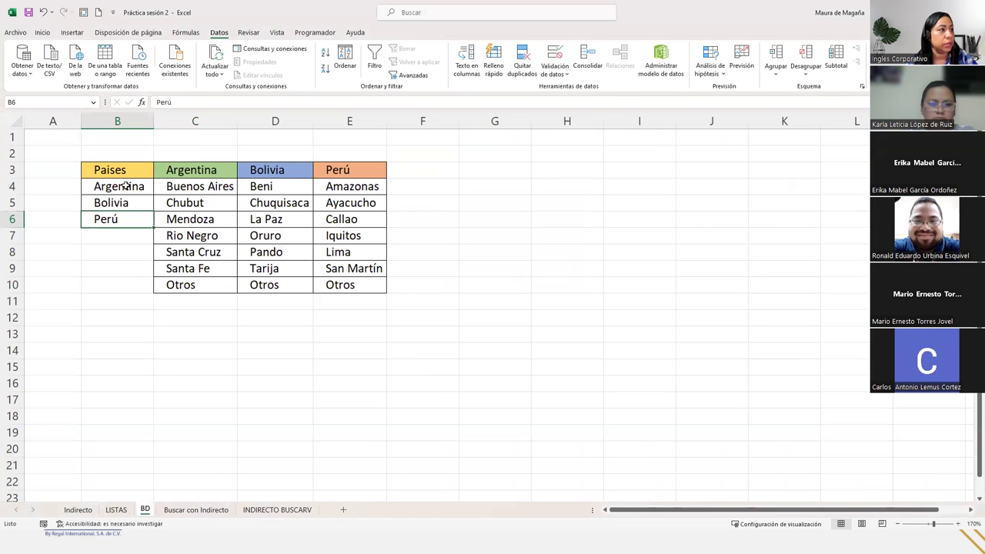
{"action": "left_click_drag", "start_coordinate": [125, 186], "coordinate": [124, 220]}
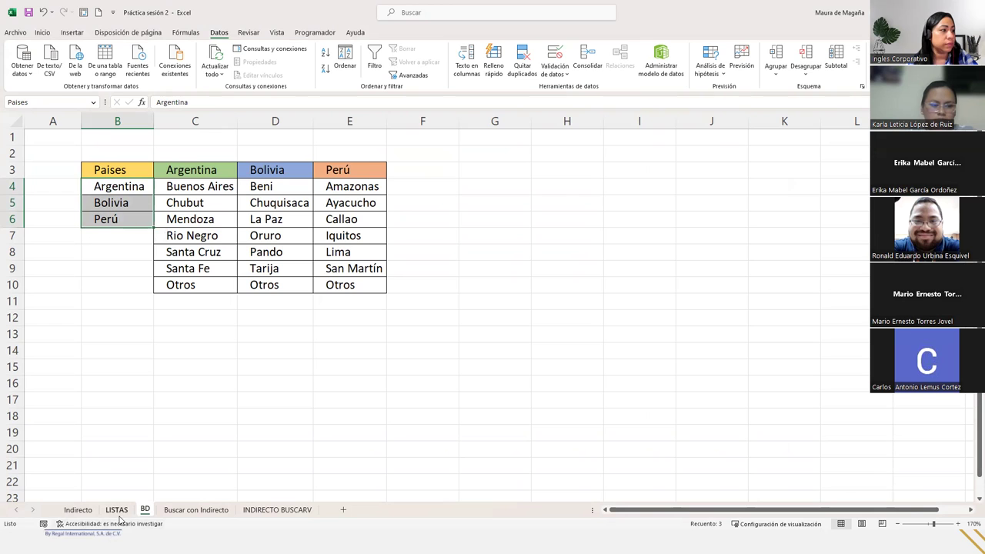
{"action": "left_click", "coordinate": [116, 510]}
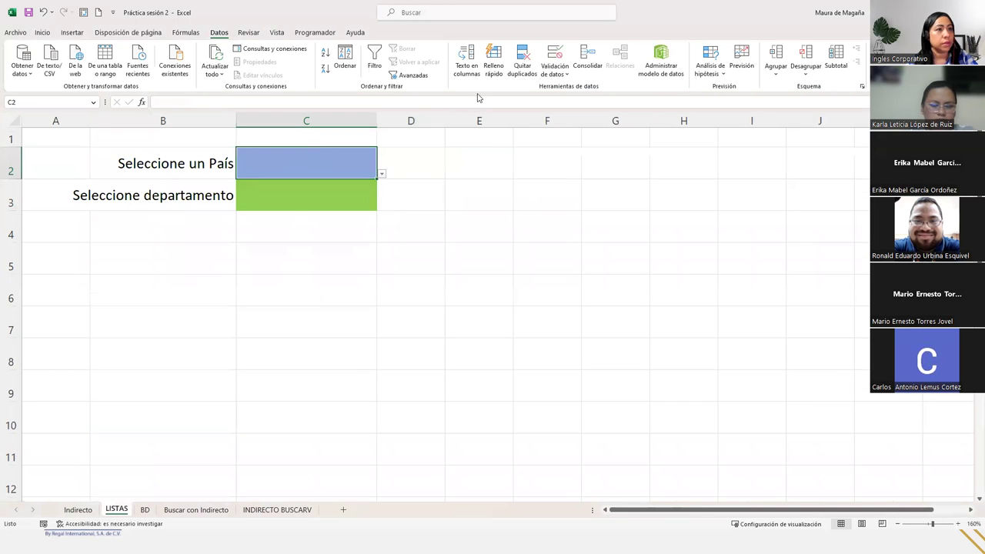
{"action": "left_click", "coordinate": [560, 54]}
{"action": "left_click", "coordinate": [346, 283]}
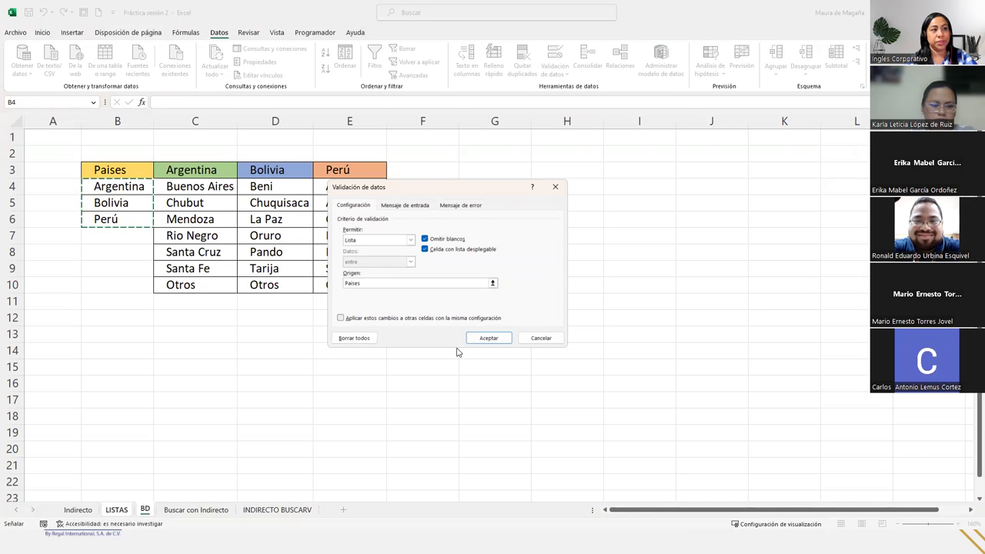
{"action": "left_click", "coordinate": [358, 283]}
{"action": "left_click", "coordinate": [346, 283]}
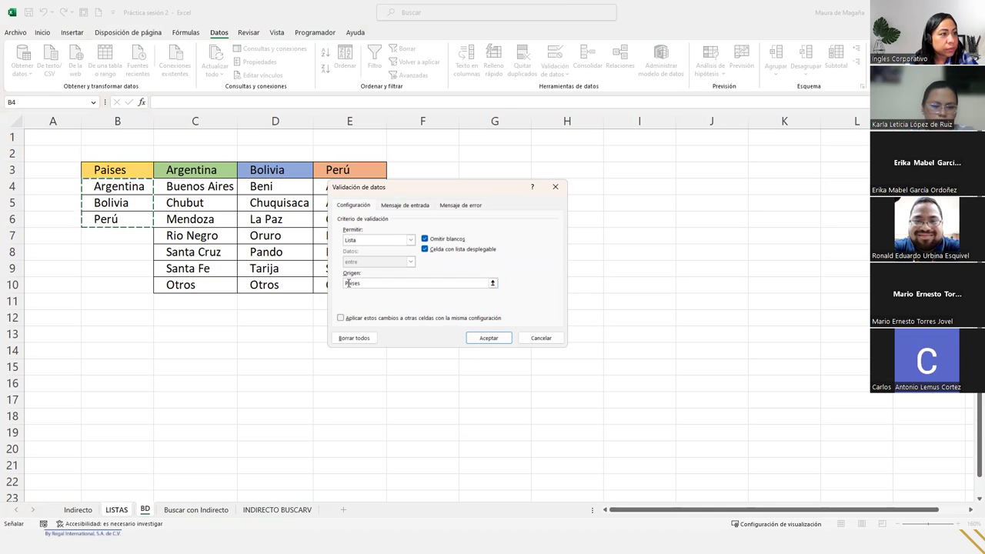
{"action": "key", "text": "Left"}
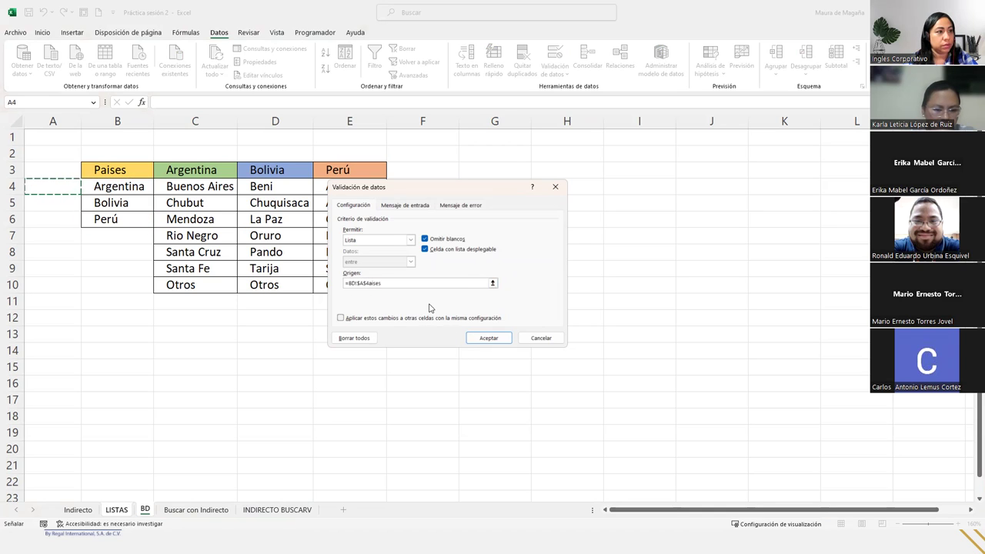
{"action": "key", "text": "BackSpace"}
{"action": "key", "text": "BackSpace"}
{"action": "key", "text": "BackSpace"}
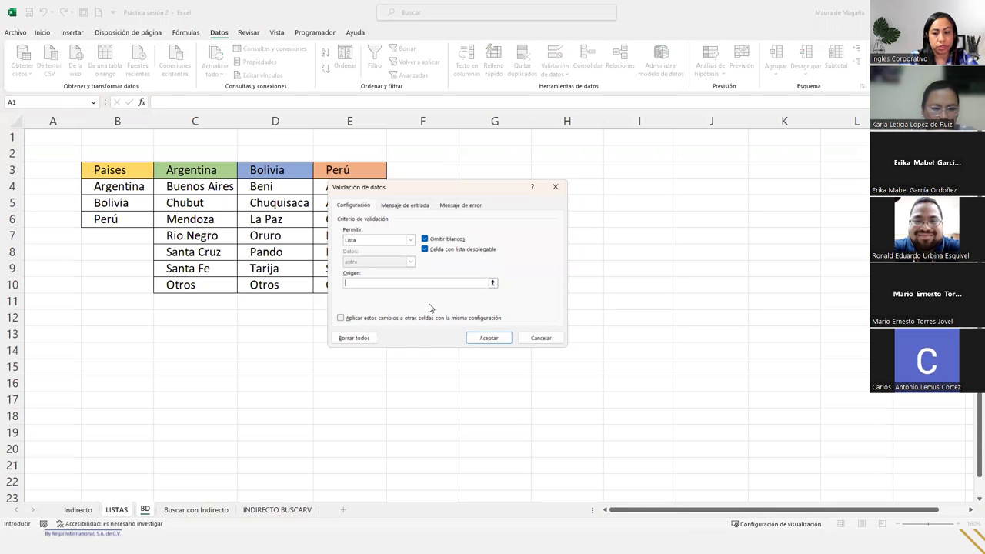
{"action": "type", "text": "=Paises"}
{"action": "left_click", "coordinate": [498, 333]}
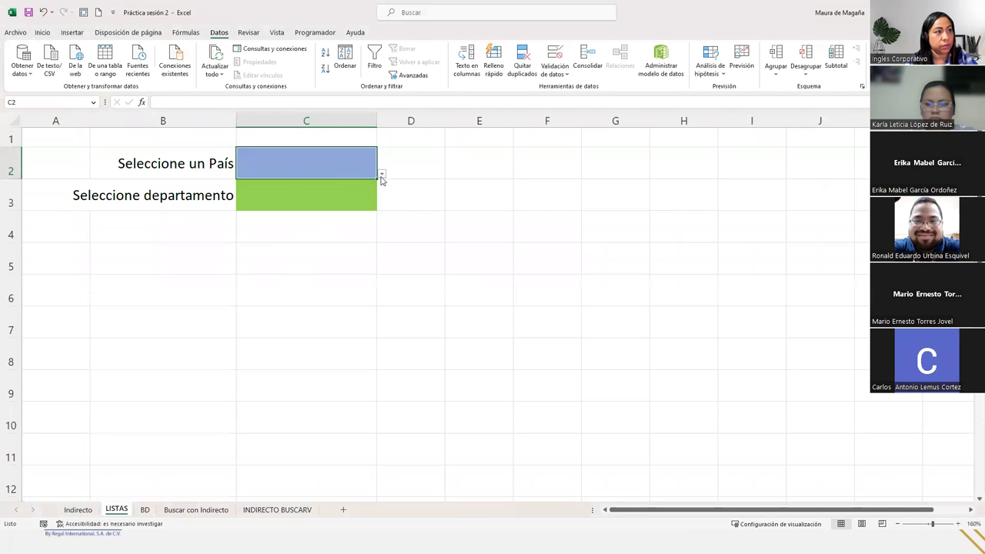
Test C2's dropdown by picking Bolivia, then Perú, then Argentina, and move to C3
{"action": "left_click", "coordinate": [381, 176]}
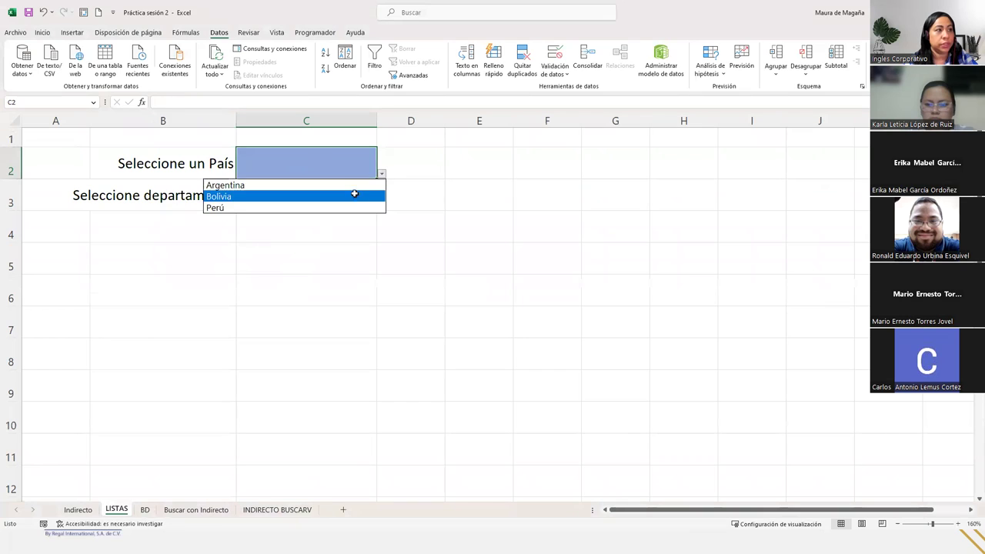
{"action": "left_click", "coordinate": [356, 196]}
{"action": "left_click", "coordinate": [382, 176]}
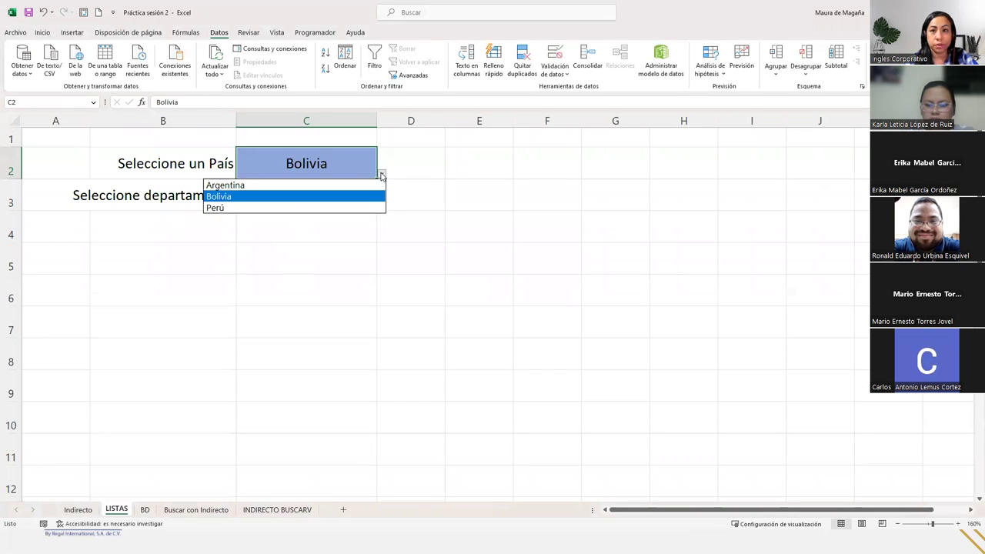
{"action": "left_click", "coordinate": [362, 206]}
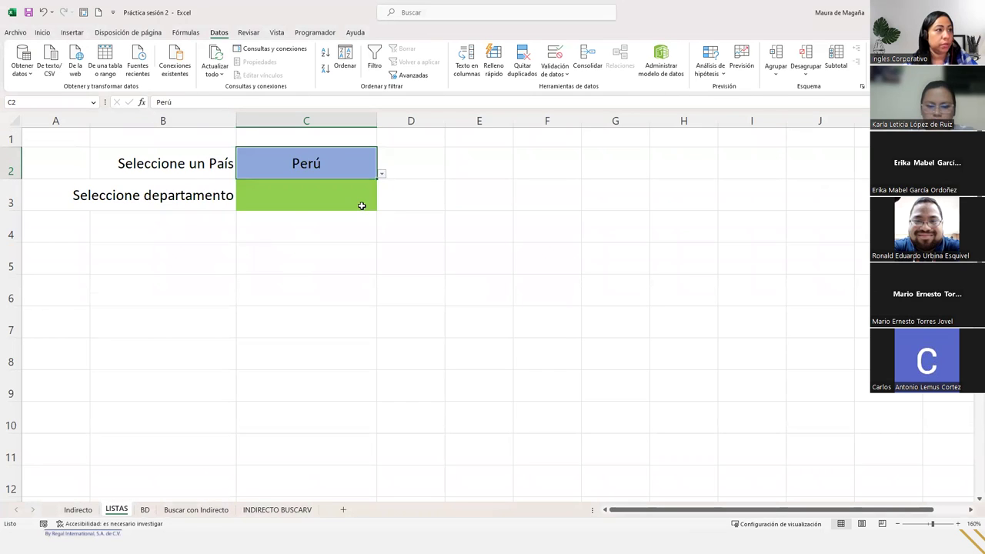
{"action": "left_click", "coordinate": [381, 174]}
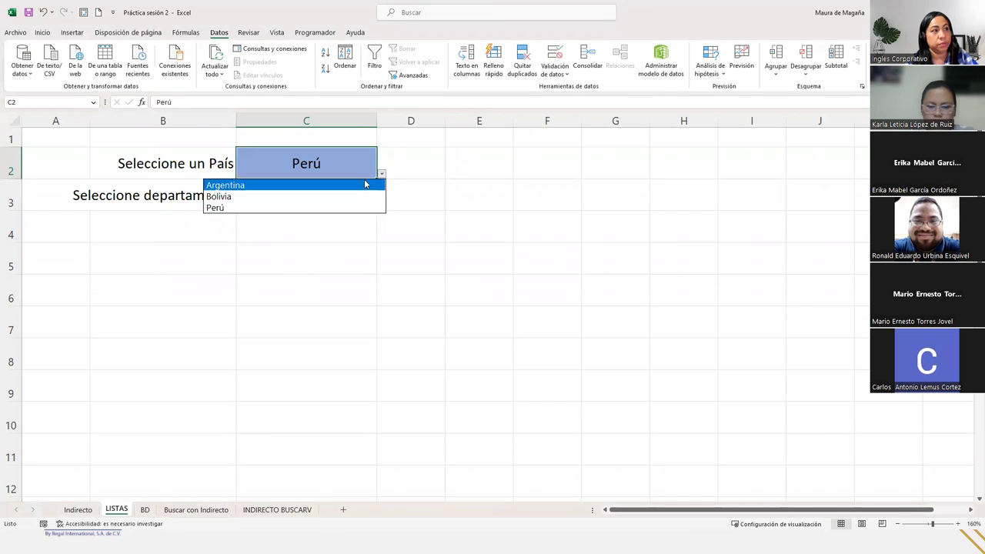
{"action": "left_click", "coordinate": [366, 184]}
{"action": "left_click", "coordinate": [355, 189]}
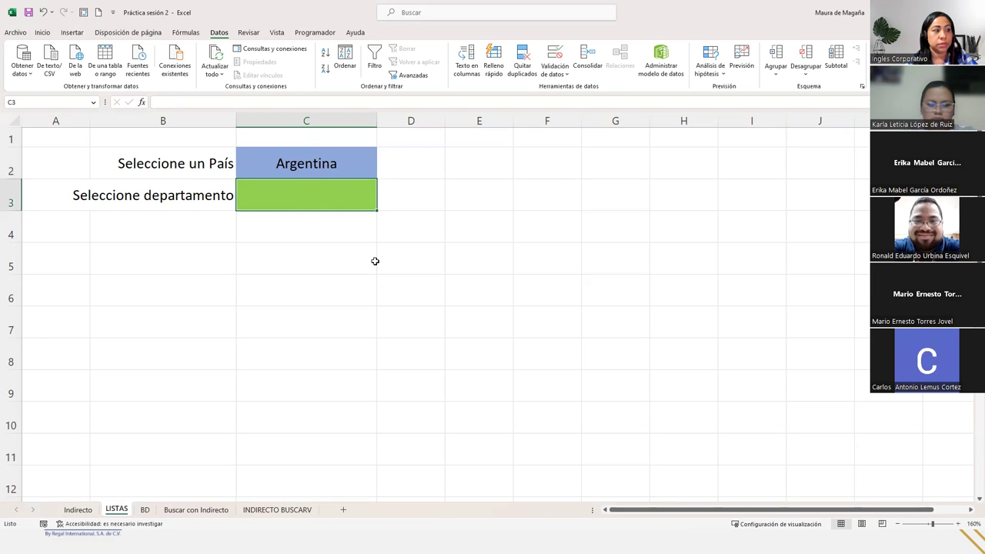
Give department cell C3 a List validation with source =INDIRECTO($C$2)
{"action": "left_click", "coordinate": [148, 510]}
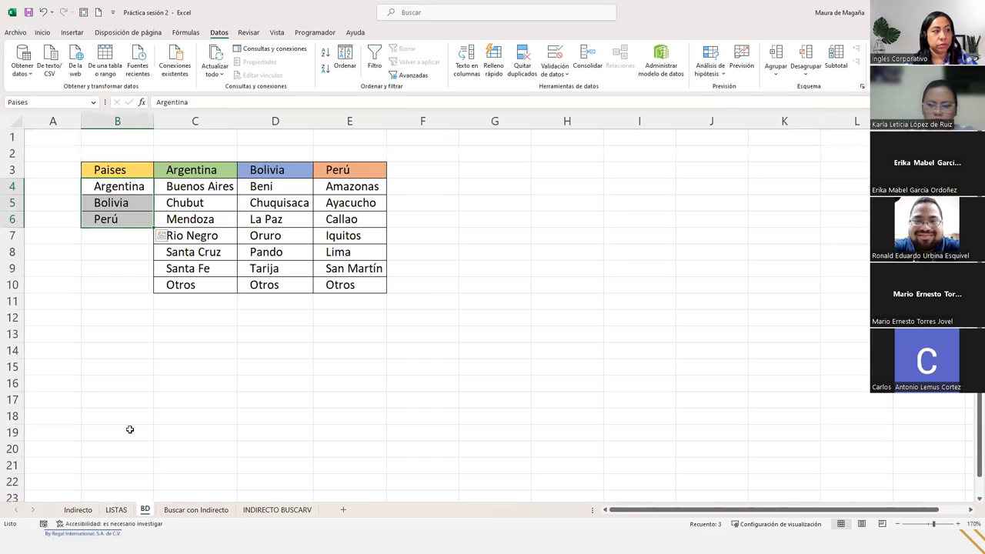
{"action": "left_click", "coordinate": [126, 512]}
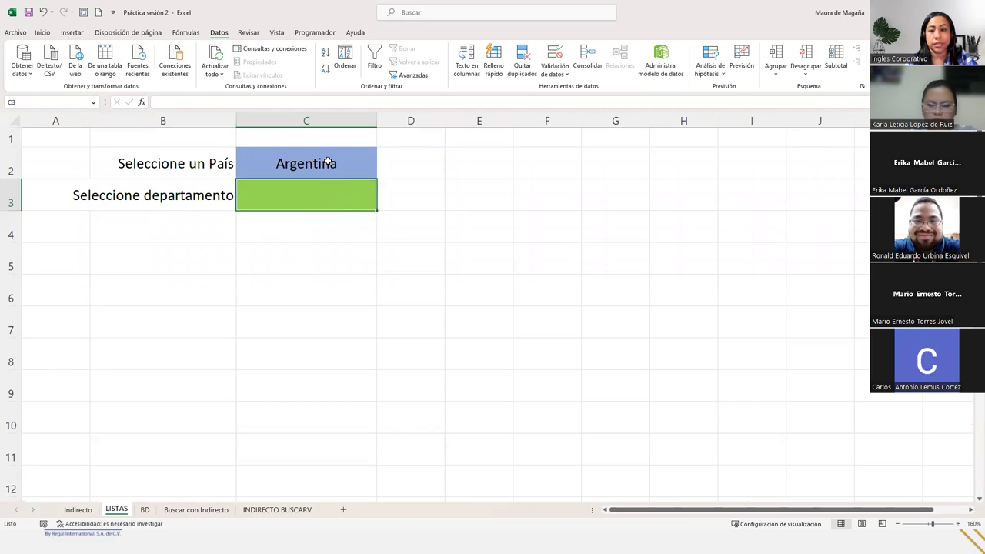
{"action": "left_click", "coordinate": [555, 53]}
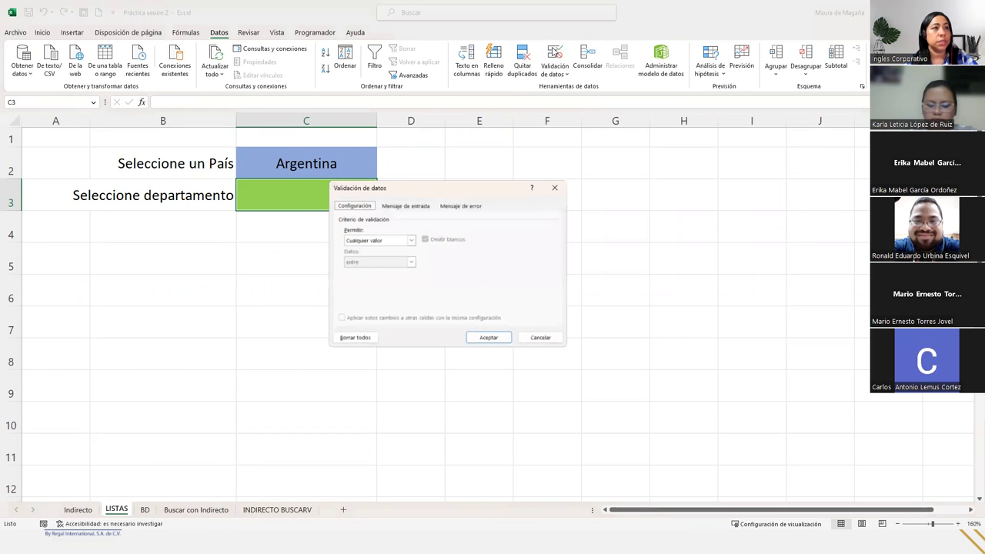
{"action": "left_click", "coordinate": [408, 241]}
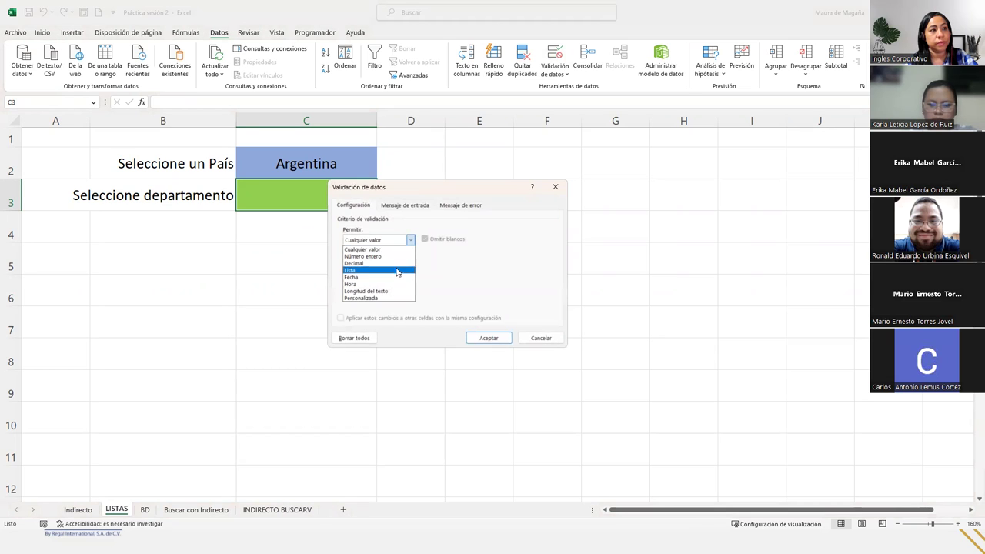
{"action": "left_click", "coordinate": [395, 270]}
{"action": "left_click", "coordinate": [390, 285]}
{"action": "type", "text": "=INDIRECTO("}
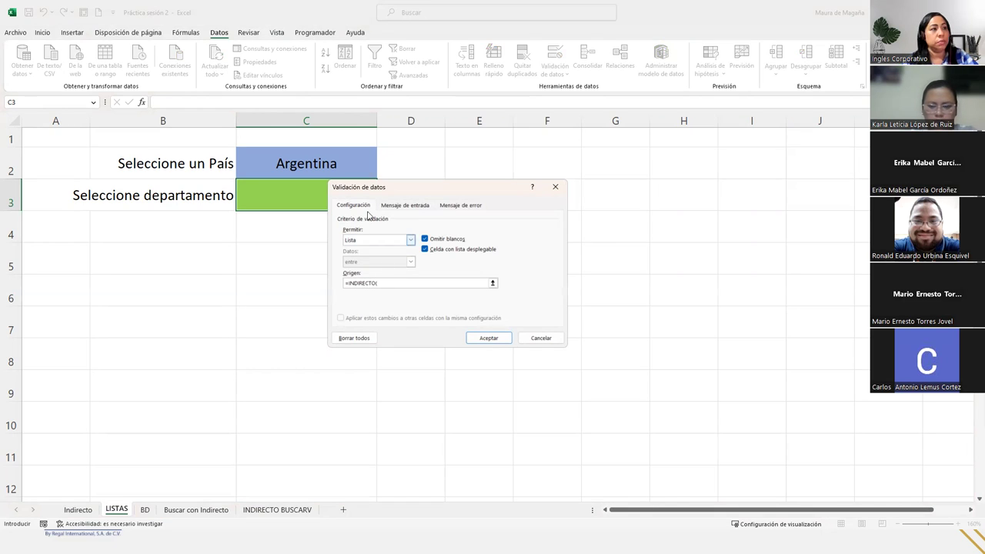
{"action": "left_click", "coordinate": [331, 159]}
{"action": "type", "text": ")"}
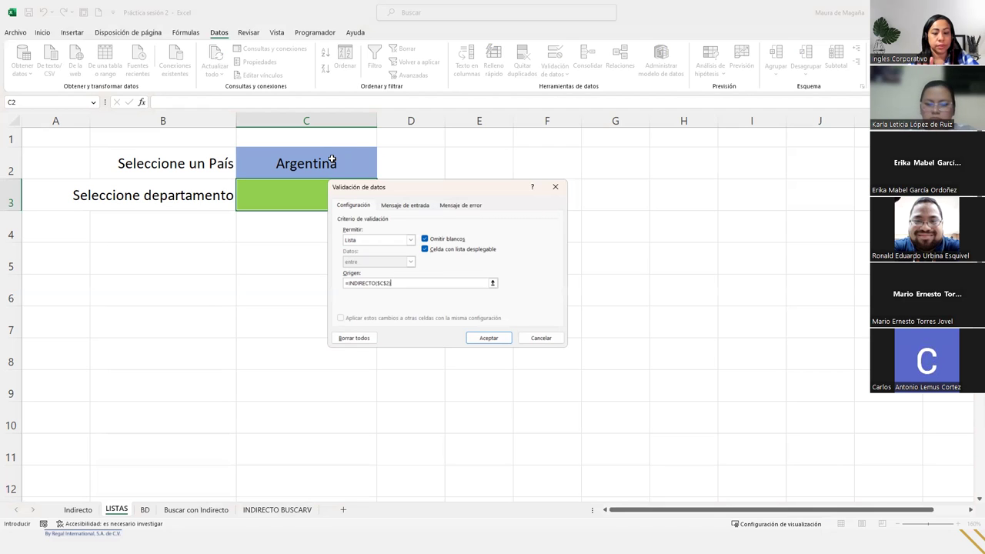
{"action": "left_click", "coordinate": [491, 338]}
Pick Buenos Aires in C3, switch C2 to Perú and pick Lima, then bring up the INDIRECTO tutorial
{"action": "left_click", "coordinate": [382, 206]}
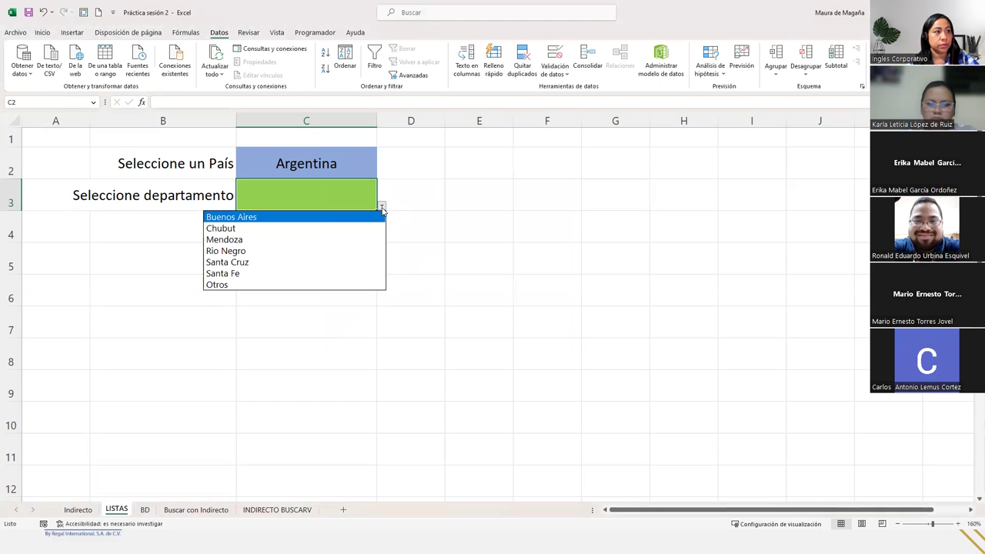
{"action": "left_click", "coordinate": [278, 219]}
{"action": "left_click", "coordinate": [358, 150]}
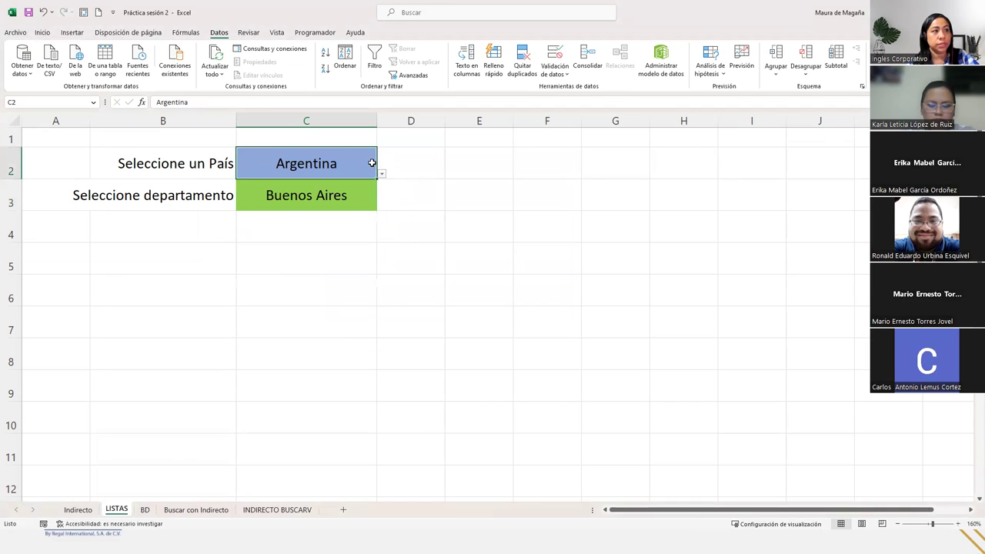
{"action": "left_click", "coordinate": [381, 175]}
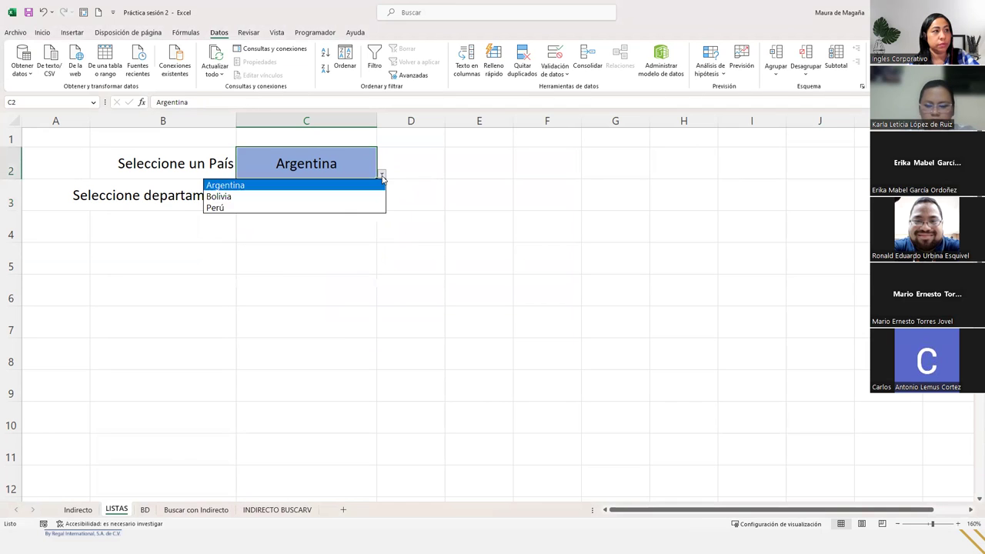
{"action": "left_click", "coordinate": [341, 206]}
{"action": "left_click", "coordinate": [378, 199]}
{"action": "left_click", "coordinate": [362, 197]}
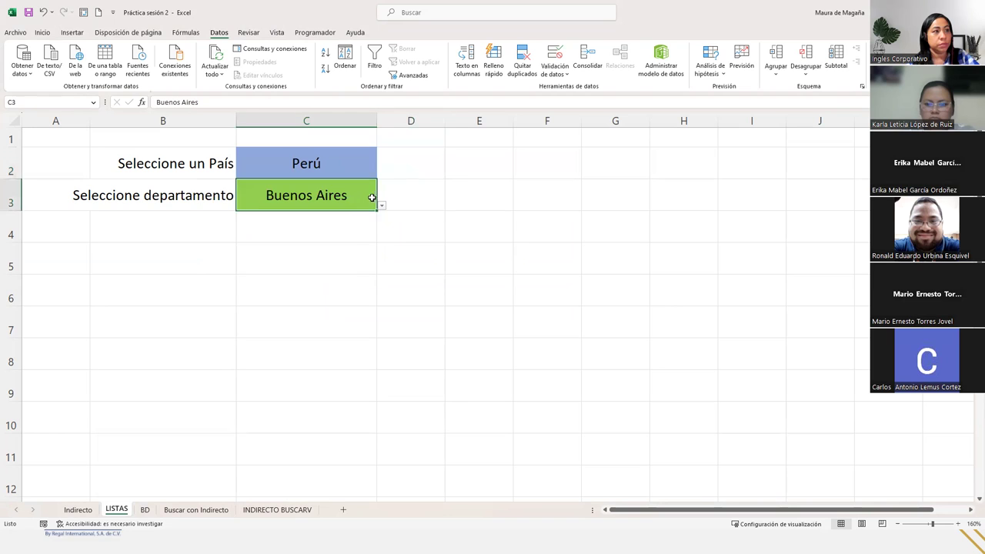
{"action": "left_click", "coordinate": [381, 206]}
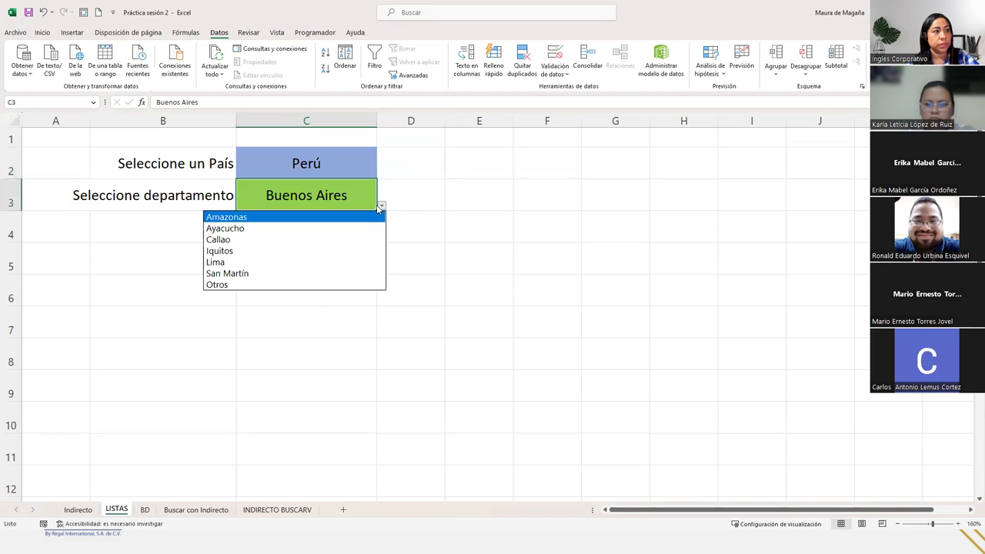
{"action": "left_click", "coordinate": [267, 262]}
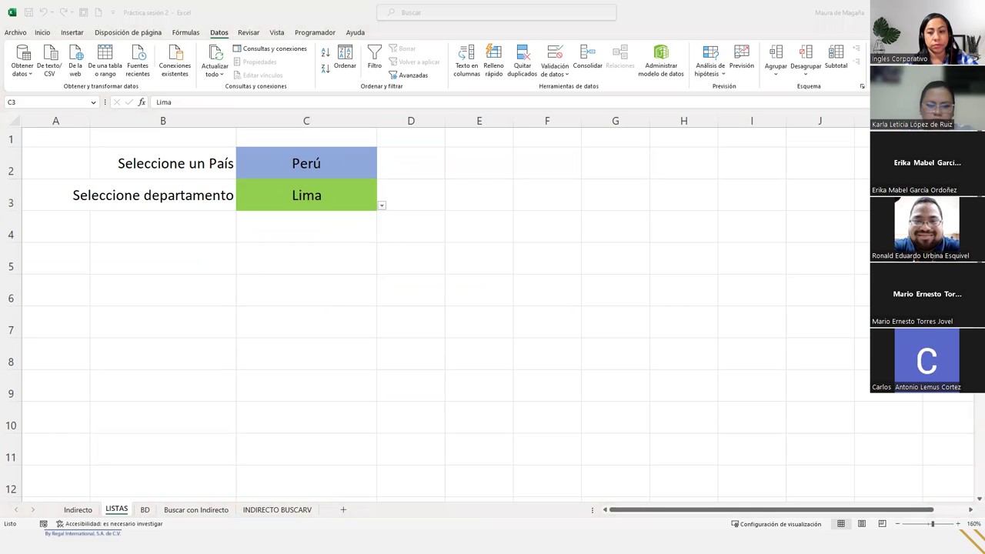
{"action": "key", "text": "alt+Tab"}
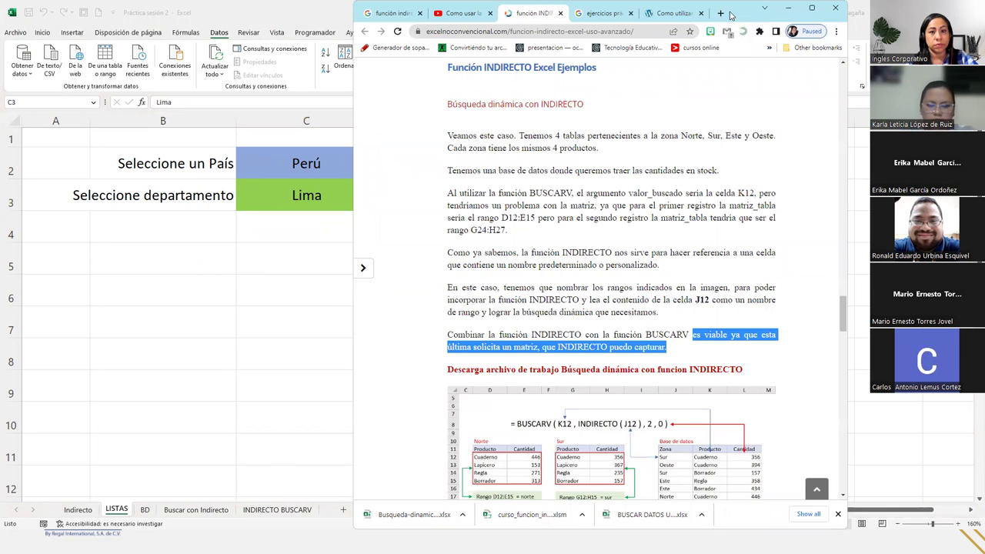
Move the INDIRECTO tutorial window aside and switch to the ManualExcel-Avanzado.pdf manual
{"action": "mouse_move", "coordinate": [731, 15]}
{"action": "left_mouse_down"}
{"action": "mouse_move", "coordinate": [984, 46]}
{"action": "mouse_move", "coordinate": [981, 547]}
{"action": "left_mouse_up"}
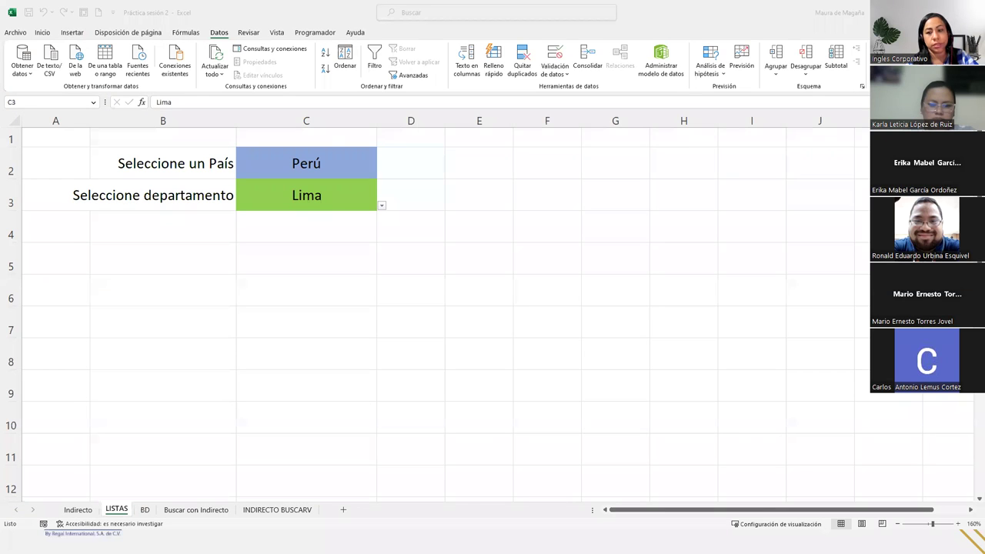
{"action": "key", "text": "alt+Tab"}
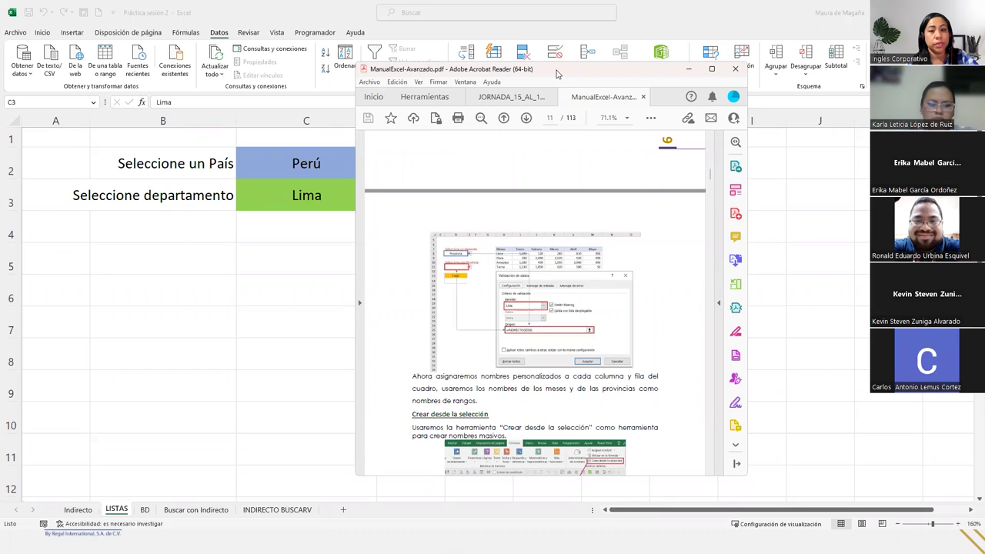
Minimize the Acrobat Reader manual to reveal the LISTAS sheet with Perú and Lima
{"action": "left_click", "coordinate": [689, 69]}
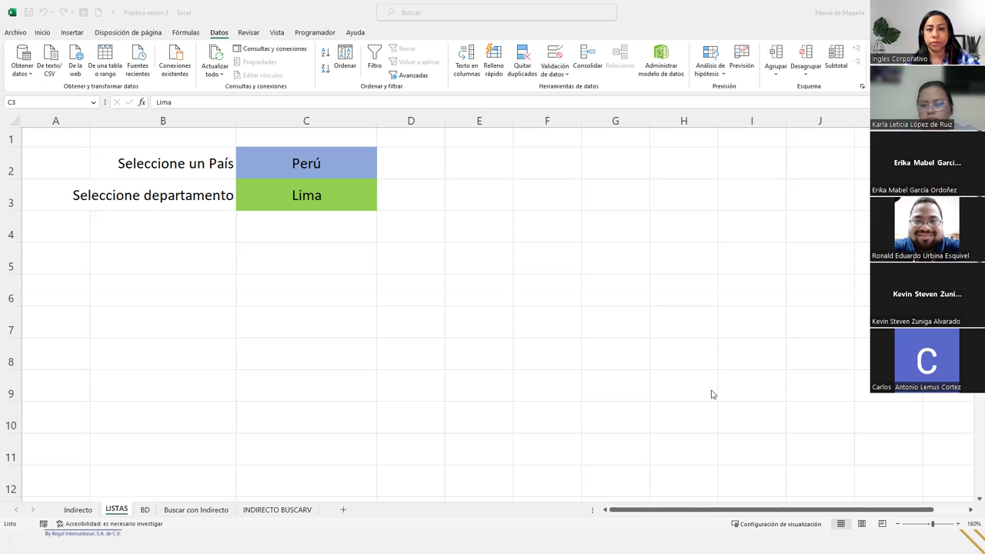
{"action": "left_click", "coordinate": [318, 195]}
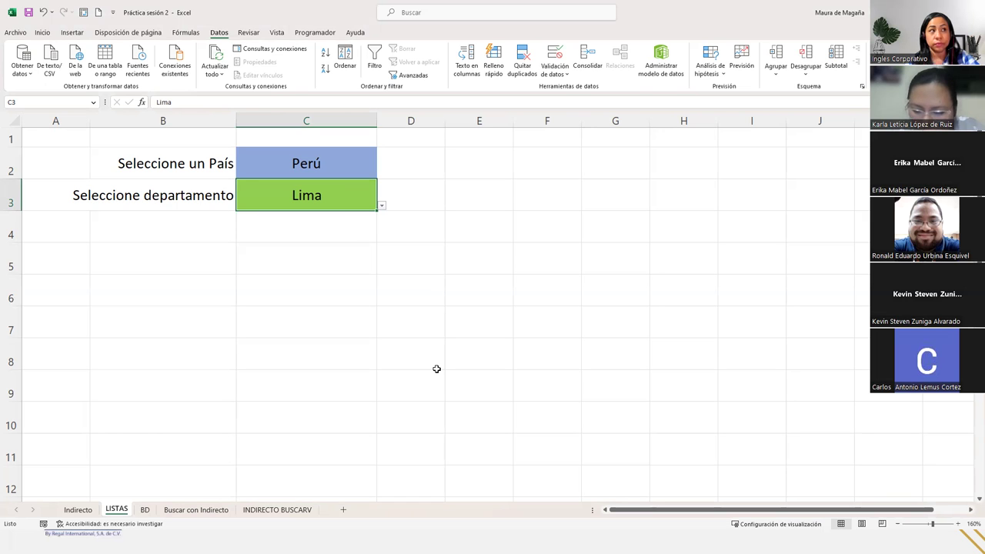
{"action": "left_click", "coordinate": [347, 170]}
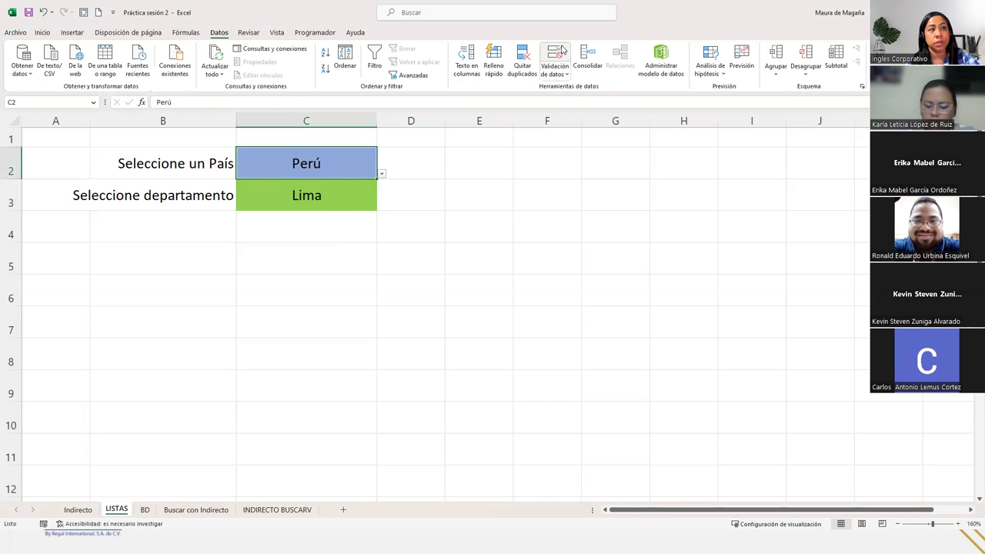
{"action": "left_click", "coordinate": [560, 50]}
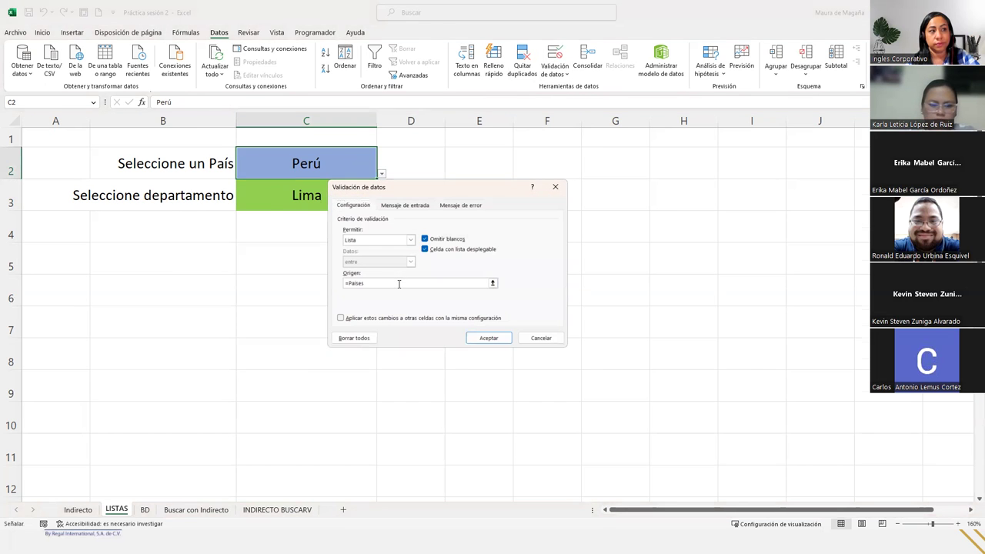
{"action": "left_click", "coordinate": [398, 283]}
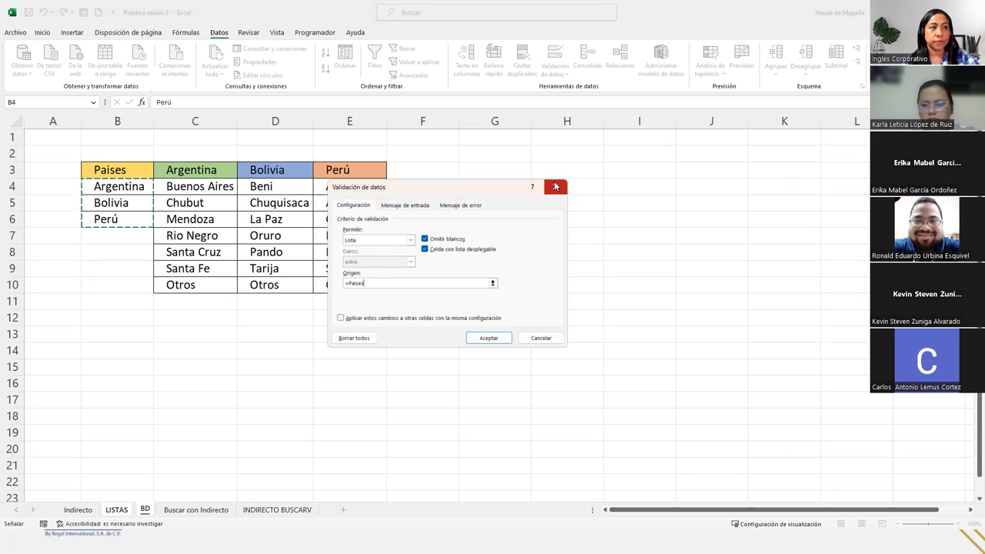
{"action": "left_click", "coordinate": [554, 185]}
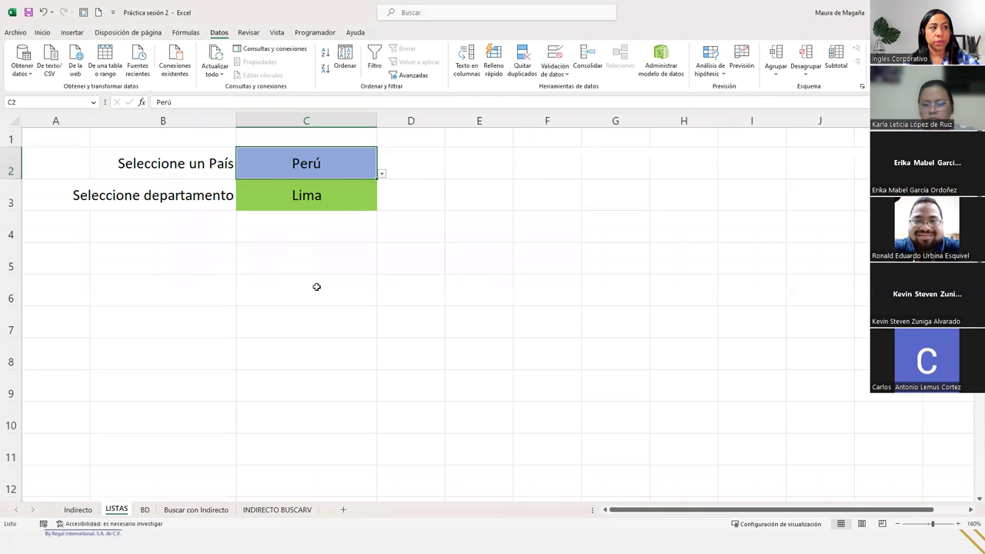
{"action": "left_click", "coordinate": [343, 186]}
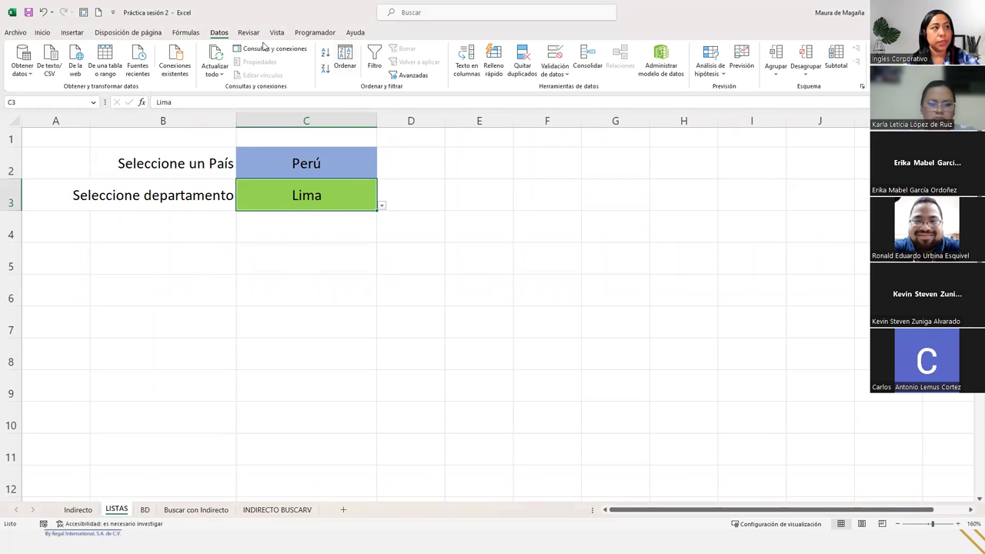
{"action": "left_click", "coordinate": [176, 35]}
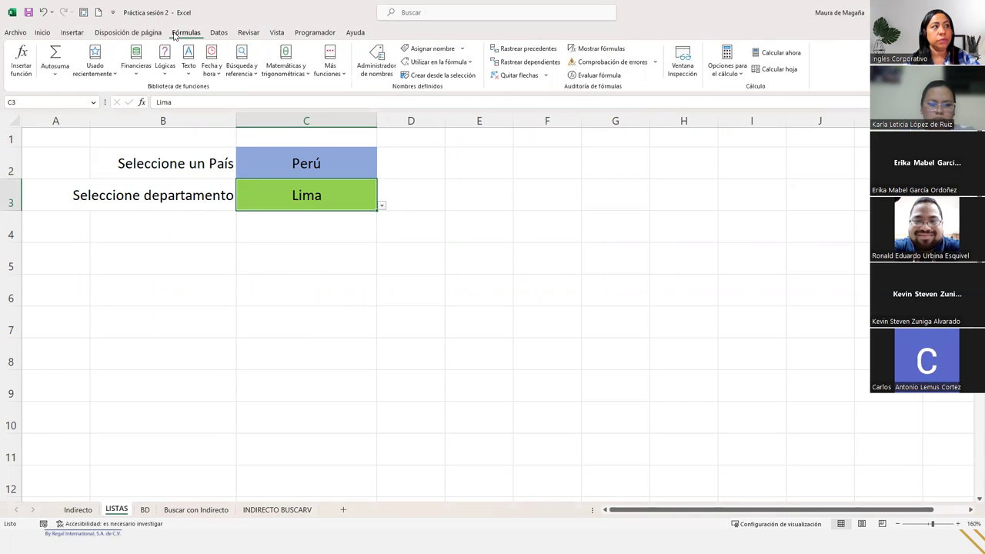
{"action": "left_click", "coordinate": [377, 58]}
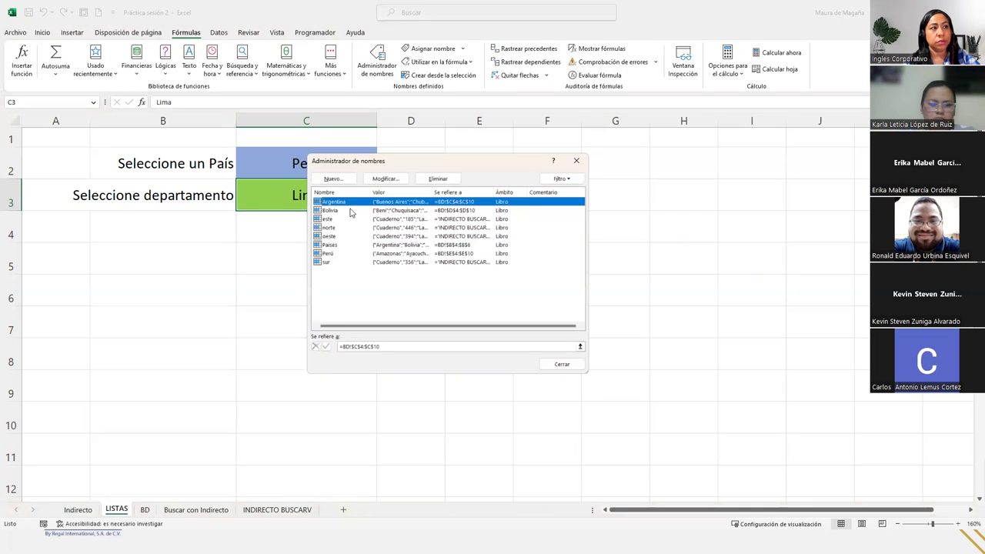
{"action": "left_click", "coordinate": [333, 254]}
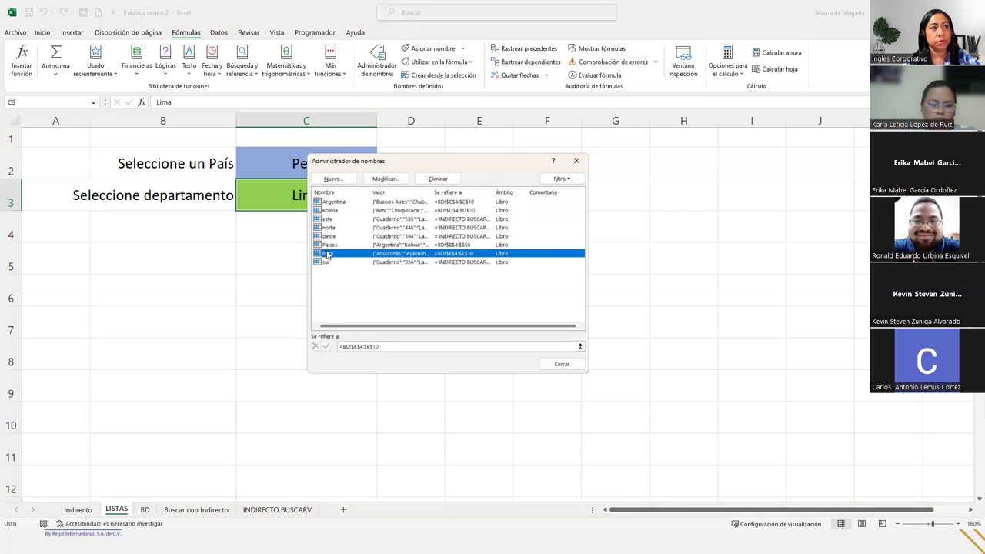
{"action": "left_click", "coordinate": [377, 177]}
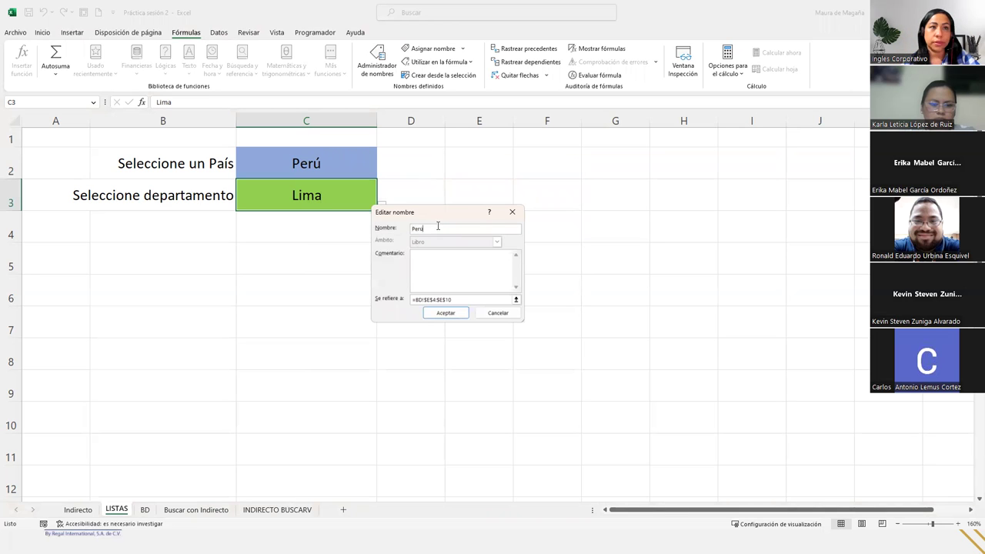
{"action": "left_click", "coordinate": [488, 314]}
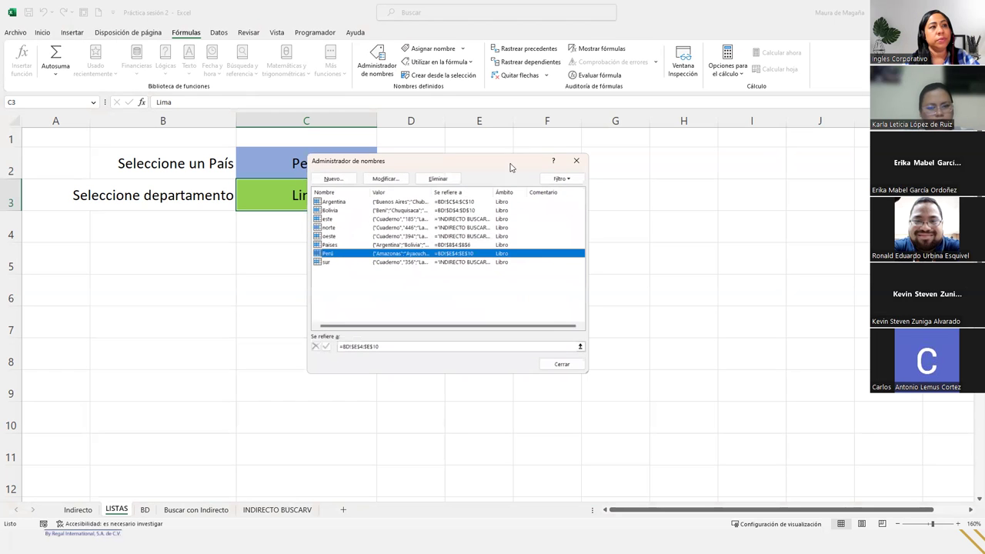
{"action": "left_click", "coordinate": [576, 159]}
{"action": "left_click", "coordinate": [338, 167]}
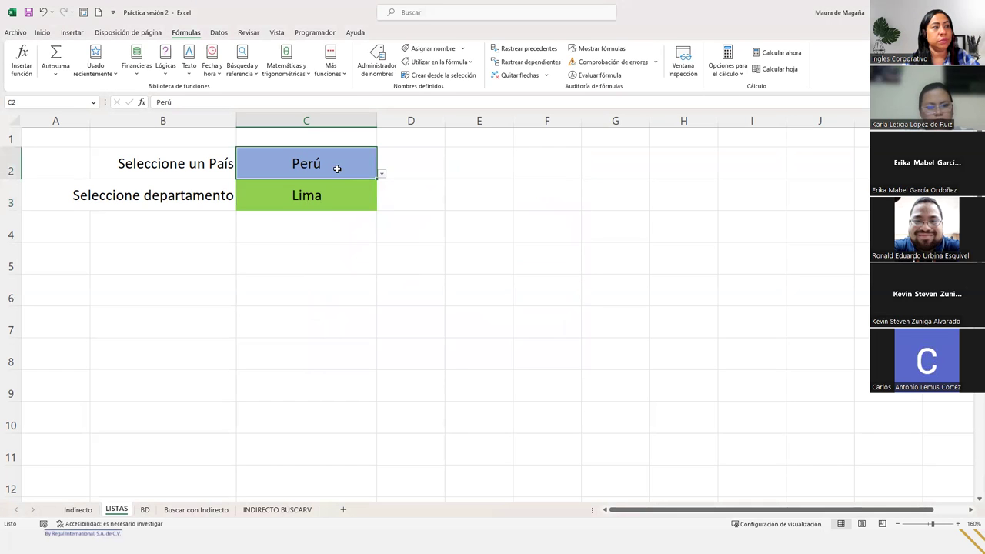
Select Perú's departments Amazonas to Otros on BD, then return to LISTAS and check C3 showing Lima
{"action": "left_click", "coordinate": [145, 510]}
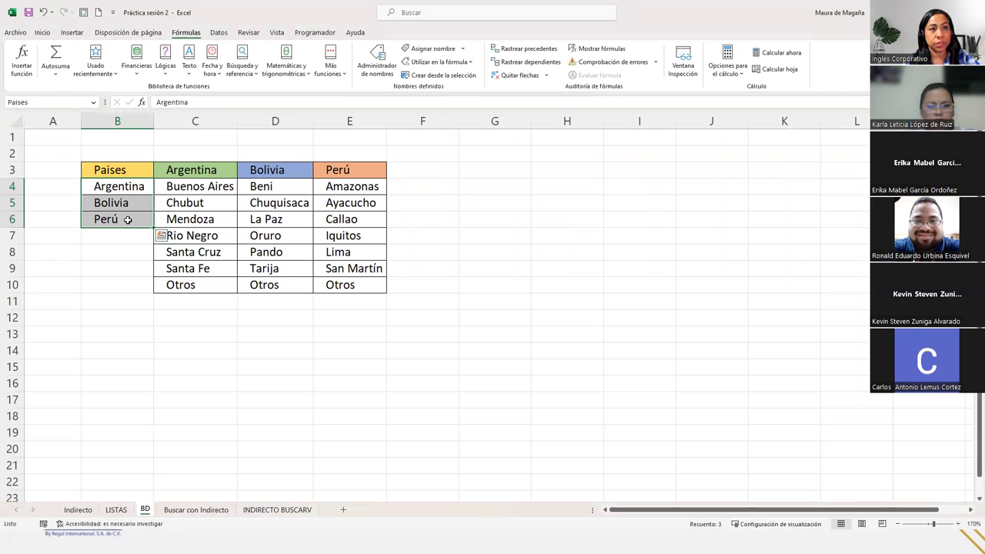
{"action": "left_click", "coordinate": [127, 220]}
{"action": "left_click", "coordinate": [336, 188]}
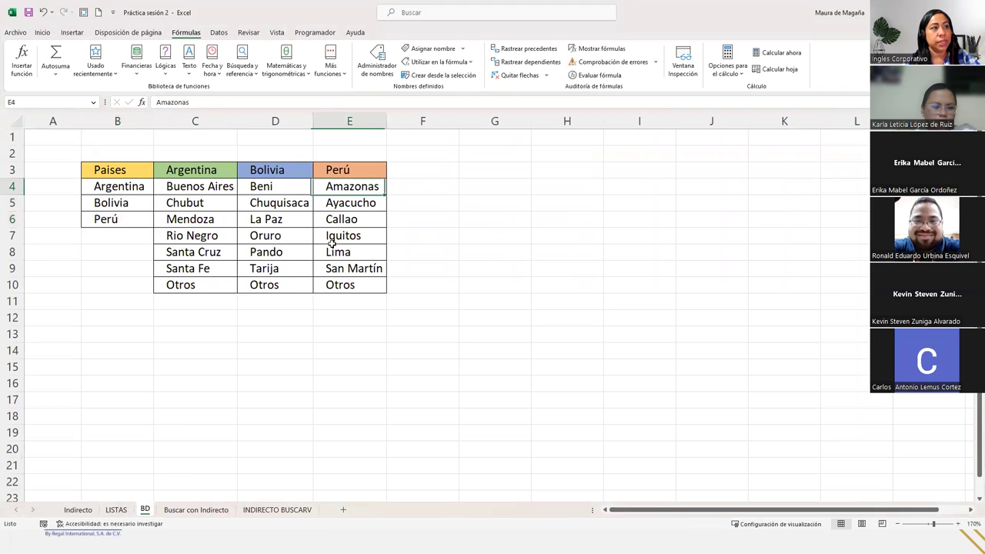
{"action": "left_click_drag", "start_coordinate": [331, 243], "coordinate": [388, 295]}
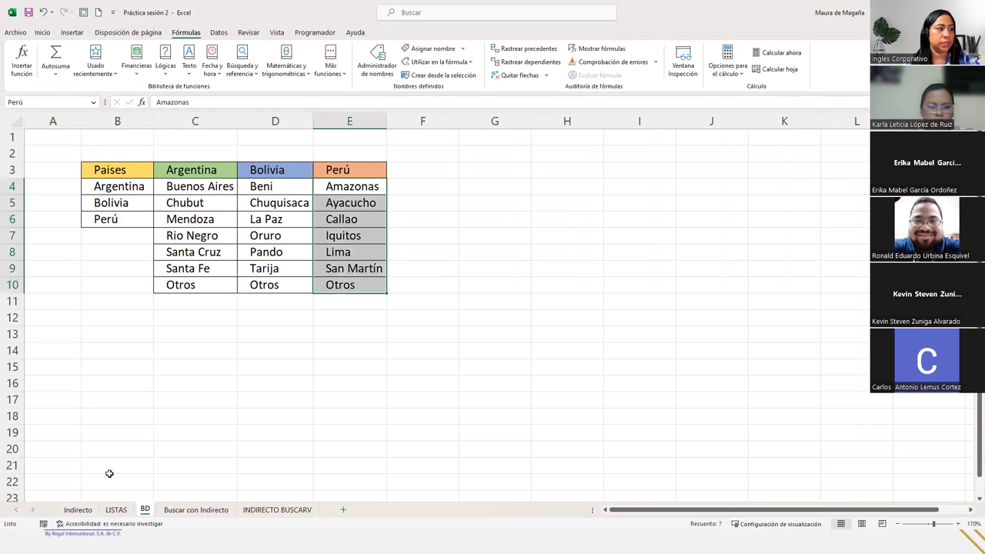
{"action": "left_click", "coordinate": [115, 509]}
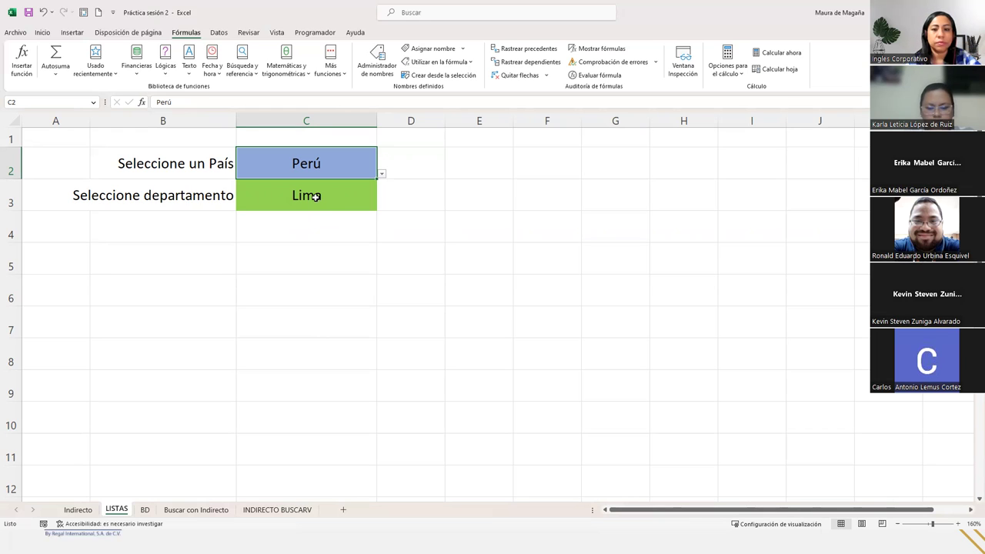
{"action": "left_click", "coordinate": [315, 196]}
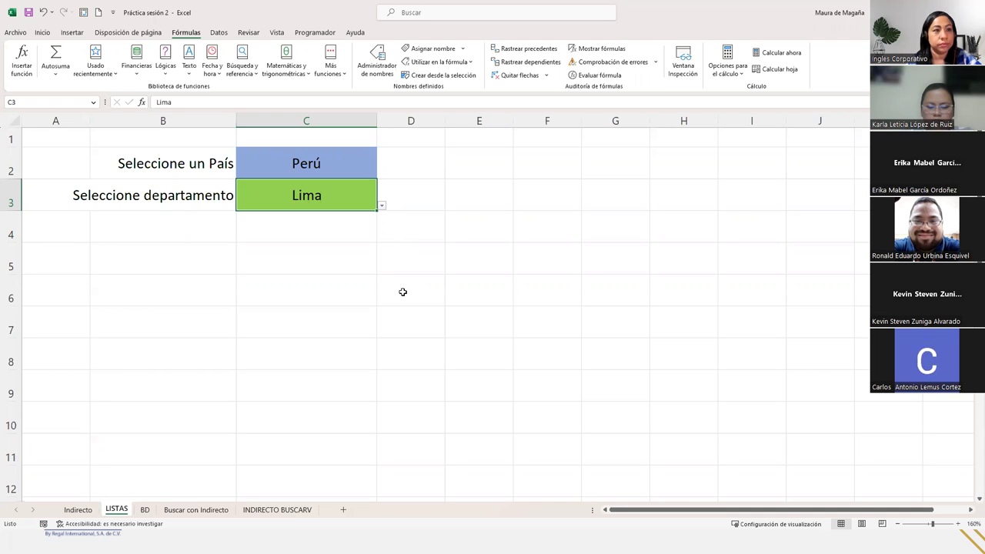
Open the Buscar con Indirecto sheet and point out seller C11, month C12 and sales result C14
{"action": "left_click", "coordinate": [220, 511]}
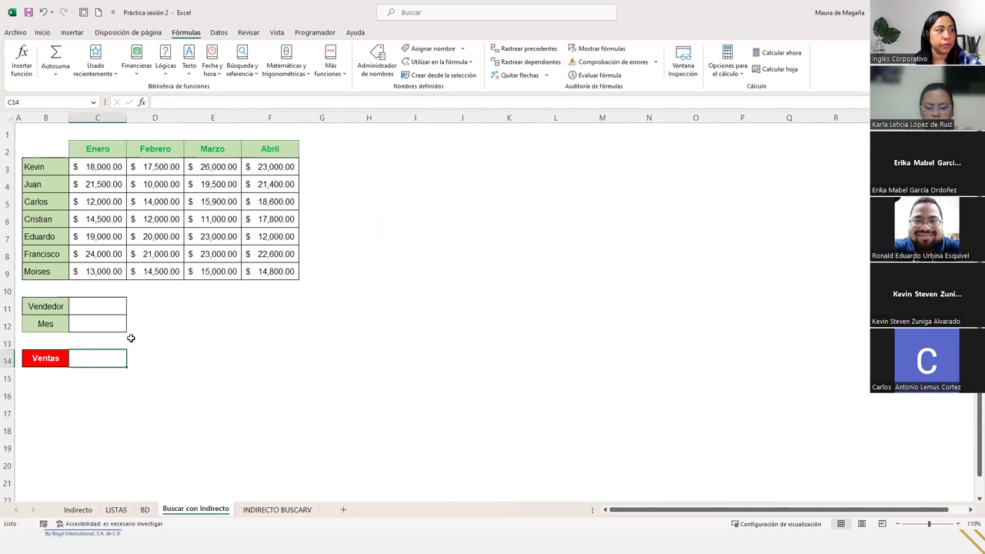
{"action": "left_click", "coordinate": [120, 305]}
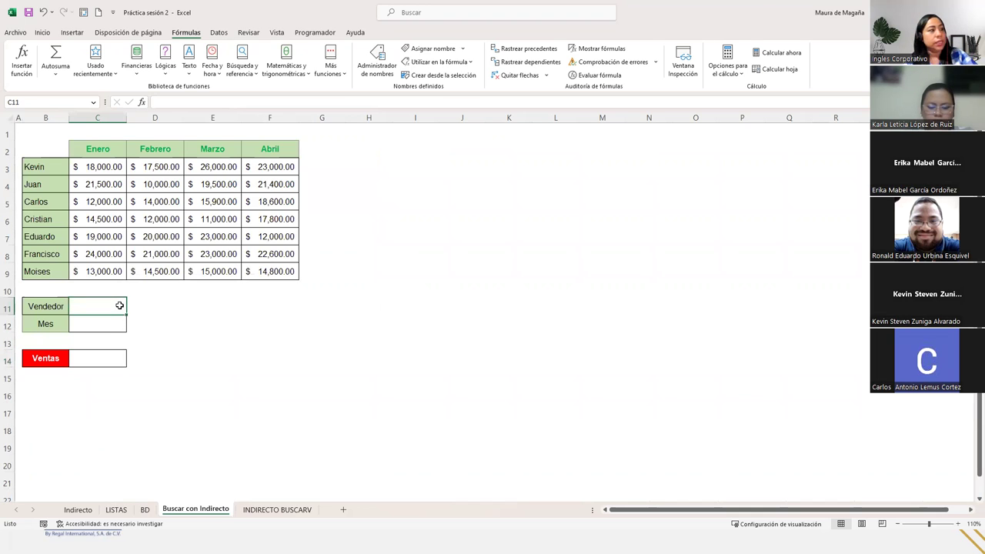
{"action": "left_click", "coordinate": [100, 355]}
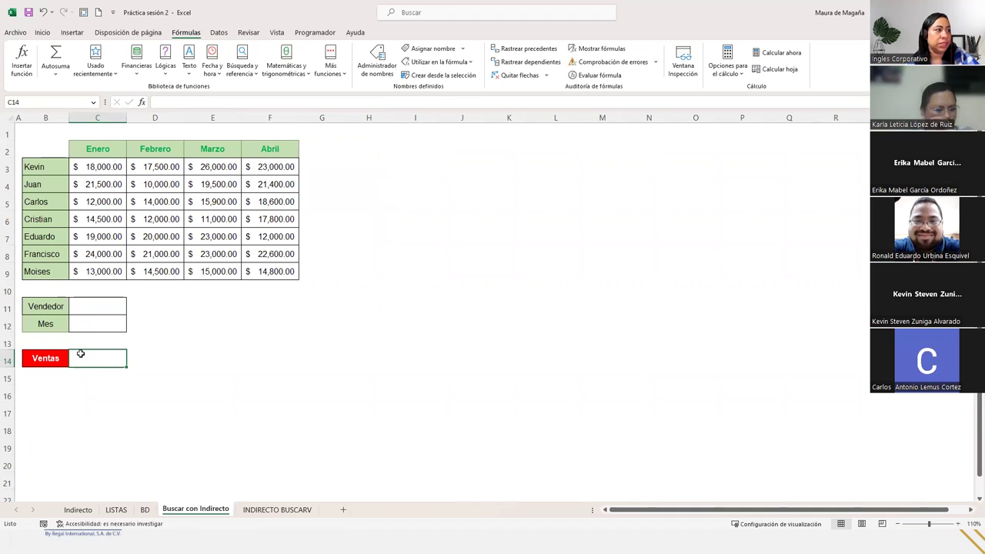
{"action": "left_click_drag", "start_coordinate": [103, 306], "coordinate": [102, 321]}
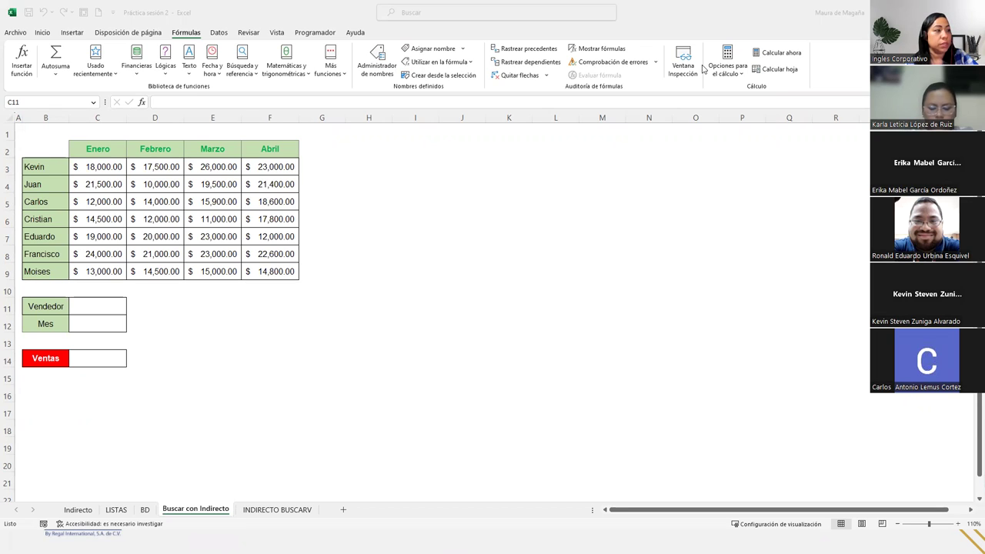
{"action": "left_click", "coordinate": [113, 302]}
{"action": "left_click", "coordinate": [113, 302]}
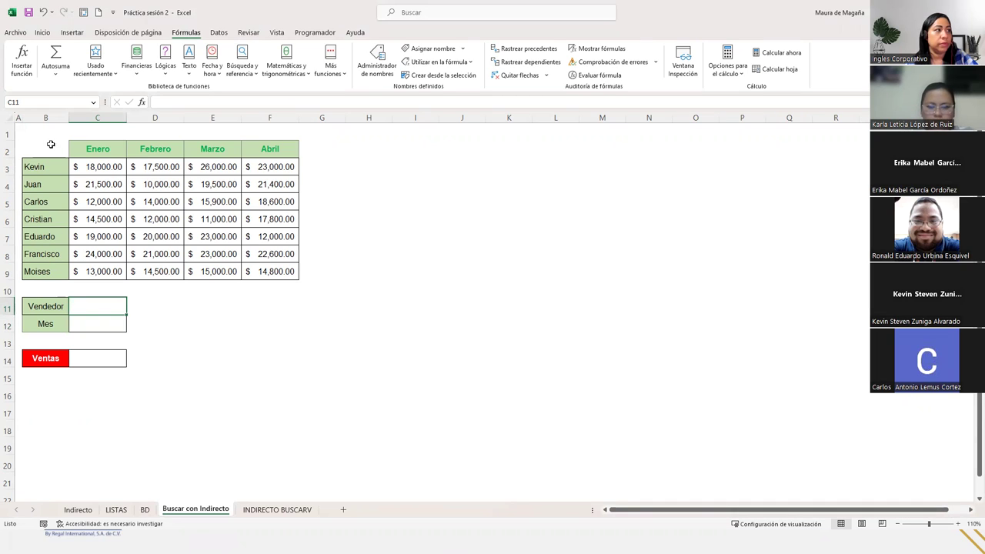
Select B2:F9, covering sellers Kevin through Moises and the Enero–Abril headers
{"action": "left_click_drag", "start_coordinate": [49, 171], "coordinate": [46, 271]}
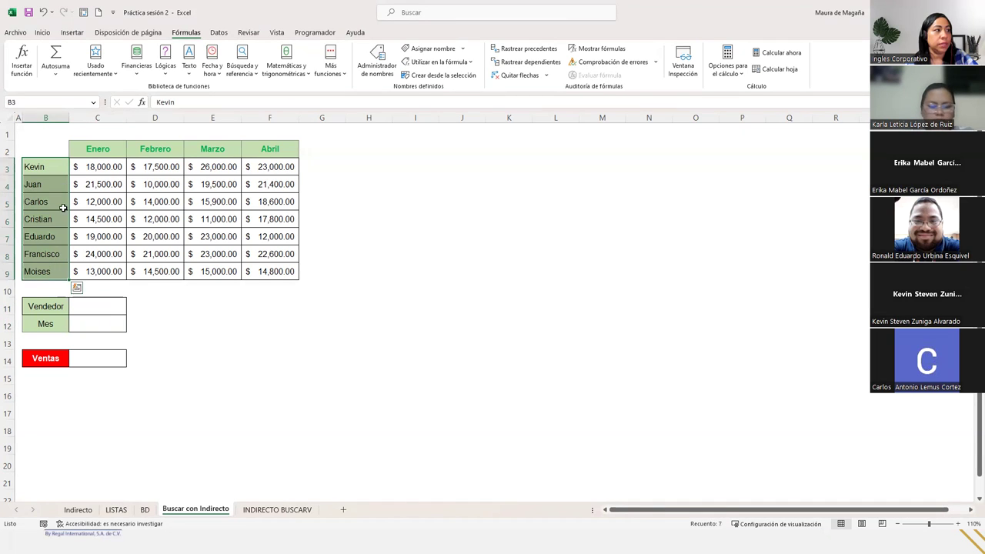
{"action": "left_click", "coordinate": [54, 146]}
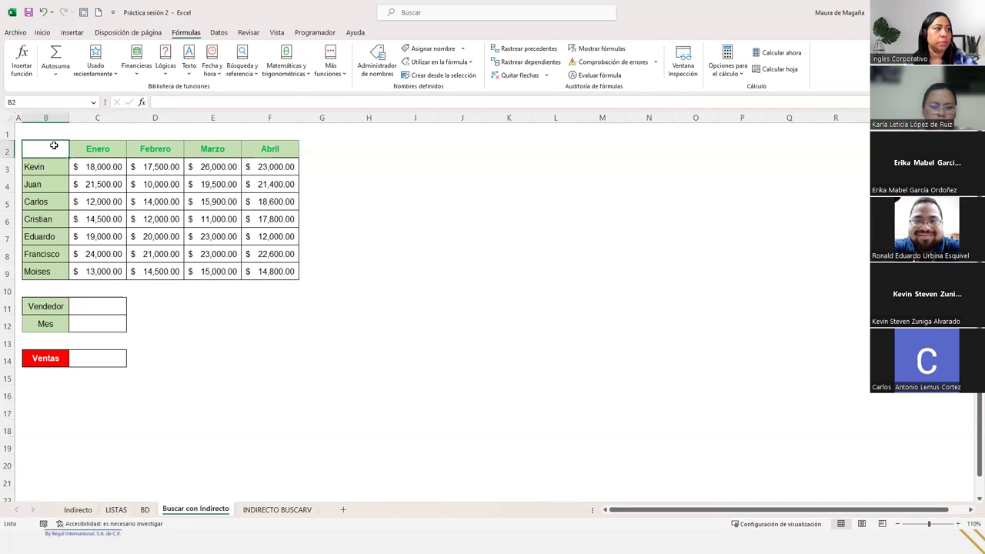
{"action": "left_click_drag", "start_coordinate": [54, 145], "coordinate": [264, 271]}
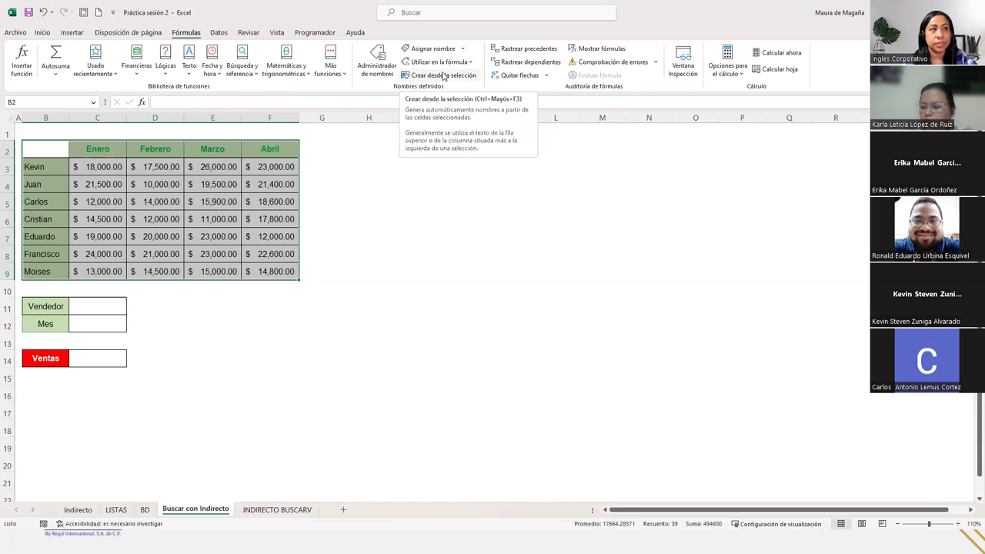
Create names from the table's top row and left column with Create from Selection
{"action": "left_click", "coordinate": [444, 77]}
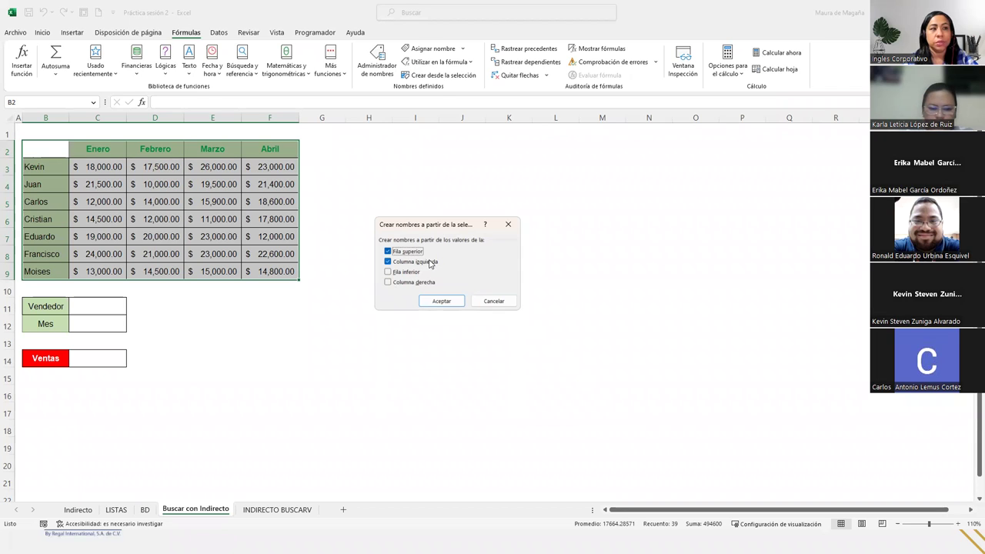
{"action": "left_click", "coordinate": [446, 300]}
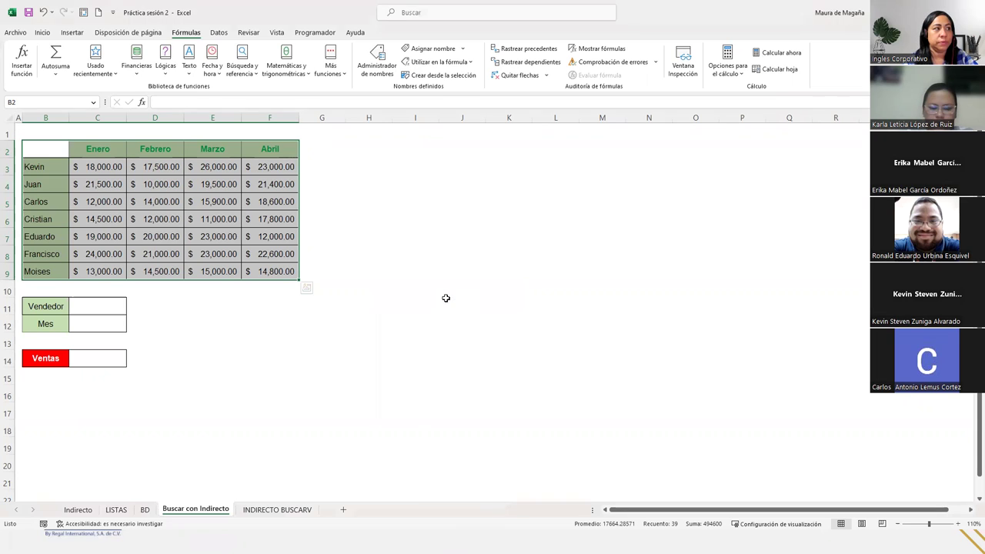
{"action": "left_click", "coordinate": [163, 166]}
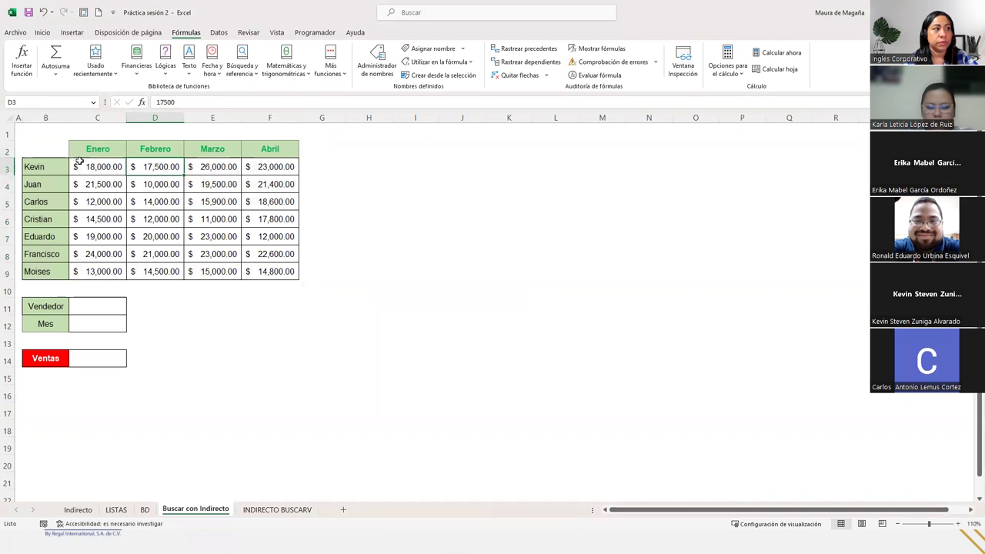
{"action": "left_click", "coordinate": [377, 51]}
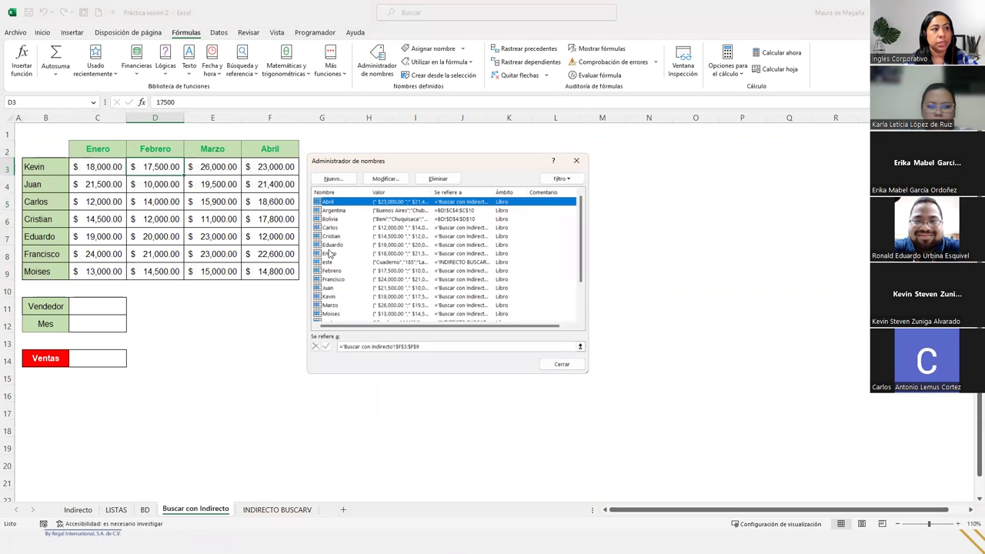
{"action": "scroll", "coordinate": [577, 239], "scroll_direction": "down", "scroll_amount": 1}
{"action": "scroll", "coordinate": [578, 239], "scroll_direction": "up", "scroll_amount": 1}
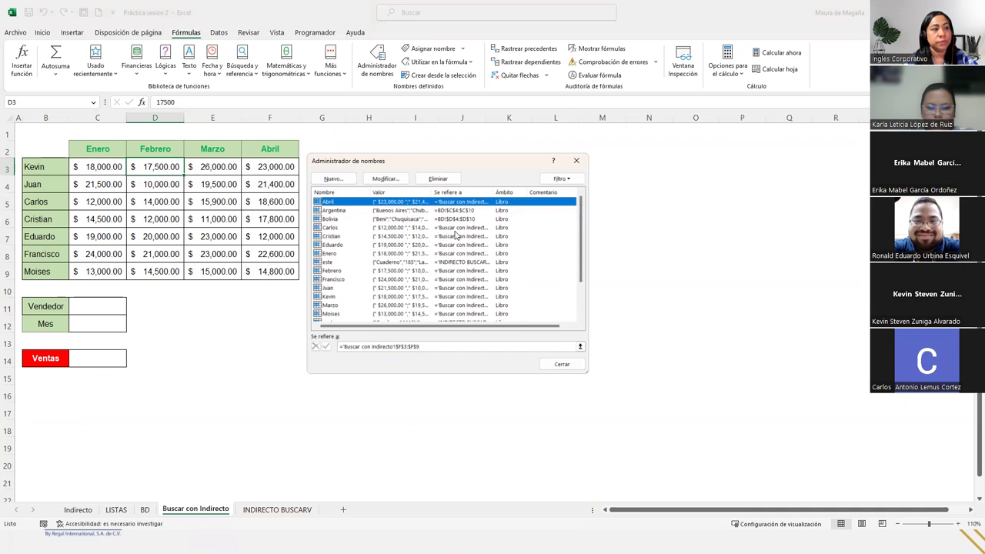
{"action": "mouse_move", "coordinate": [584, 235]}
{"action": "left_mouse_down"}
{"action": "mouse_move", "coordinate": [584, 290]}
{"action": "mouse_move", "coordinate": [587, 200]}
{"action": "left_mouse_up"}
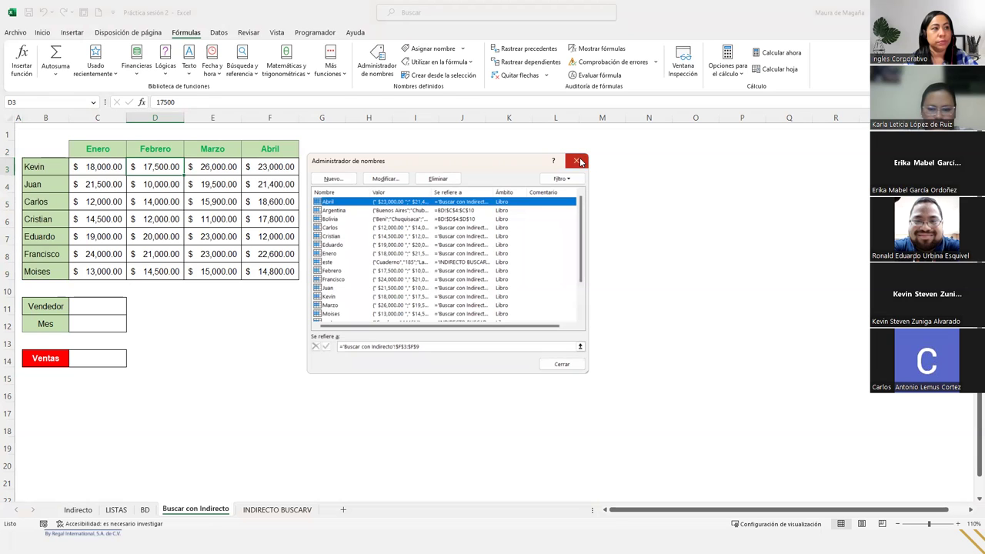
{"action": "scroll", "coordinate": [581, 226], "scroll_direction": "down", "scroll_amount": 2}
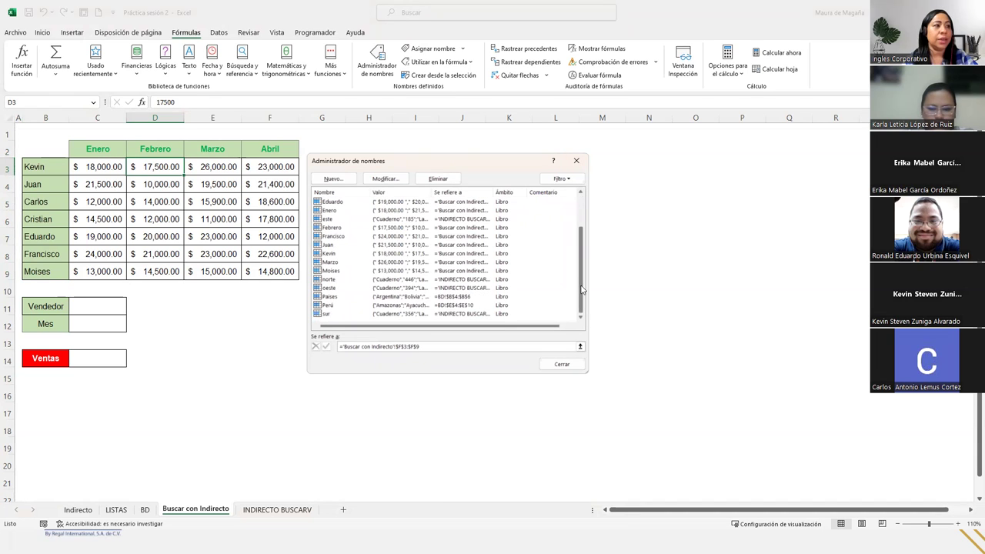
{"action": "left_click", "coordinate": [574, 159]}
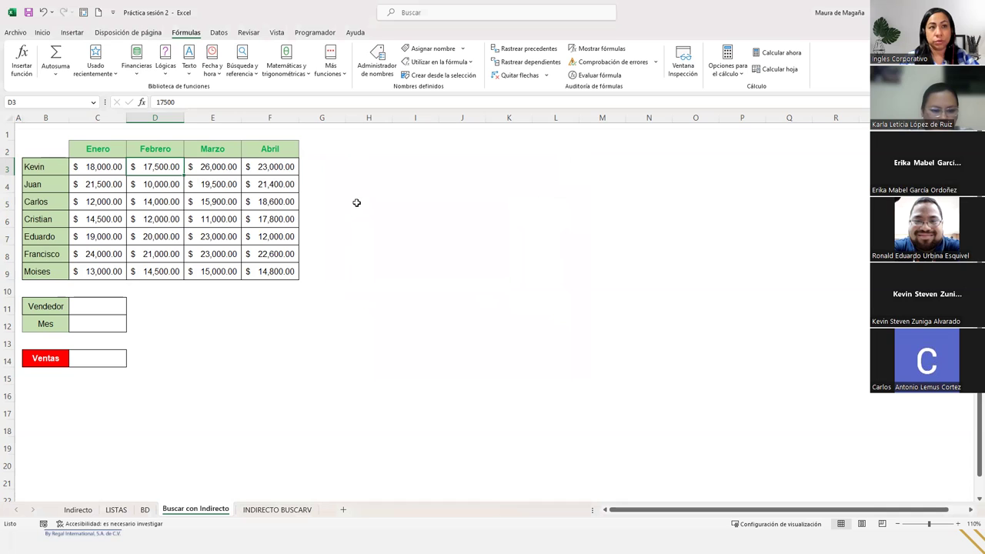
{"action": "left_click_drag", "start_coordinate": [57, 169], "coordinate": [54, 271]}
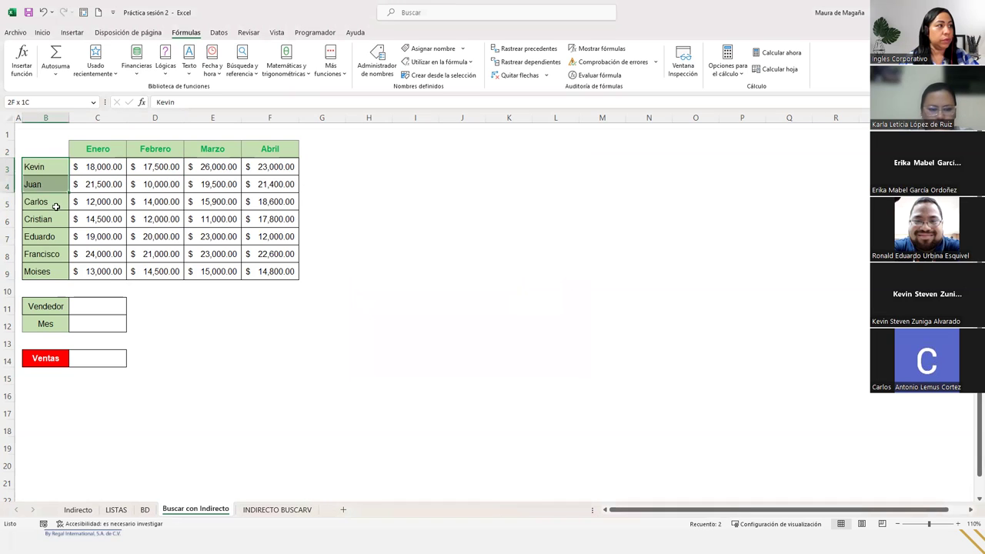
{"action": "left_click", "coordinate": [27, 104]}
{"action": "type", "text": "Vendedor"}
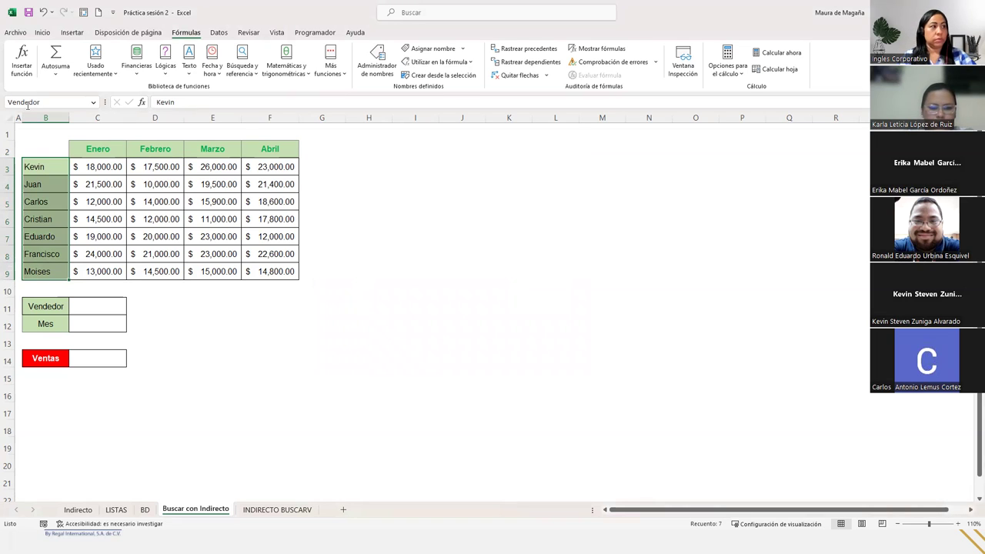
{"action": "left_click_drag", "start_coordinate": [110, 145], "coordinate": [276, 140]}
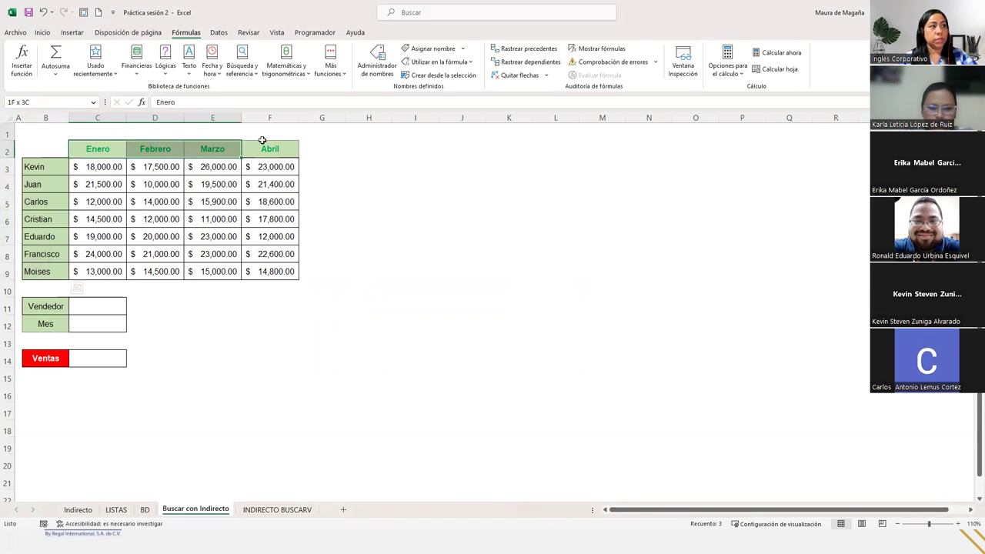
{"action": "type", "text": "Mes"}
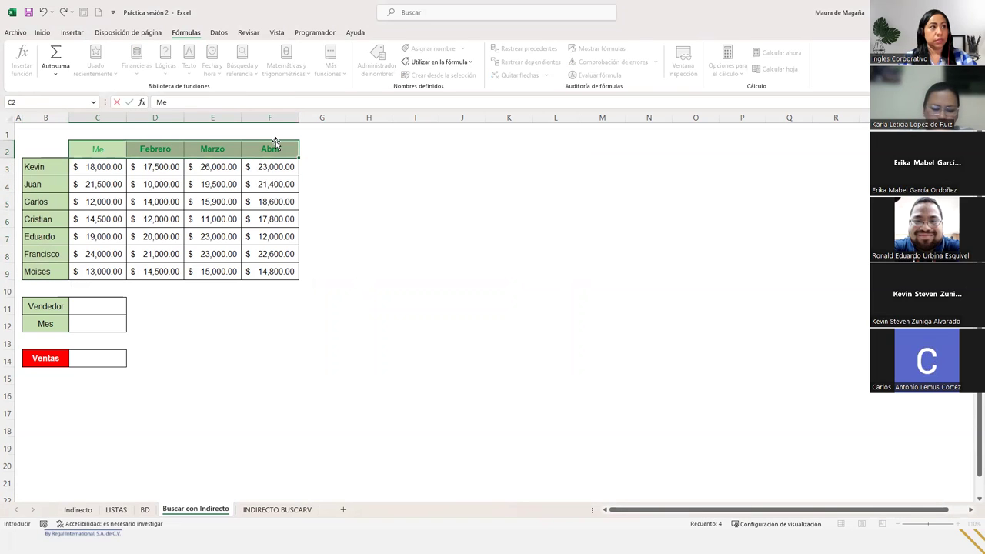
{"action": "key", "text": "Return"}
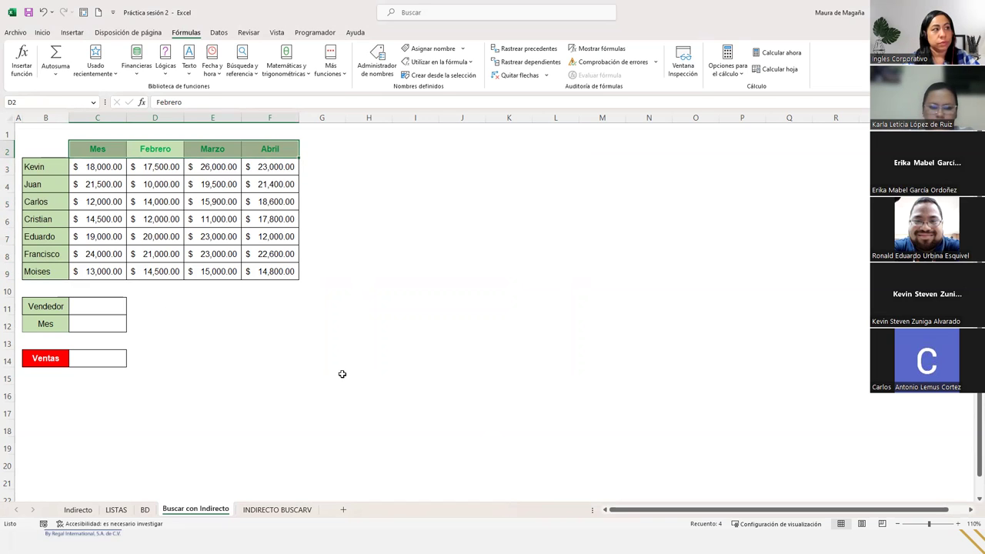
{"action": "left_click", "coordinate": [110, 306]}
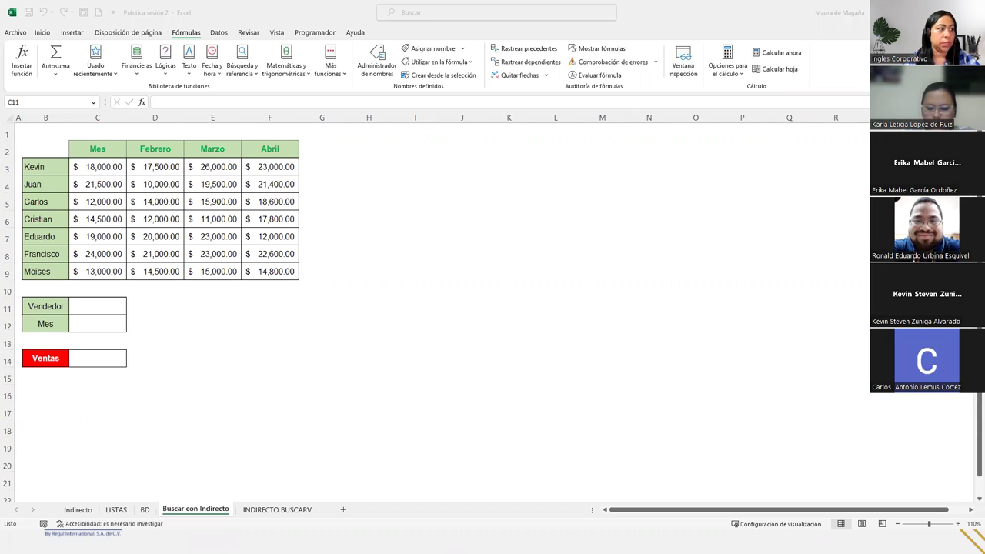
{"action": "left_click", "coordinate": [72, 305]}
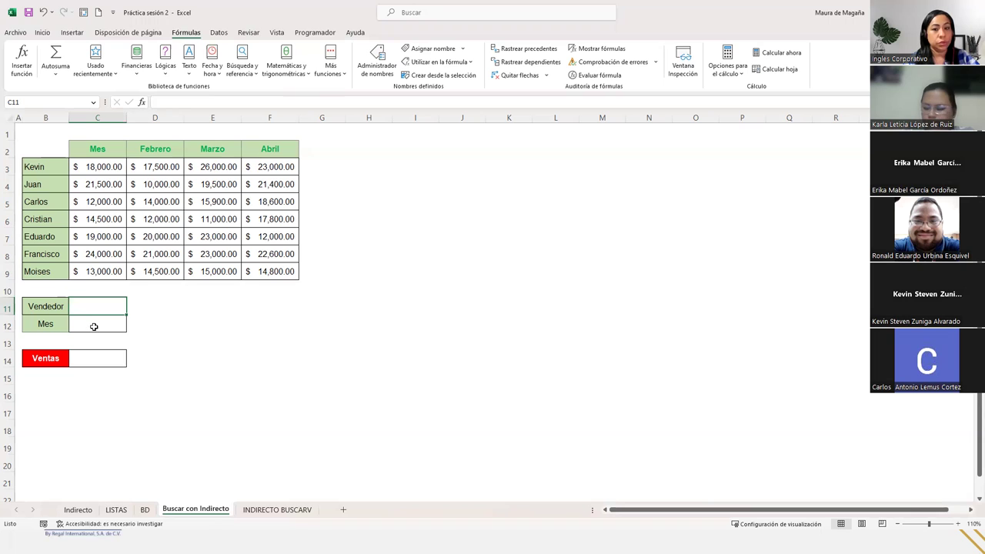
{"action": "left_click", "coordinate": [73, 359]}
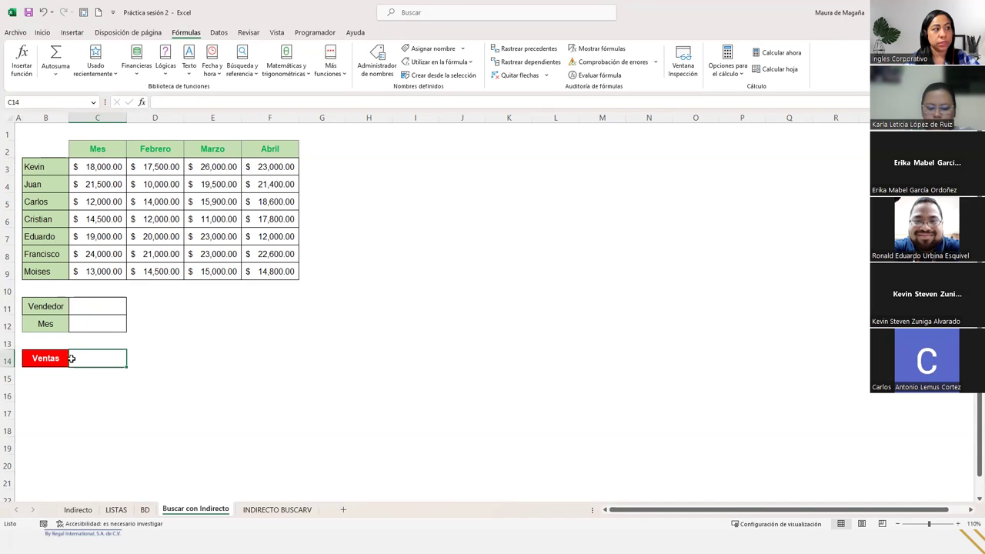
{"action": "left_click", "coordinate": [99, 302]}
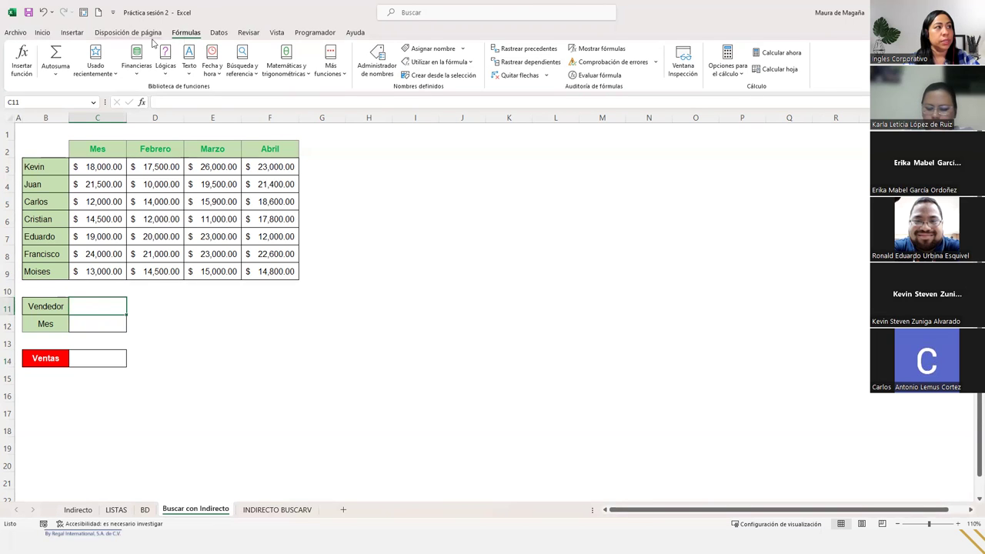
Add a List validation to C11 sourced from the vendedor named range, then check its seller dropdown
{"action": "left_click", "coordinate": [221, 34]}
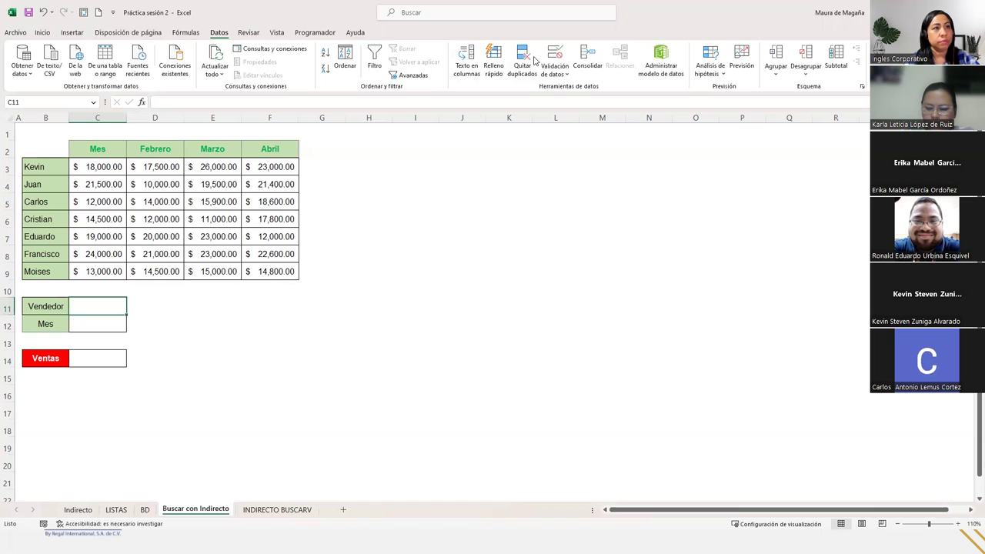
{"action": "left_click", "coordinate": [554, 54]}
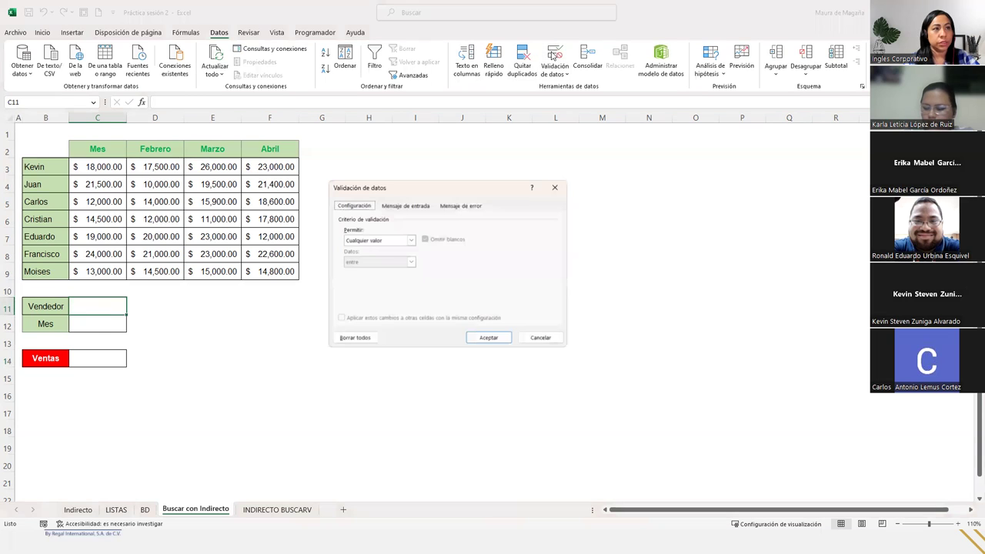
{"action": "left_click", "coordinate": [381, 240]}
{"action": "left_click", "coordinate": [377, 271]}
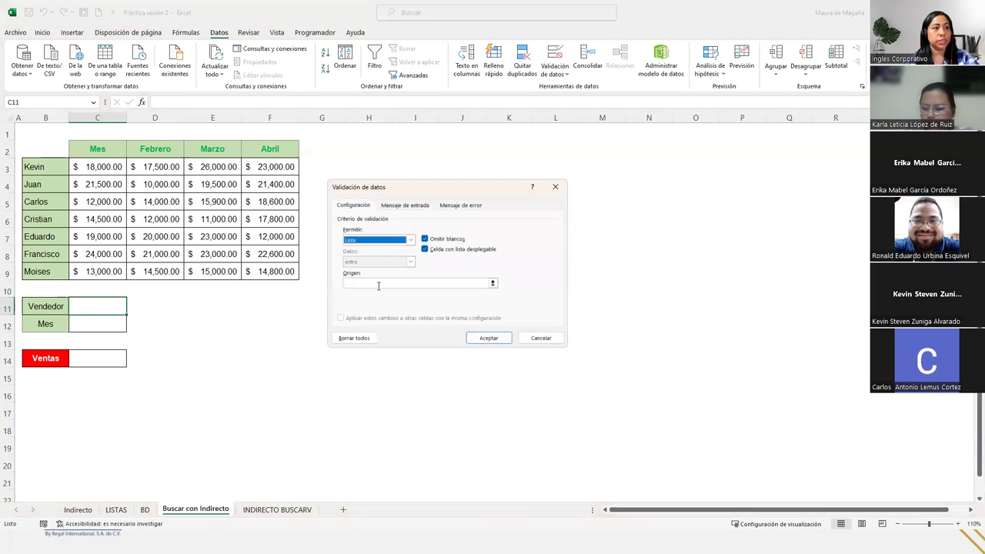
{"action": "left_click", "coordinate": [377, 284]}
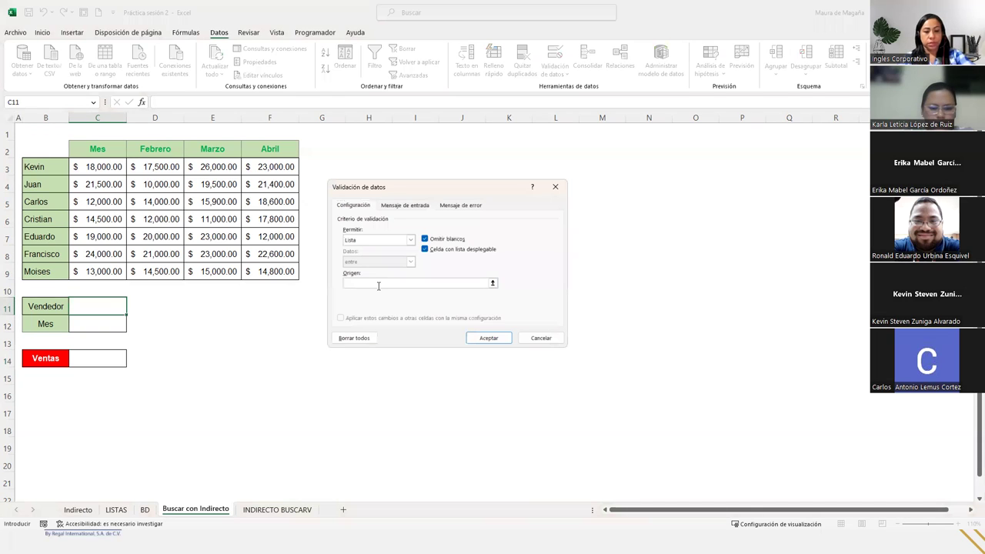
{"action": "type", "text": "=vende"}
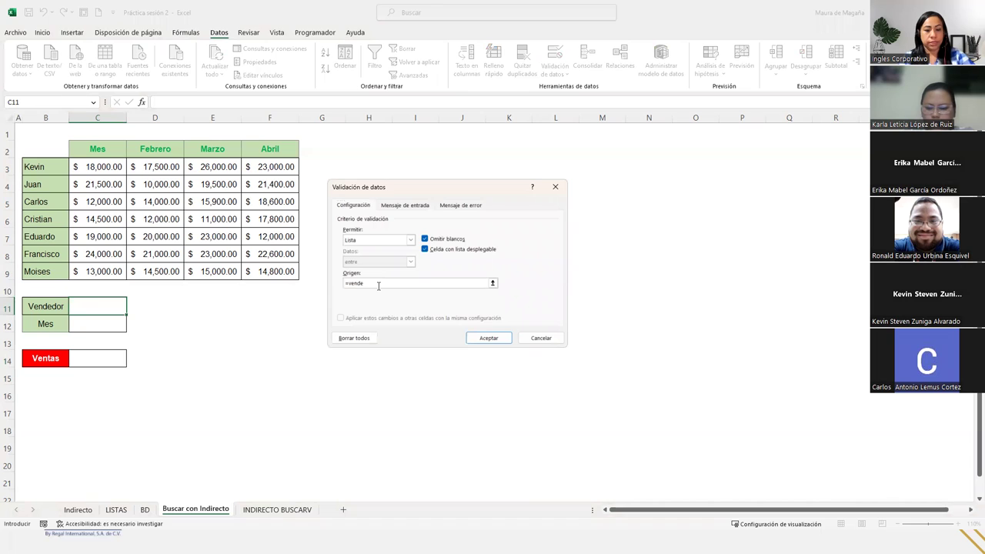
{"action": "type", "text": "rr"}
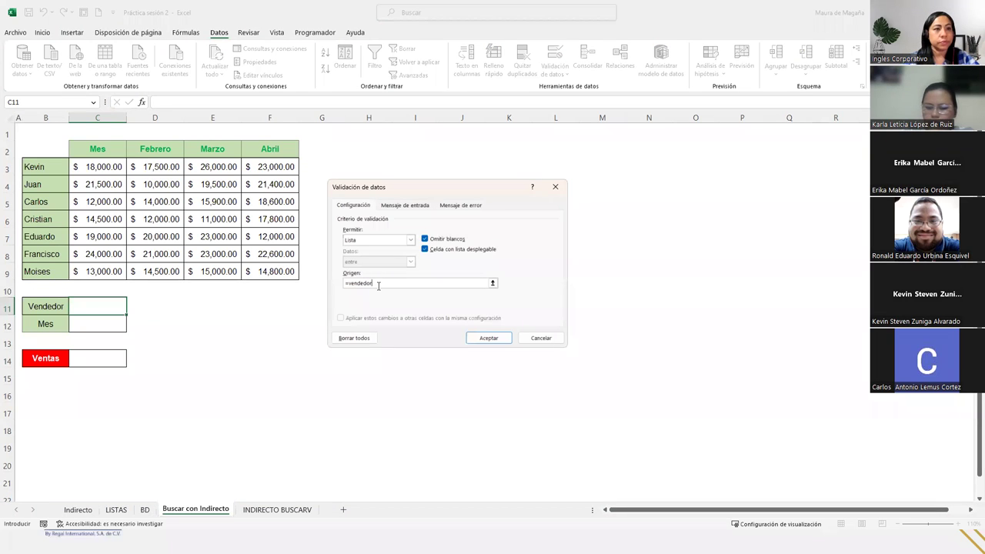
{"action": "key", "text": "Return"}
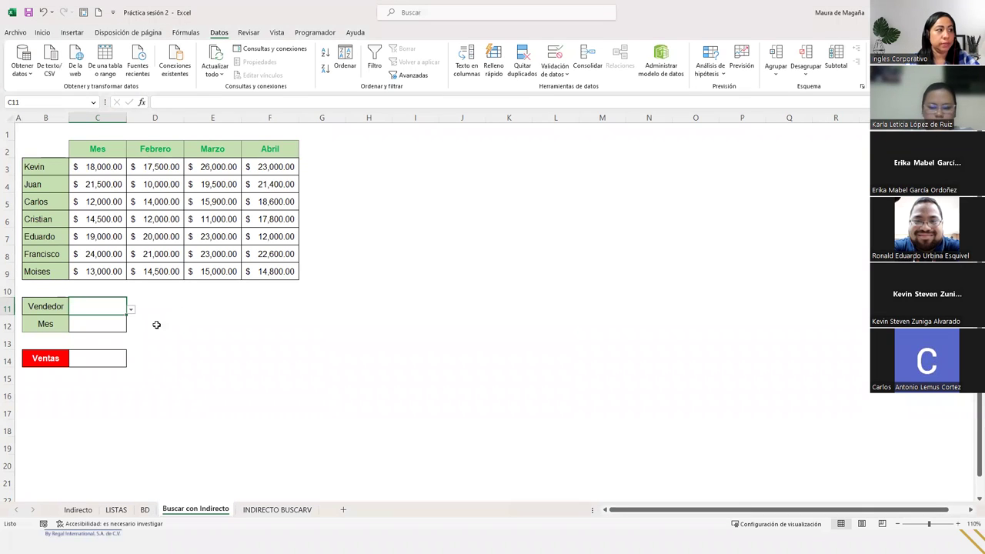
{"action": "left_click", "coordinate": [131, 309]}
{"action": "left_click", "coordinate": [131, 309]}
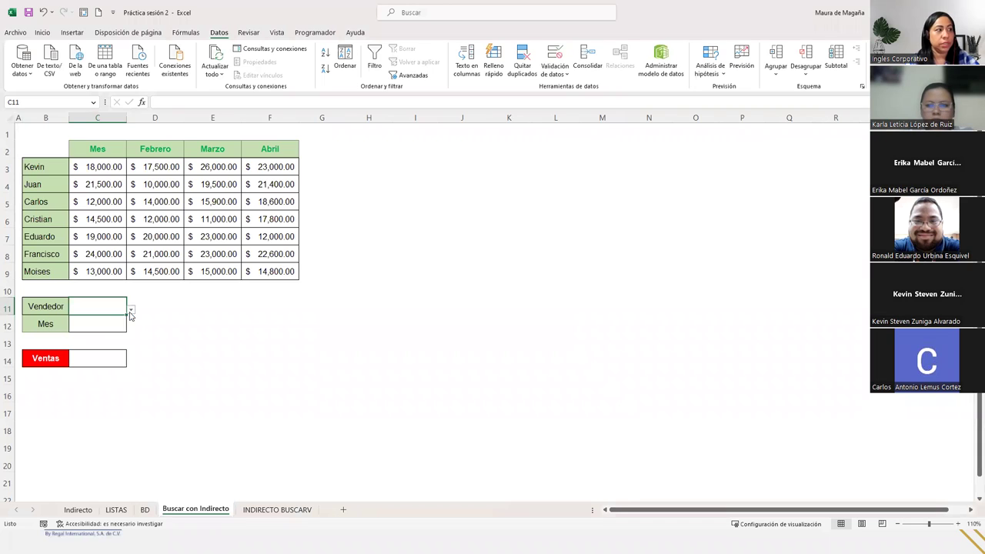
Zoom the sheet view in to 160%
{"action": "left_click", "coordinate": [967, 525]}
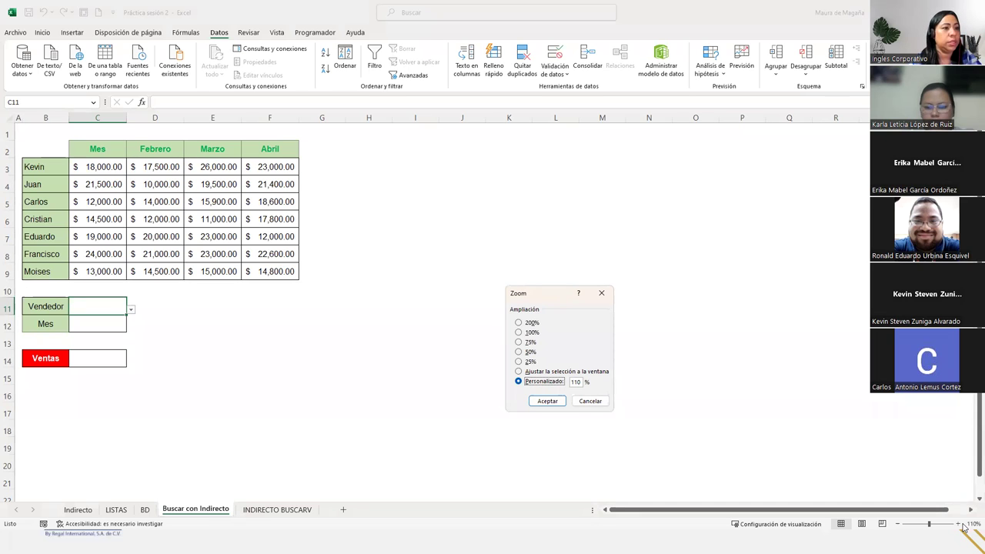
{"action": "left_click", "coordinate": [590, 401]}
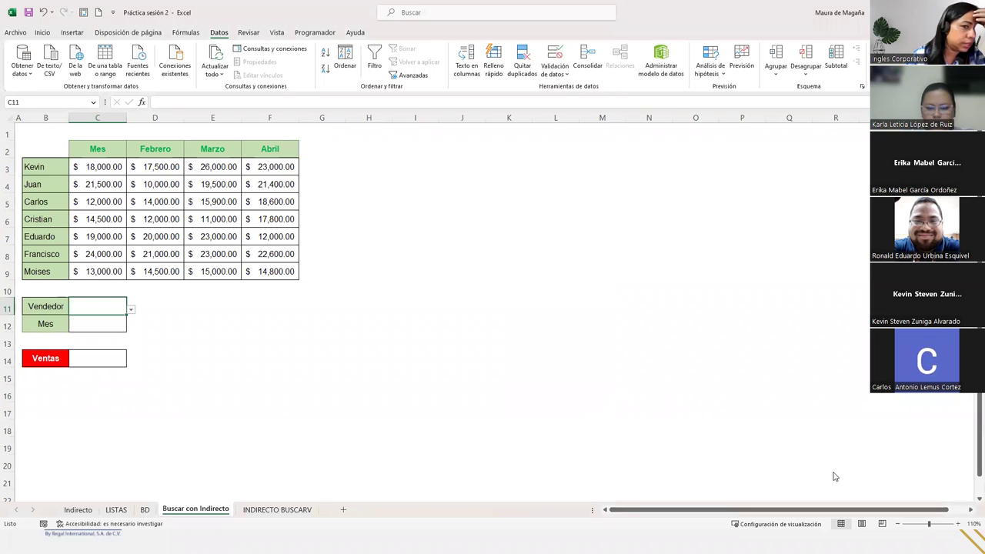
{"action": "left_click", "coordinate": [960, 524]}
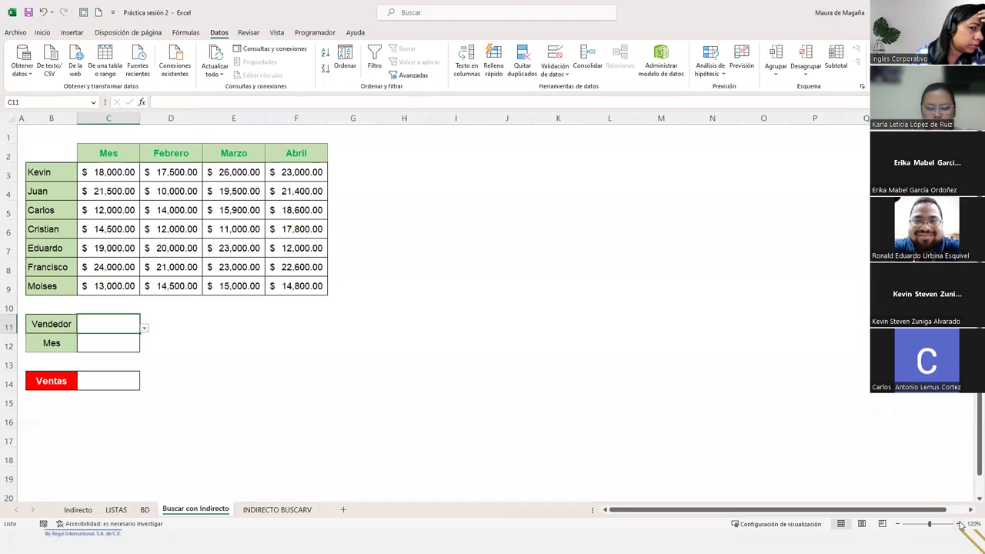
{"action": "left_click", "coordinate": [960, 524]}
{"action": "left_click", "coordinate": [959, 524]}
{"action": "left_click", "coordinate": [960, 524]}
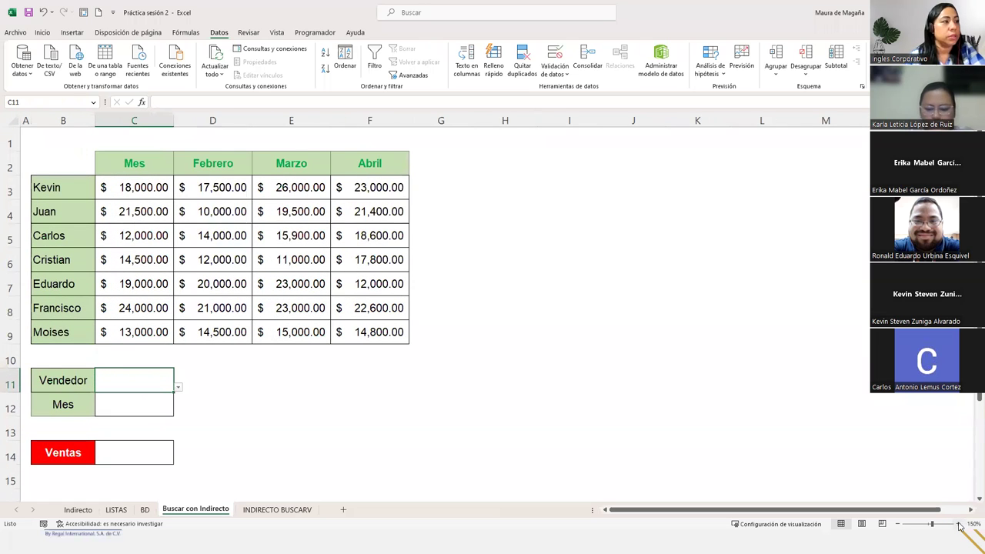
{"action": "left_click", "coordinate": [960, 524]}
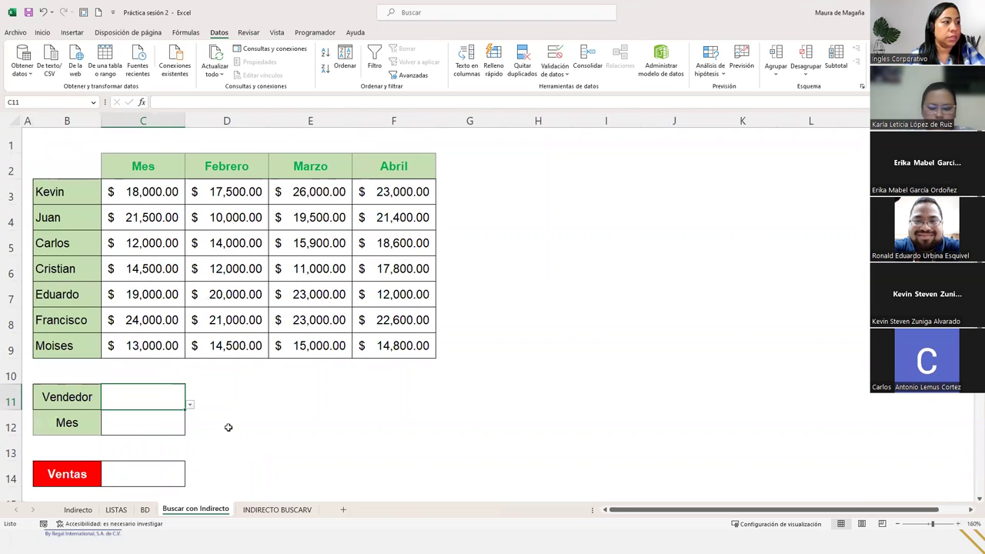
Choose Carlos from C11's seller dropdown and move to the month cell C12
{"action": "left_click", "coordinate": [190, 404]}
{"action": "left_click", "coordinate": [140, 436]}
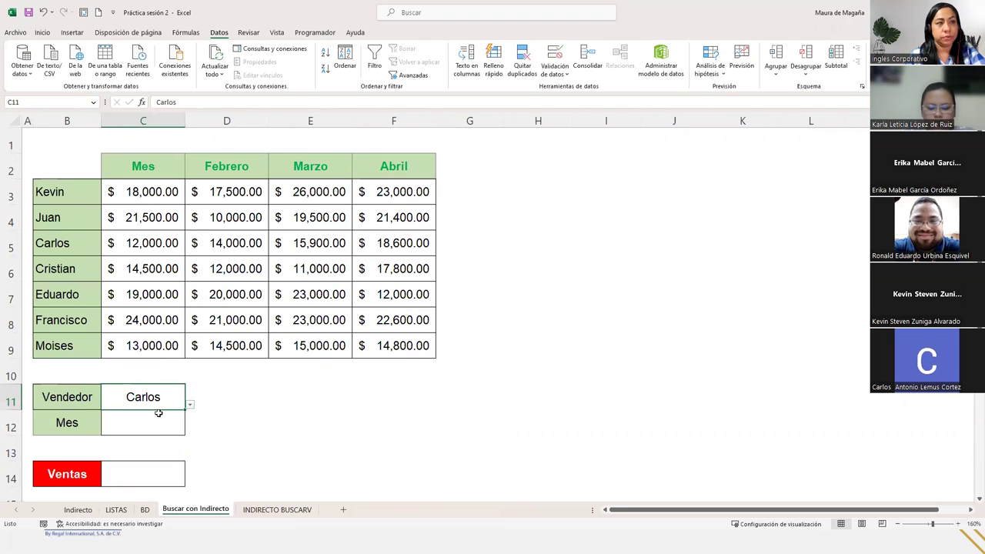
{"action": "left_click", "coordinate": [159, 413]}
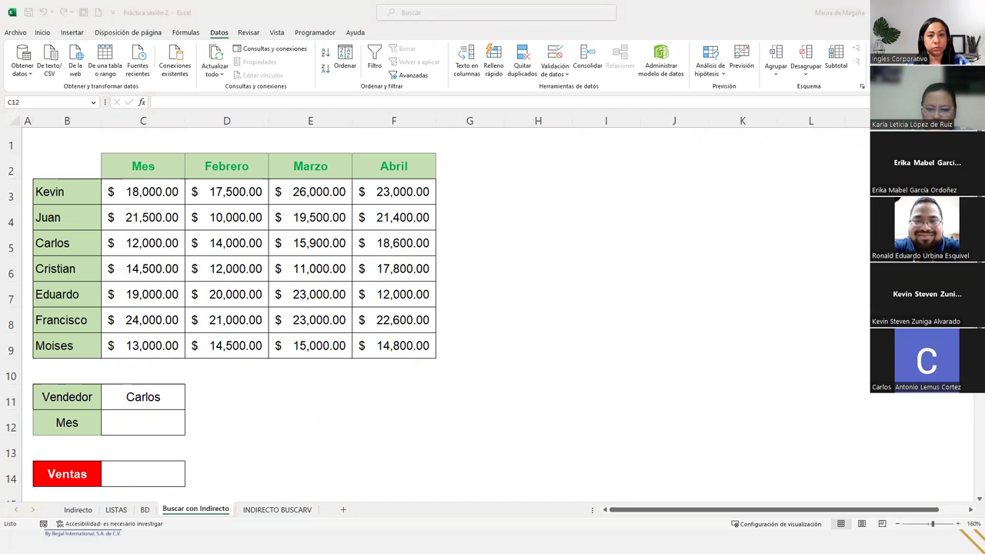
{"action": "key", "text": "alt+Tab"}
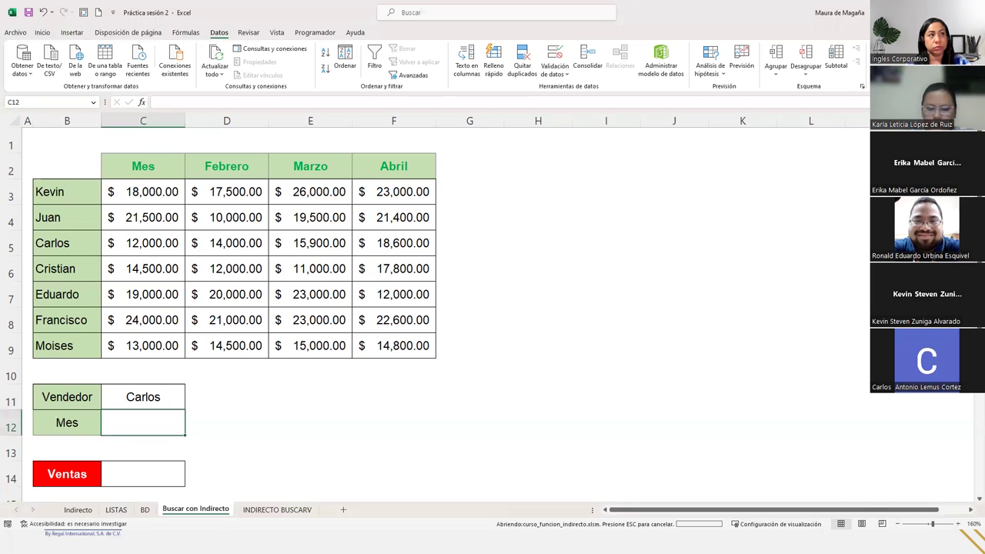
{"action": "key", "text": "alt+Tab"}
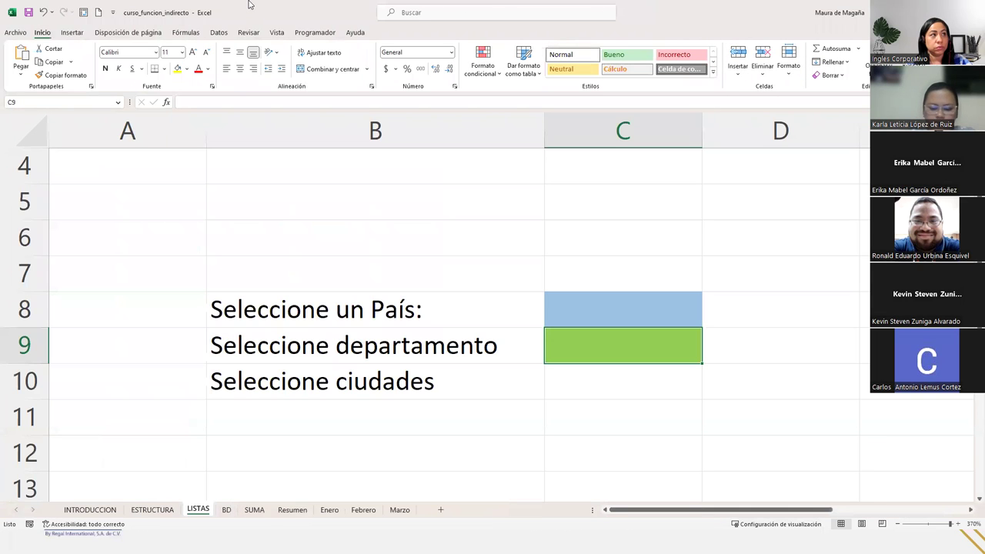
{"action": "double_click", "coordinate": [248, 5]}
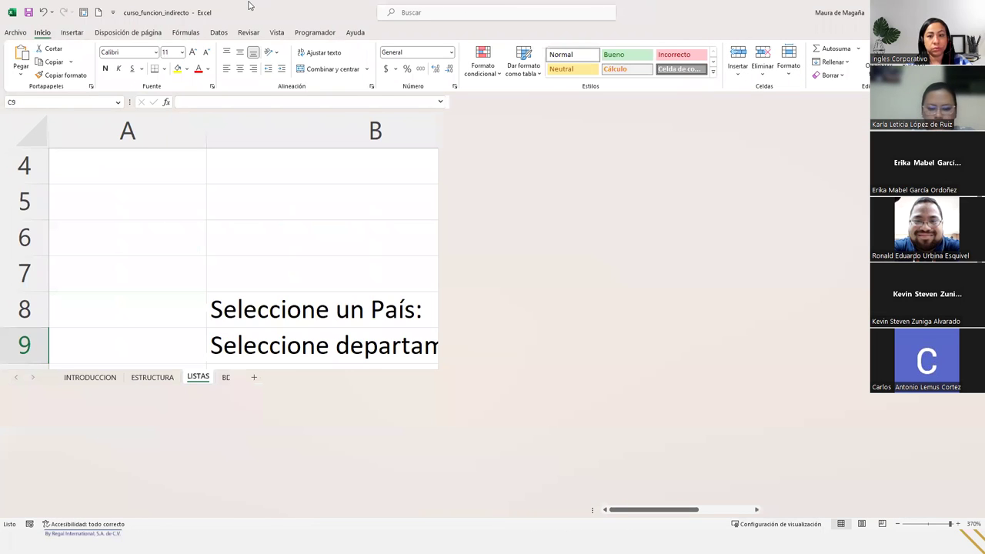
{"action": "left_click_drag", "start_coordinate": [249, 6], "coordinate": [984, 5]}
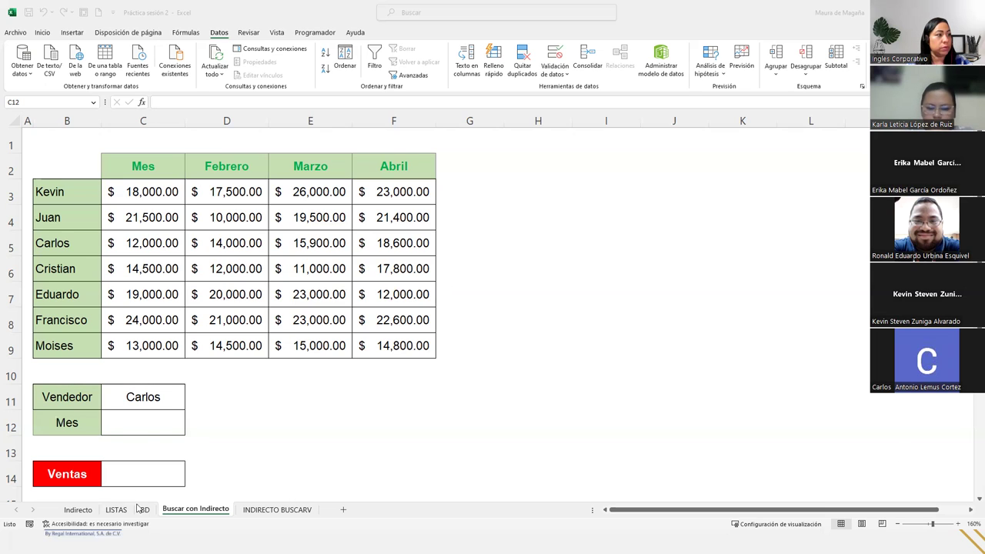
{"action": "double_click", "coordinate": [150, 421]}
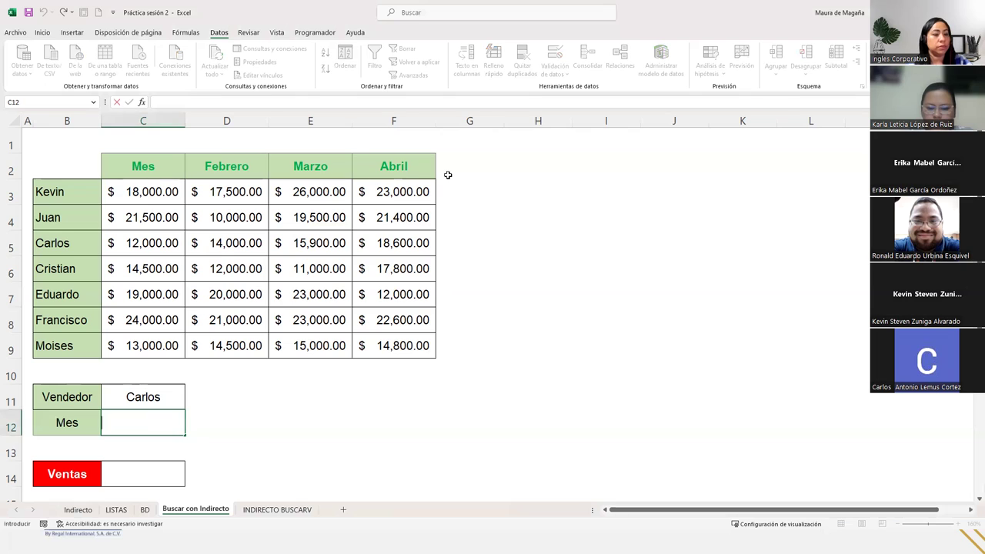
{"action": "key", "text": "Escape"}
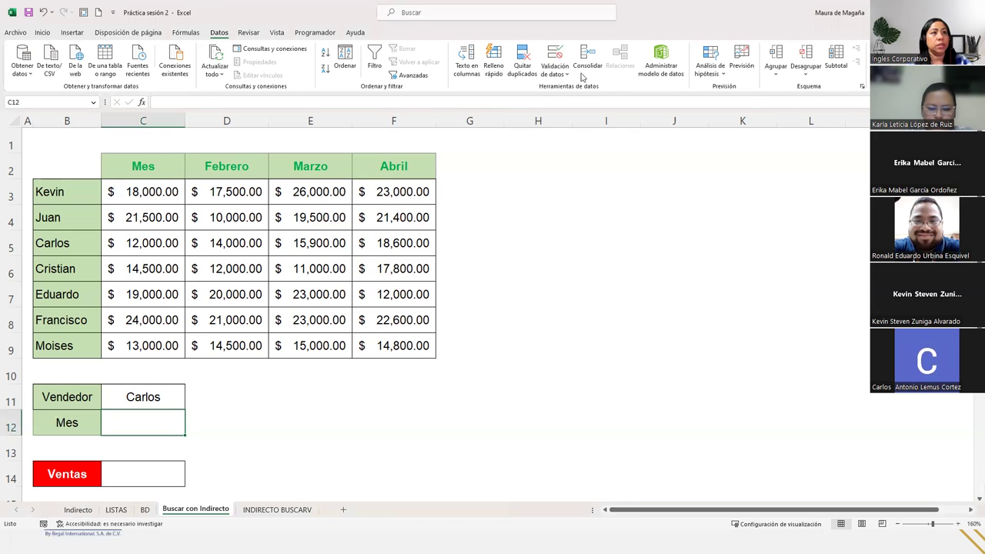
{"action": "left_click", "coordinate": [559, 53]}
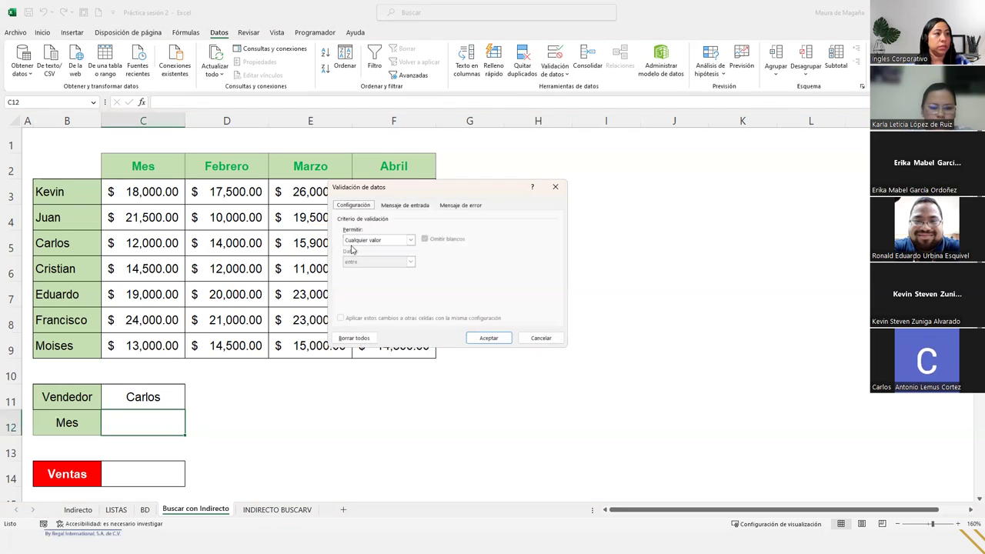
{"action": "left_click", "coordinate": [391, 241]}
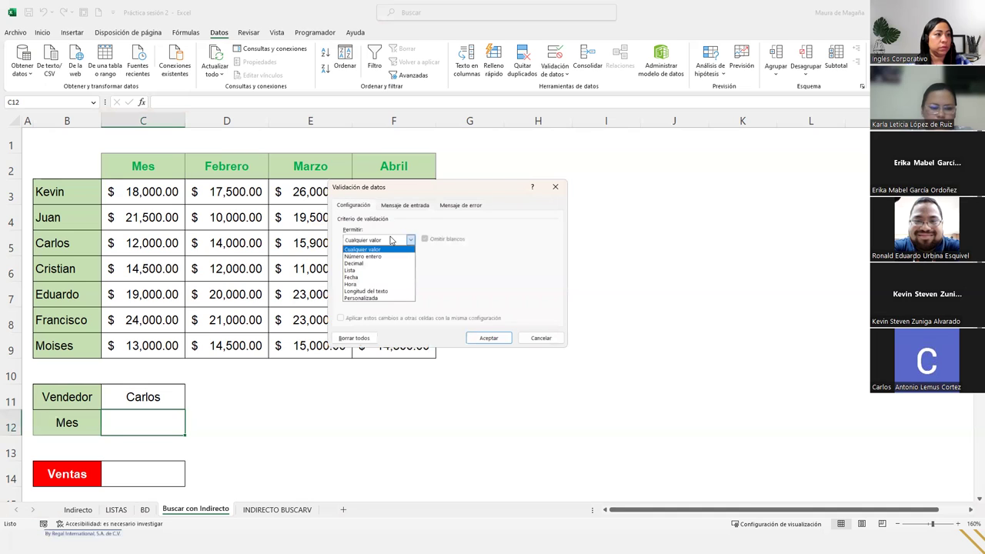
{"action": "left_click", "coordinate": [376, 271]}
{"action": "left_click", "coordinate": [374, 282]}
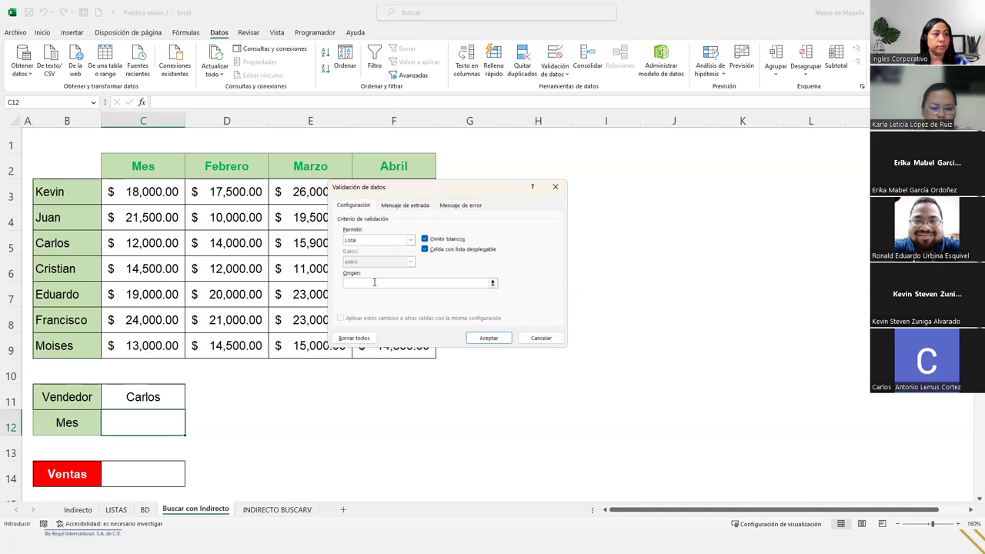
{"action": "type", "text": "=mes"}
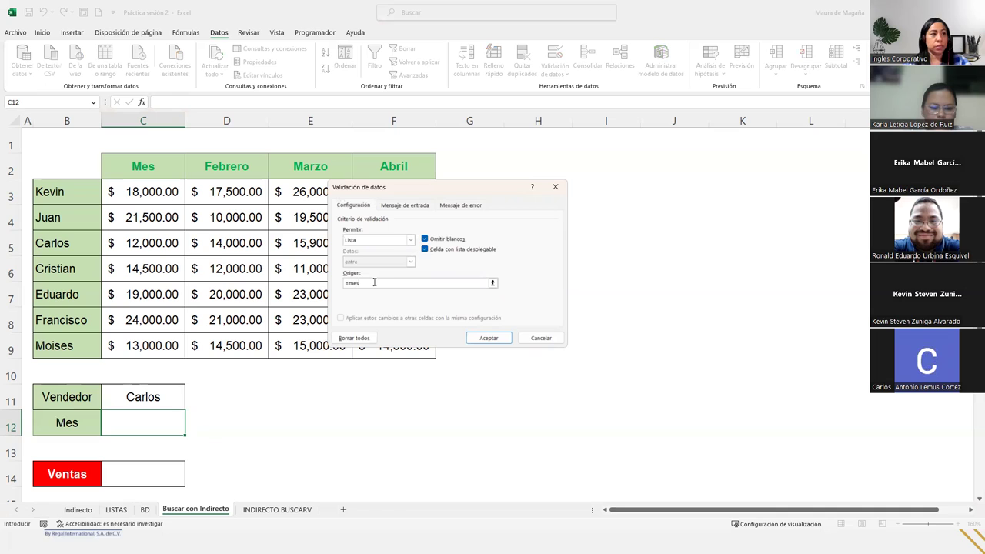
{"action": "key", "text": "Return"}
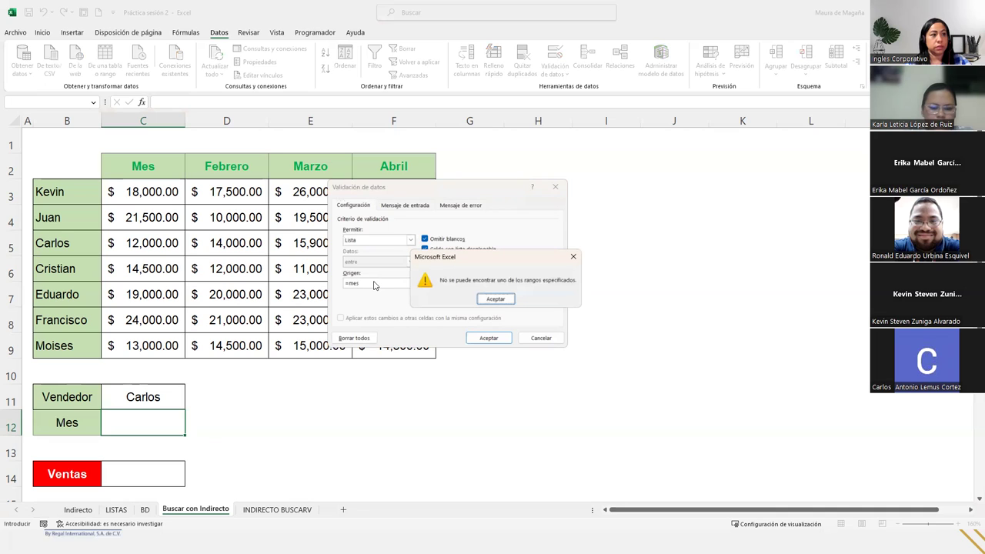
{"action": "key", "text": "Return"}
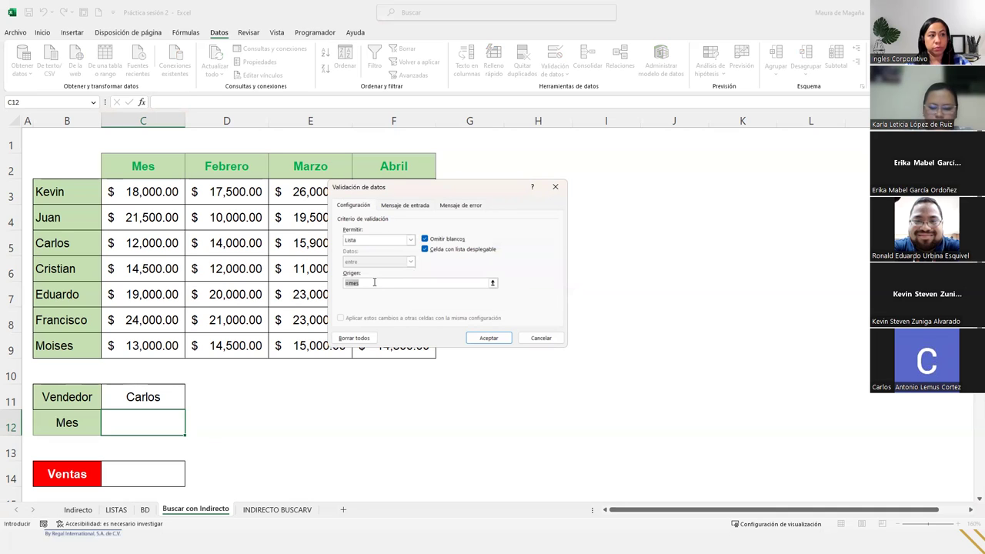
{"action": "type", "text": "es"}
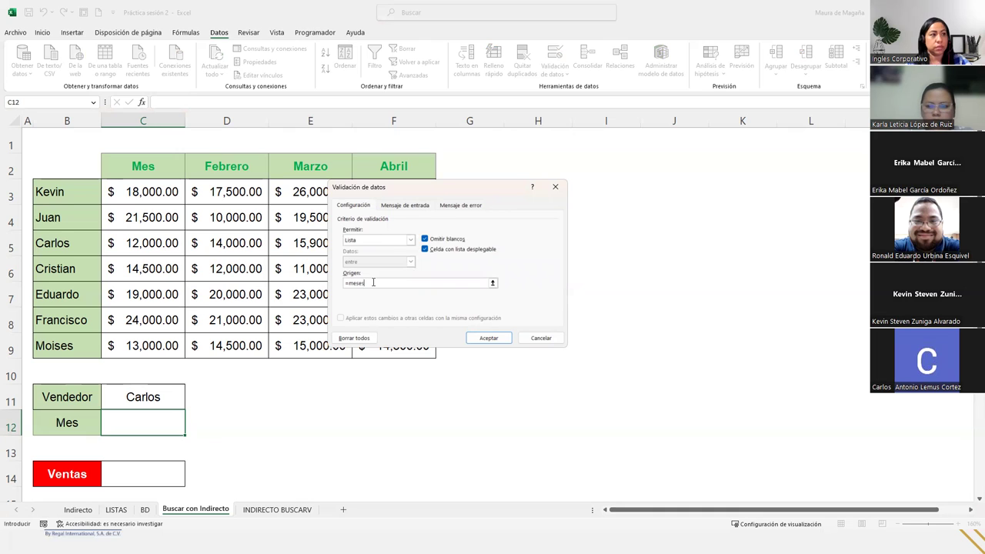
{"action": "key", "text": "Return"}
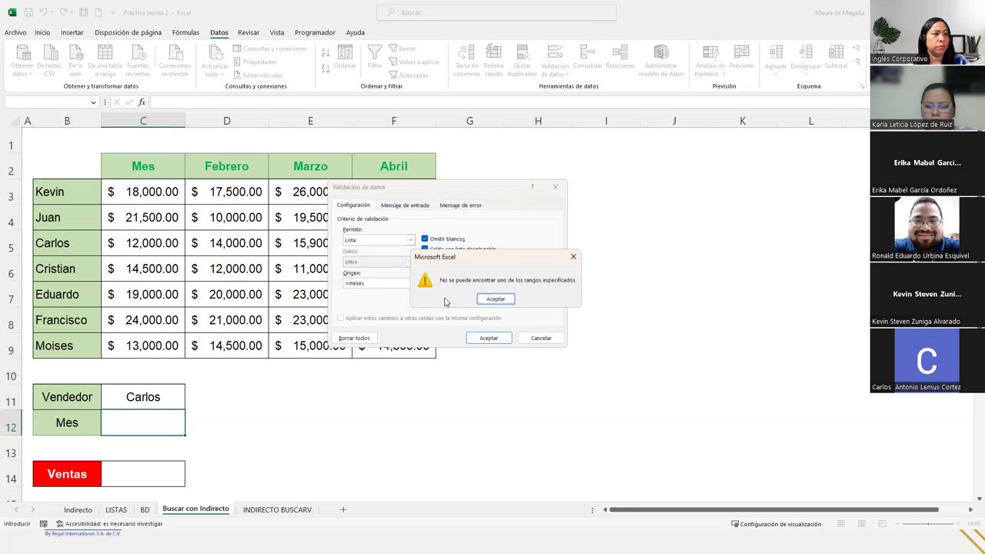
{"action": "left_click", "coordinate": [493, 298]}
{"action": "key", "text": "Escape"}
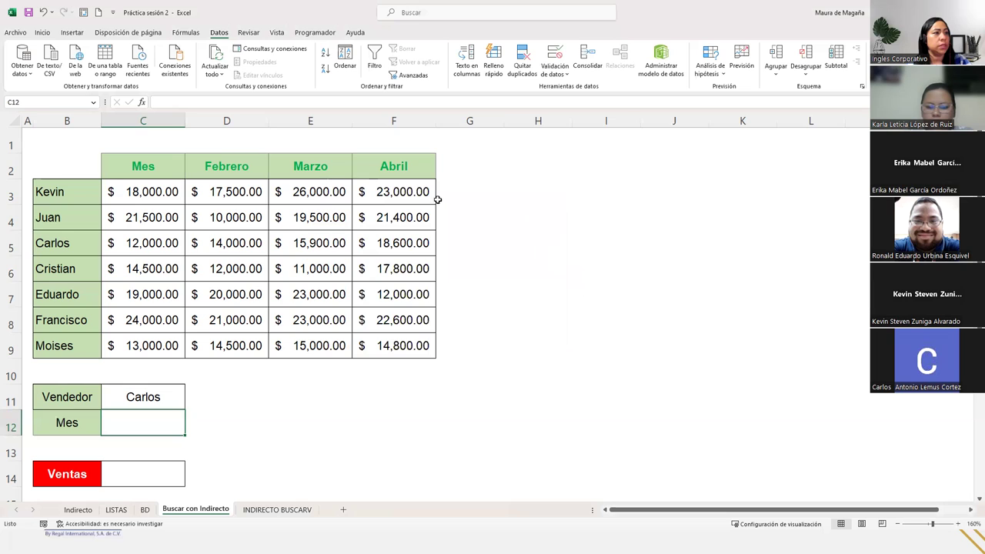
Change the first month header in C2 back to Enero
{"action": "left_click_drag", "start_coordinate": [164, 169], "coordinate": [413, 163]}
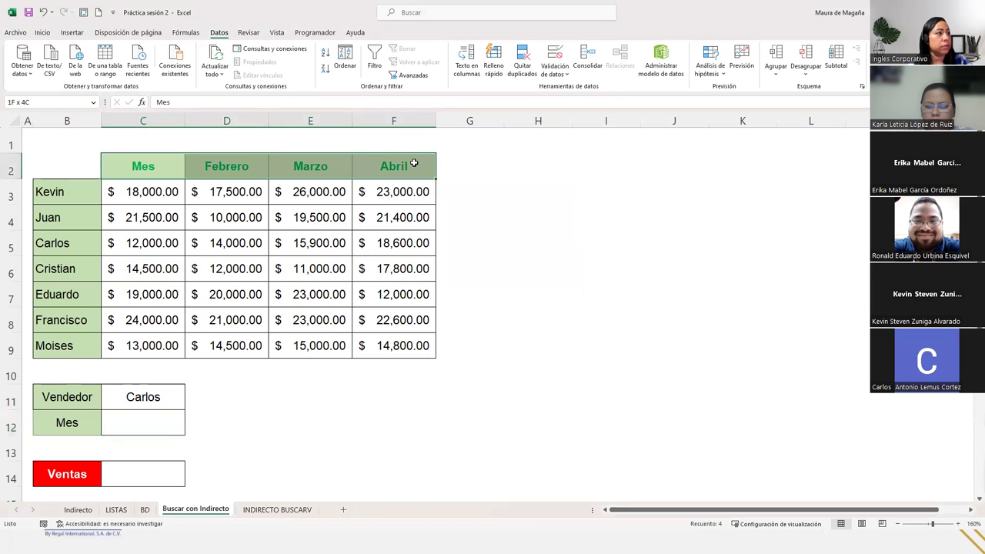
{"action": "left_click", "coordinate": [160, 159]}
{"action": "type", "text": "Ene"}
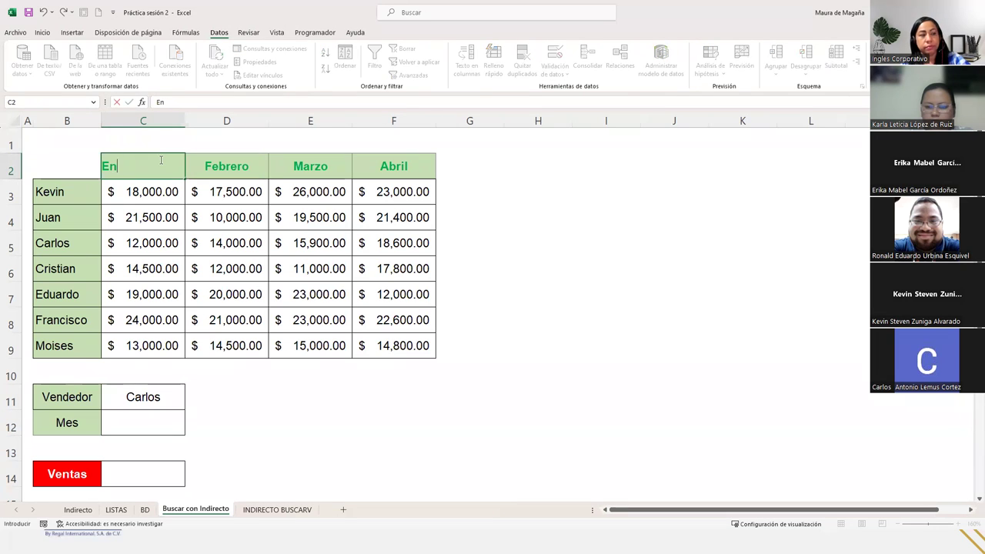
{"action": "type", "text": "ro"}
{"action": "key", "text": "Return"}
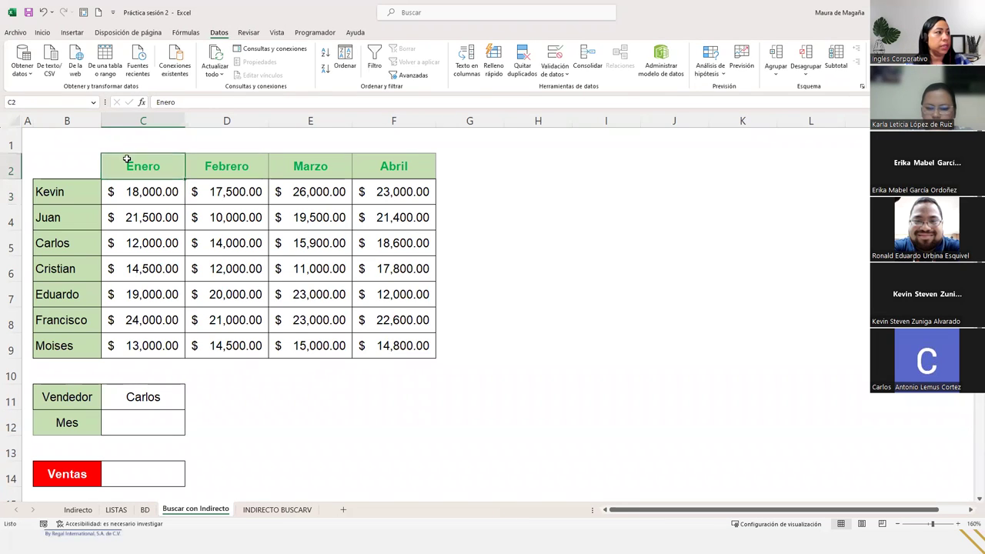
Name the month headers C2:F2 as the range Mes, then select C12
{"action": "left_click_drag", "start_coordinate": [116, 167], "coordinate": [380, 167]}
{"action": "left_click", "coordinate": [73, 102]}
{"action": "type", "text": "Mes"}
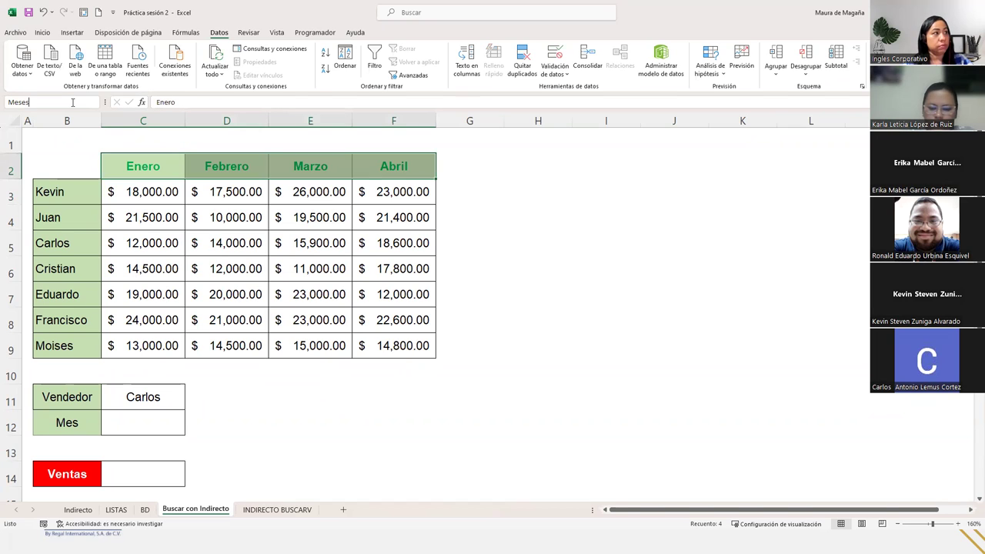
{"action": "key", "text": "Return"}
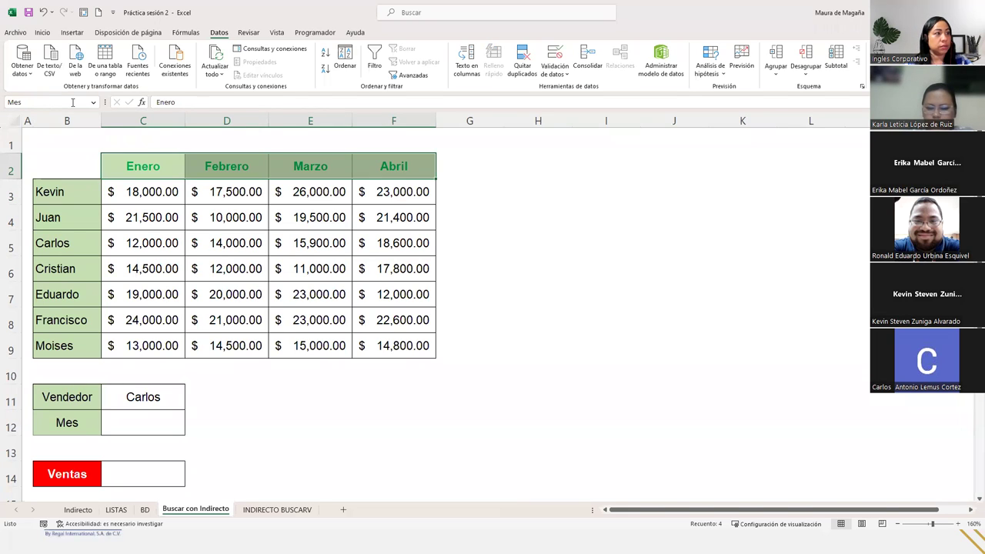
{"action": "left_click", "coordinate": [160, 425]}
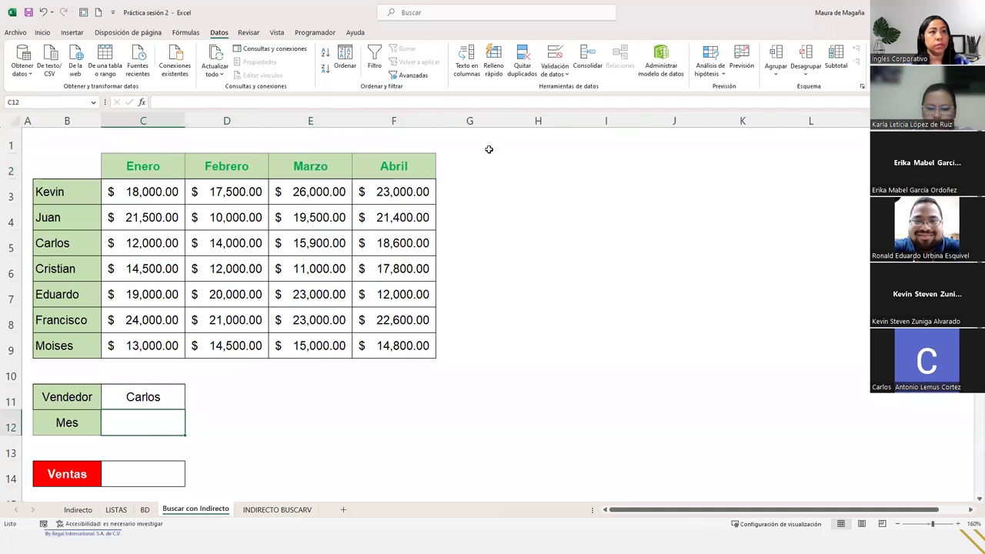
Give C12 a List validation with source =Mes
{"action": "left_click", "coordinate": [567, 53]}
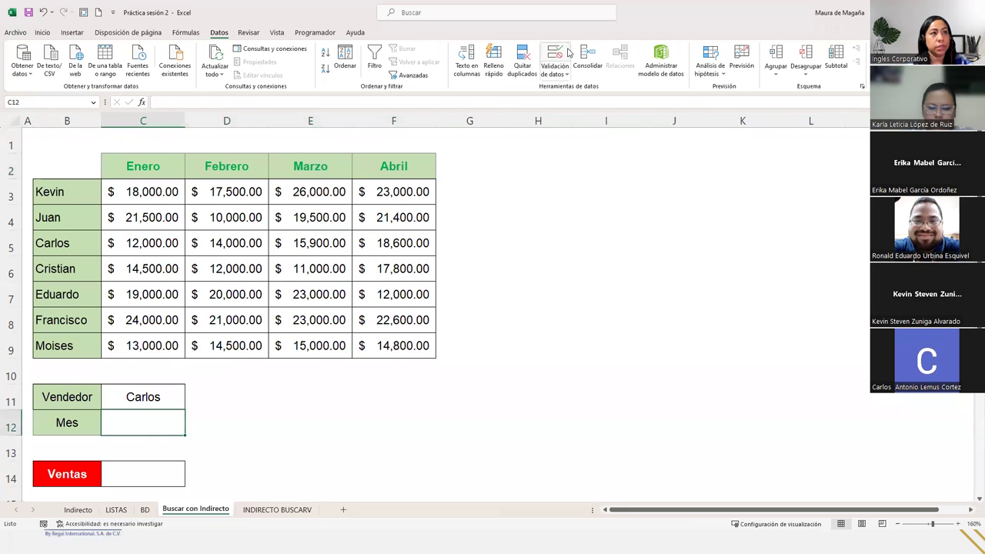
{"action": "left_click", "coordinate": [369, 240]}
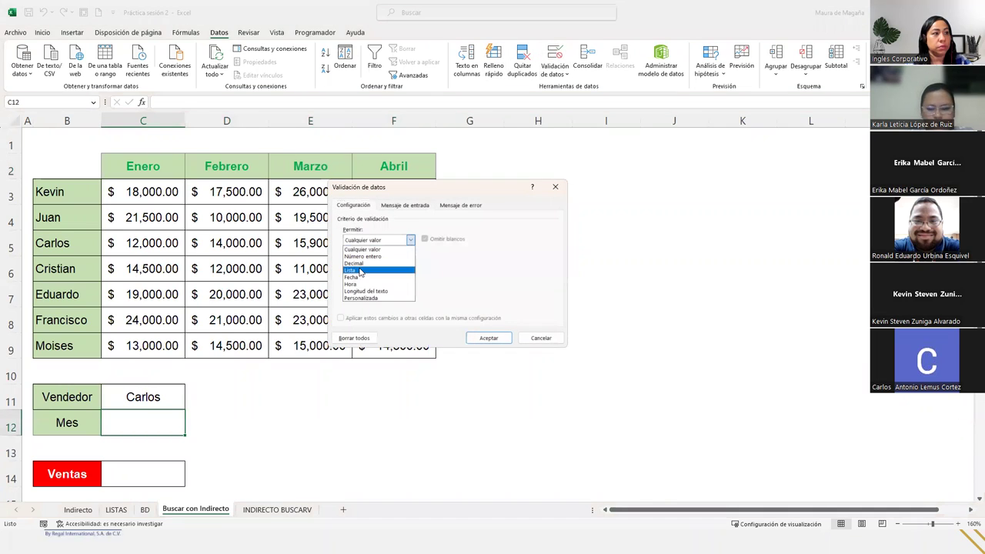
{"action": "left_click", "coordinate": [350, 270]}
{"action": "left_click", "coordinate": [360, 284]}
{"action": "type", "text": "=m"}
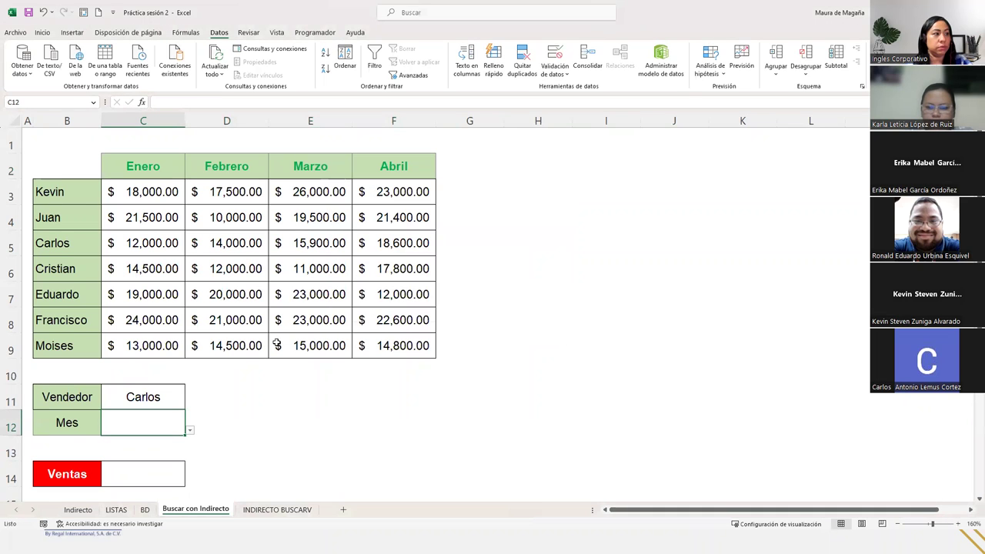
{"action": "left_click_drag", "start_coordinate": [187, 440], "coordinate": [187, 435]}
Pick Febrero from C12's month dropdown and move to the Ventas cell C14
{"action": "left_click", "coordinate": [150, 419]}
{"action": "left_click", "coordinate": [188, 430]}
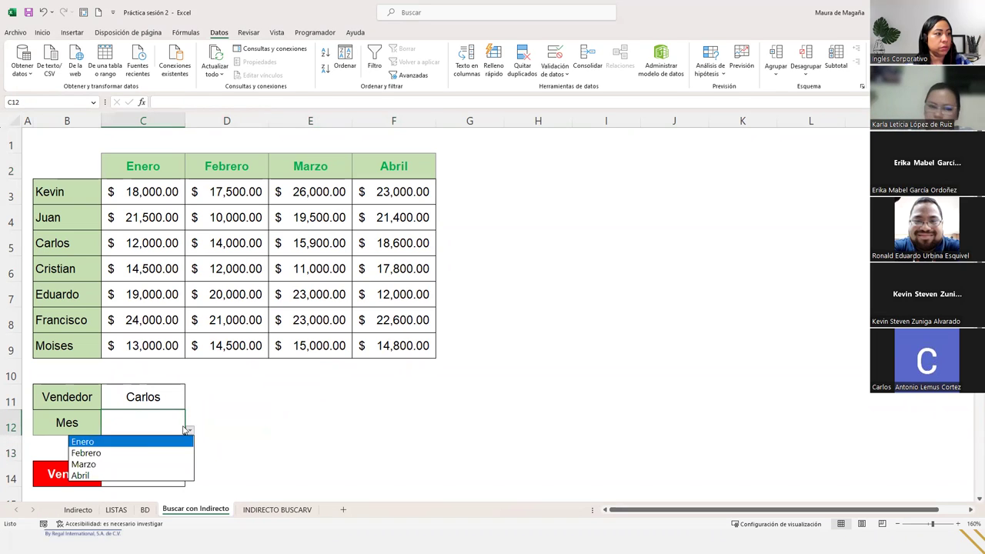
{"action": "left_click", "coordinate": [138, 453]}
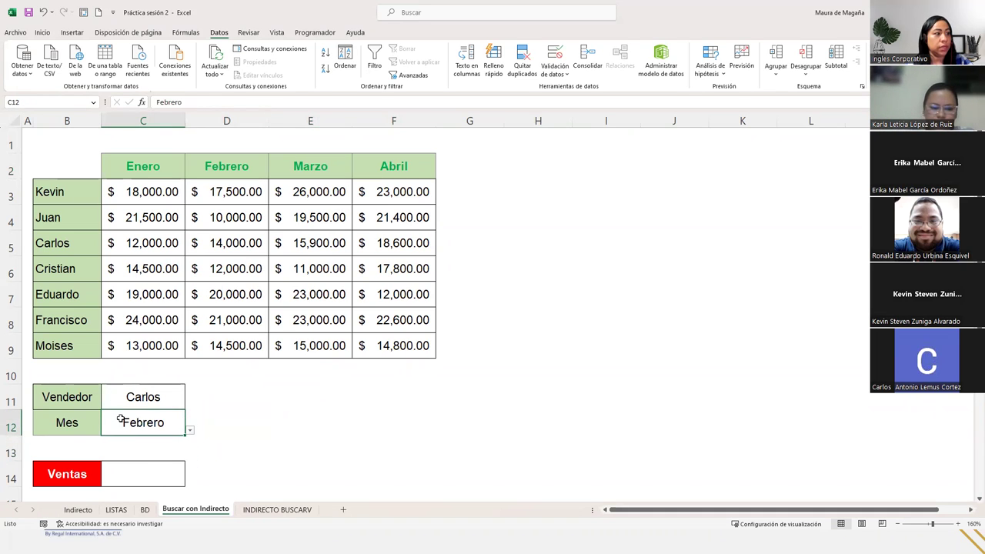
{"action": "left_click", "coordinate": [179, 473]}
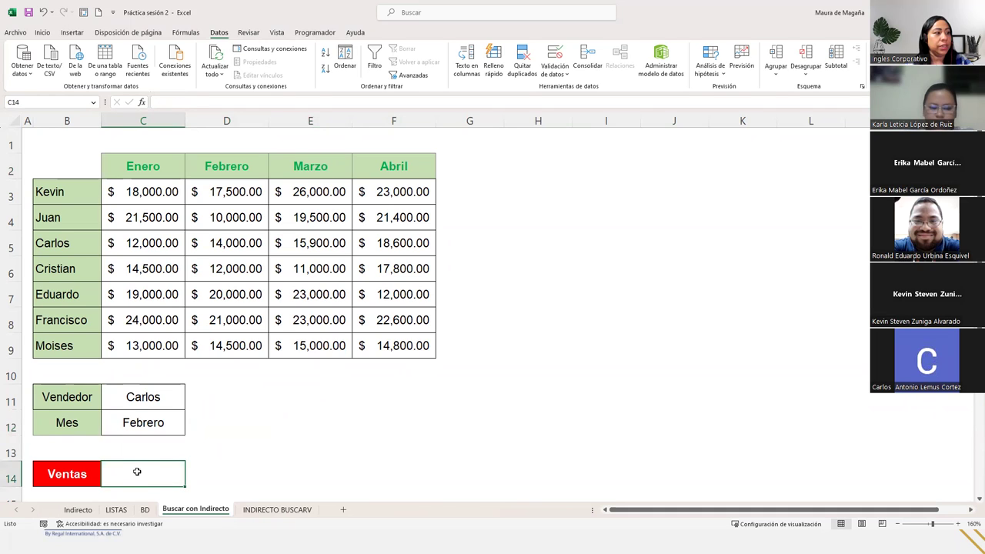
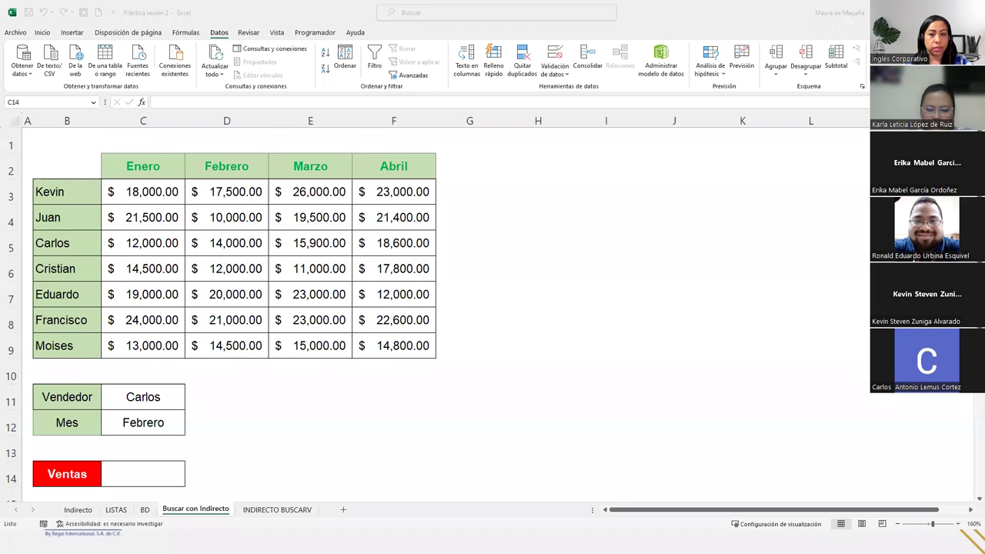
Enter =INDIRECTO(C11) INDIRECTO(C12) in C14 to get Carlos's Febrero sales of $14,000.00
{"action": "left_click", "coordinate": [154, 464]}
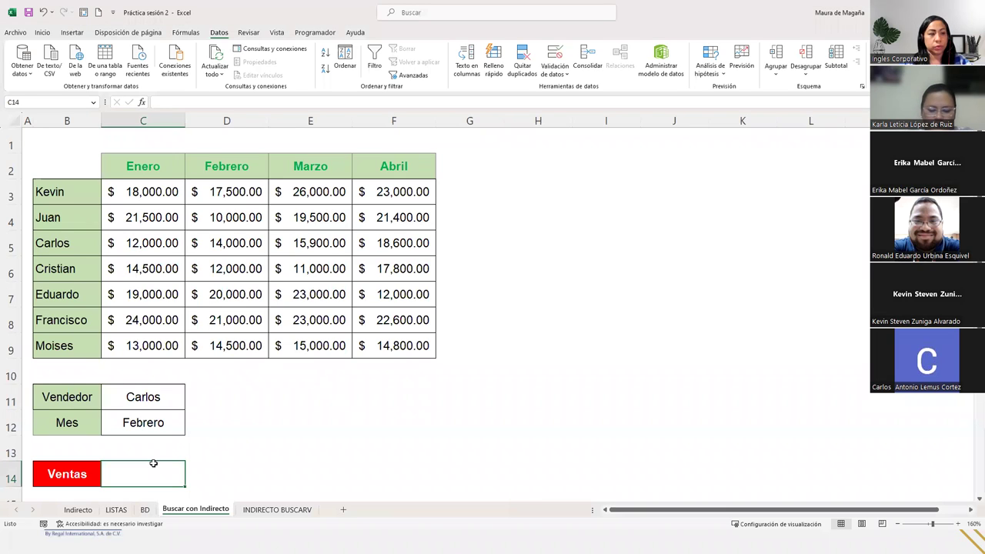
{"action": "double_click", "coordinate": [153, 462]}
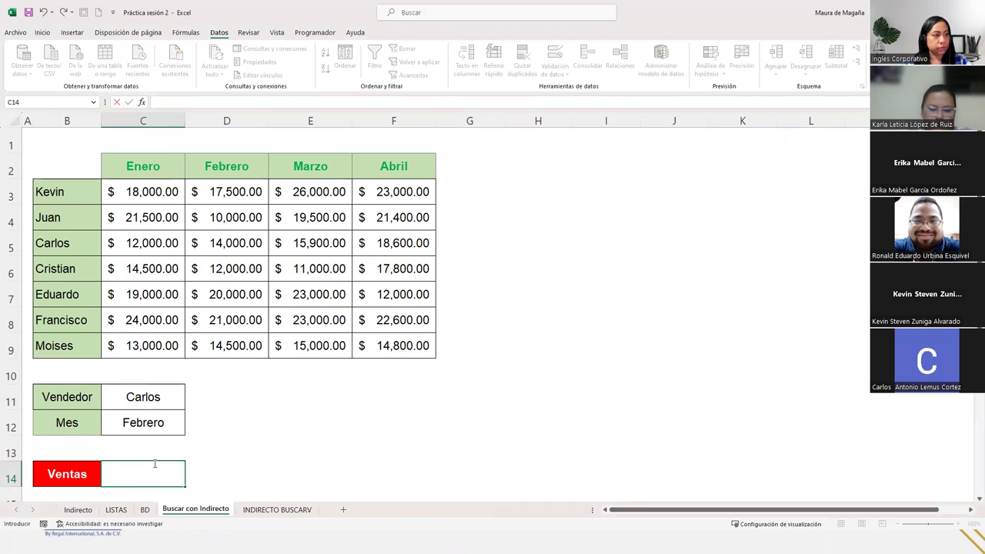
{"action": "type", "text": "="}
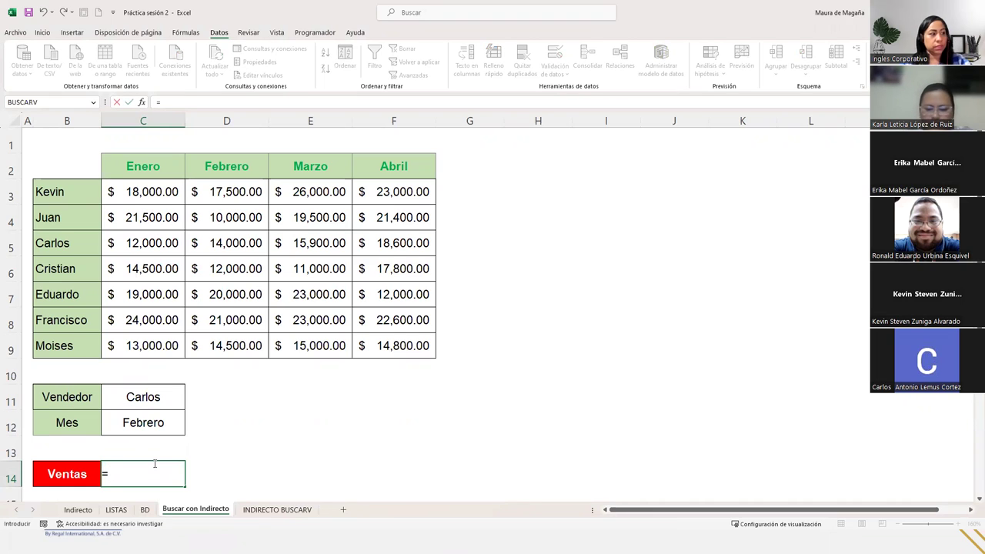
{"action": "type", "text": "indi"}
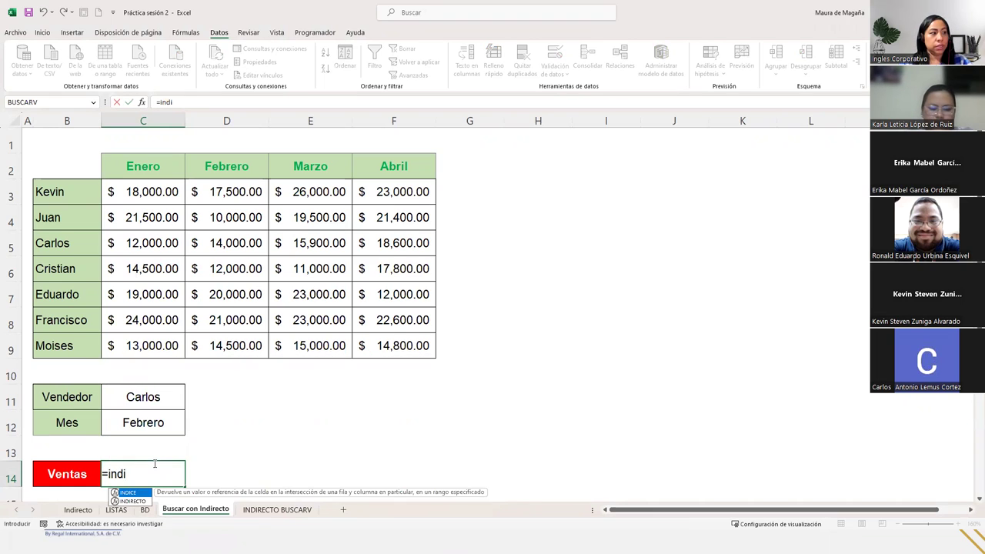
{"action": "type", "text": "r"}
{"action": "key", "text": "Tab"}
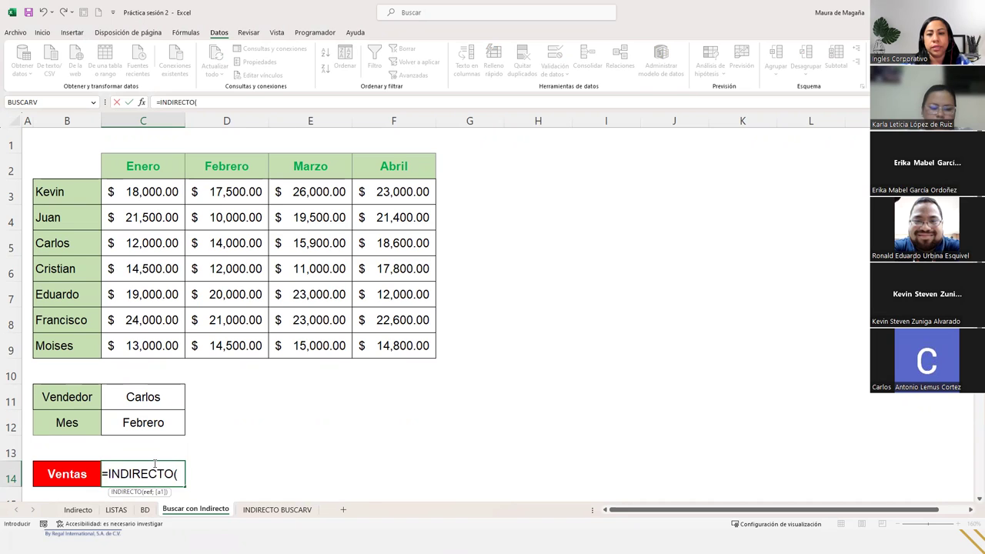
{"action": "left_click", "coordinate": [166, 404]}
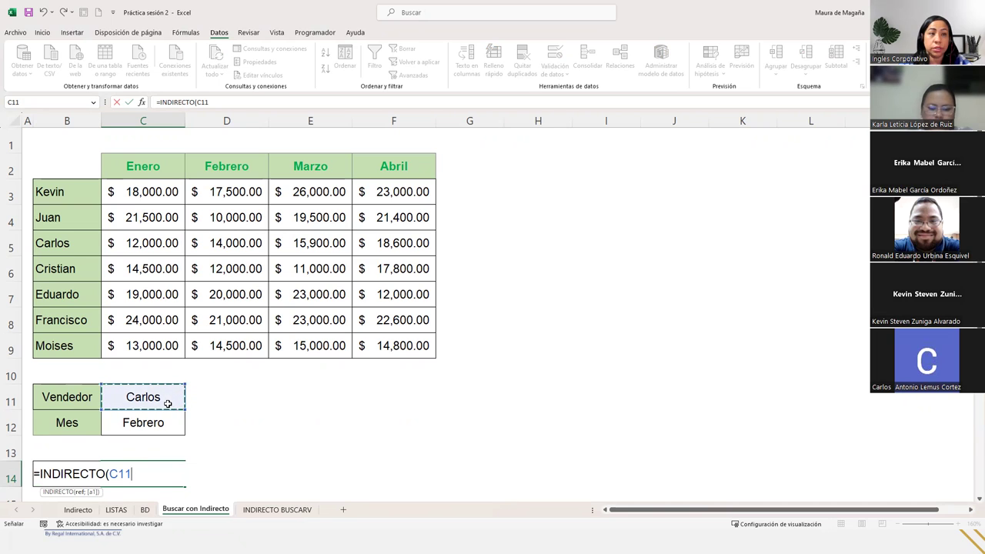
{"action": "type", "text": ")"}
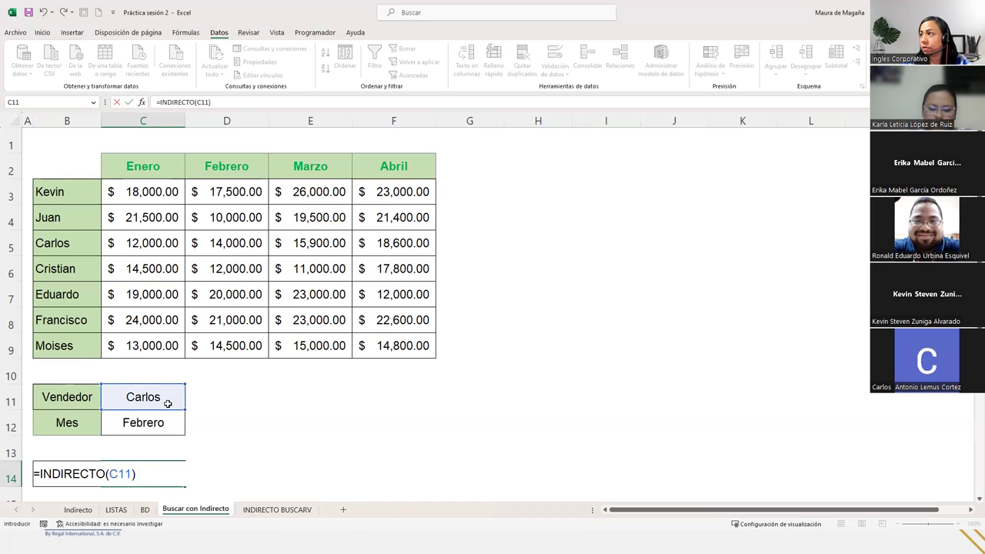
{"action": "type", "text": " indi"}
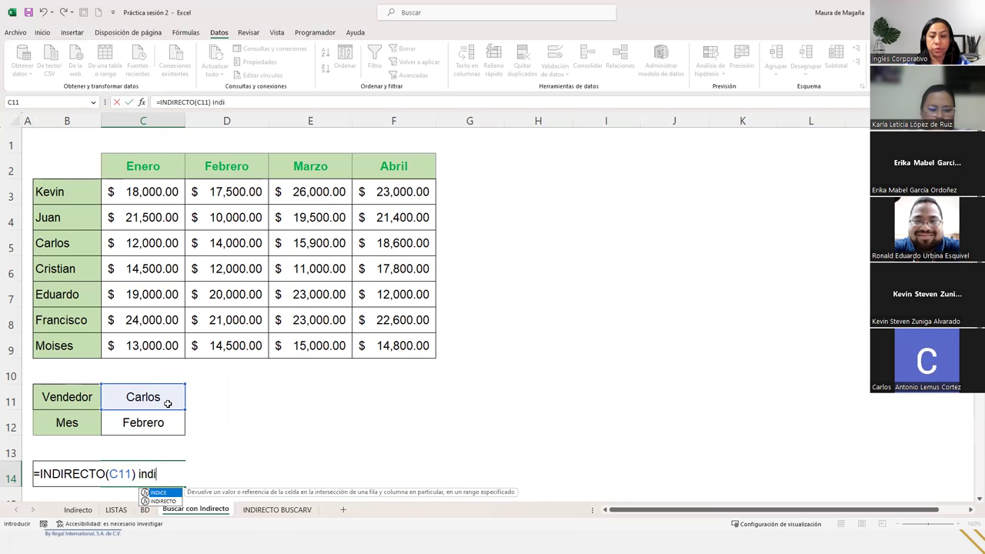
{"action": "key", "text": "Down"}
{"action": "key", "text": "Tab"}
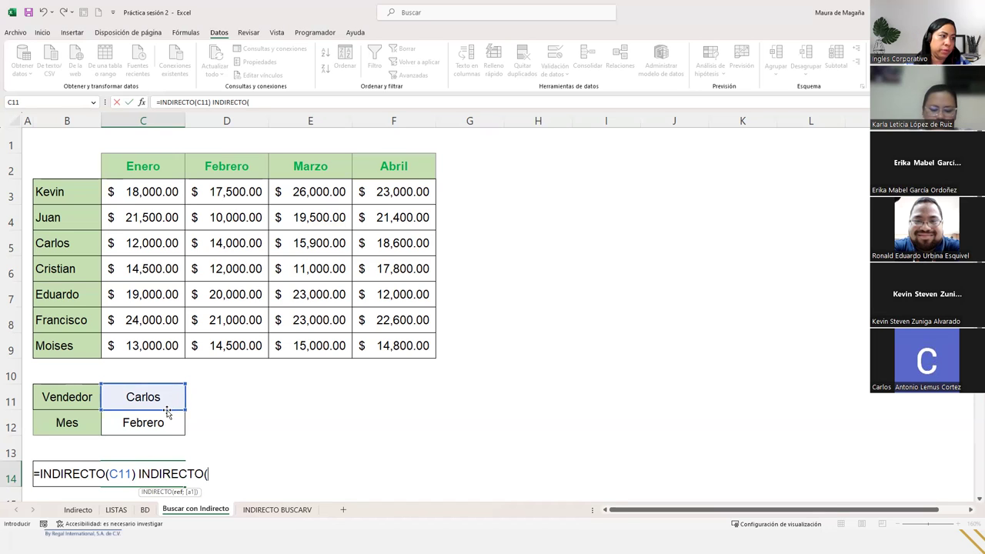
{"action": "left_click", "coordinate": [163, 420]}
{"action": "type", "text": ")"}
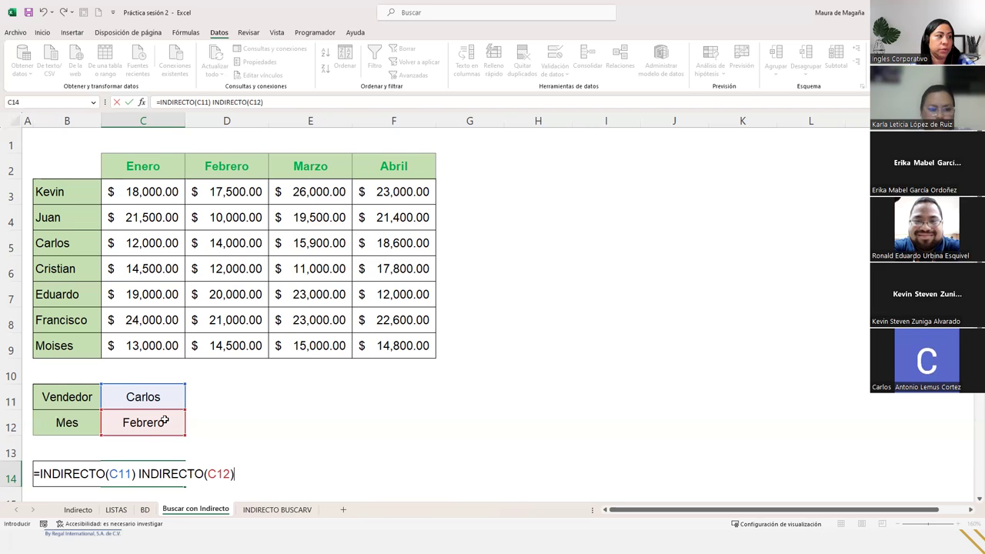
{"action": "key", "text": "Return"}
Pick Moises from the Vendedor dropdown in C11
{"action": "left_click", "coordinate": [164, 446]}
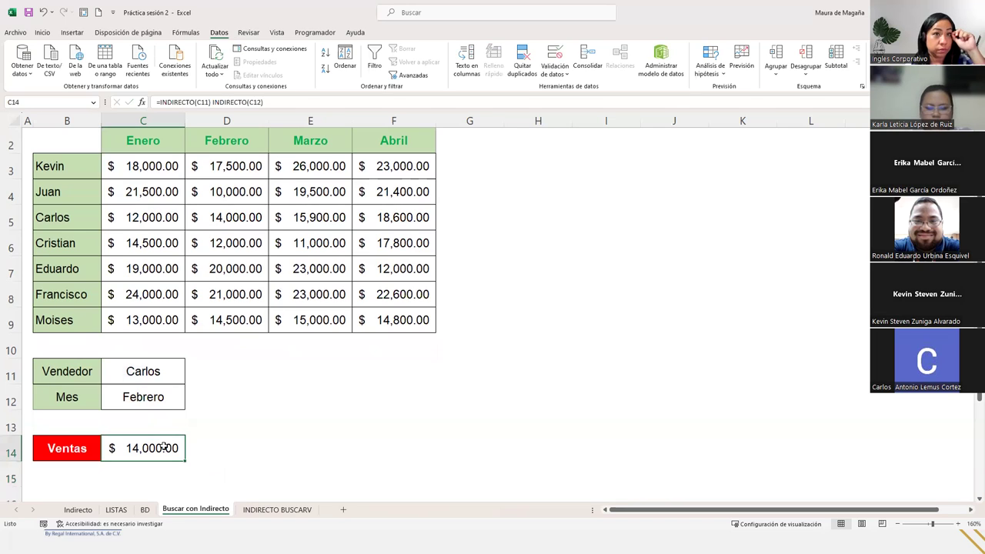
{"action": "left_click", "coordinate": [160, 373]}
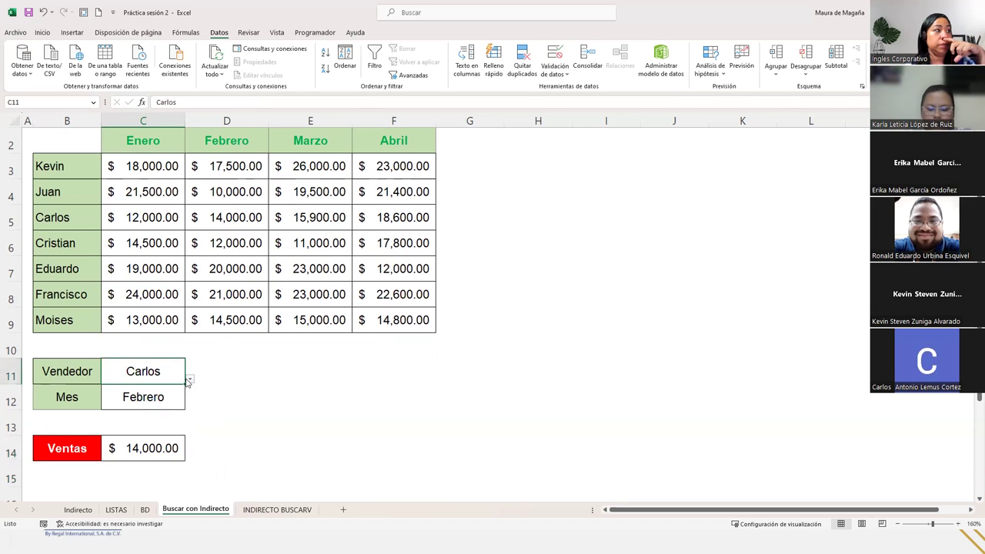
{"action": "left_click", "coordinate": [189, 379]}
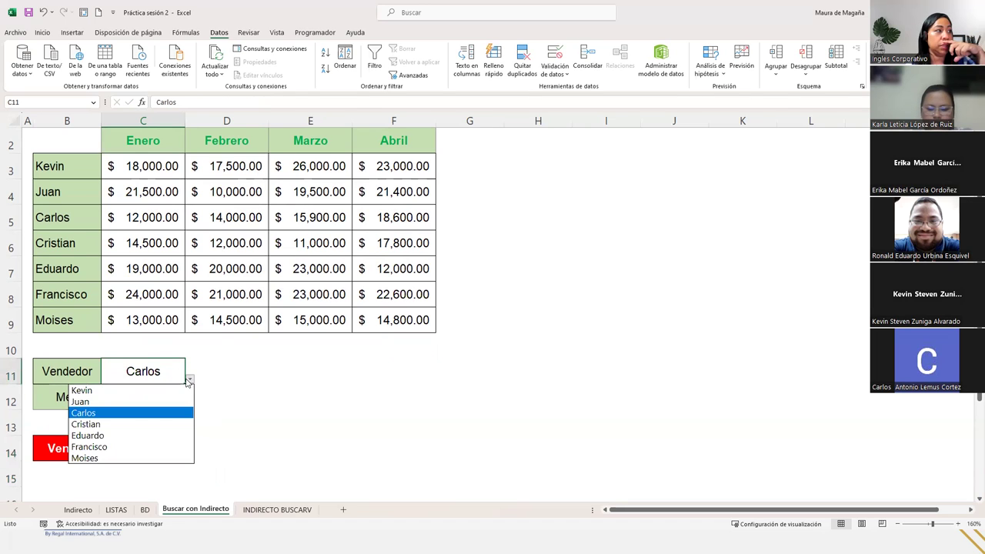
{"action": "left_click", "coordinate": [128, 458]}
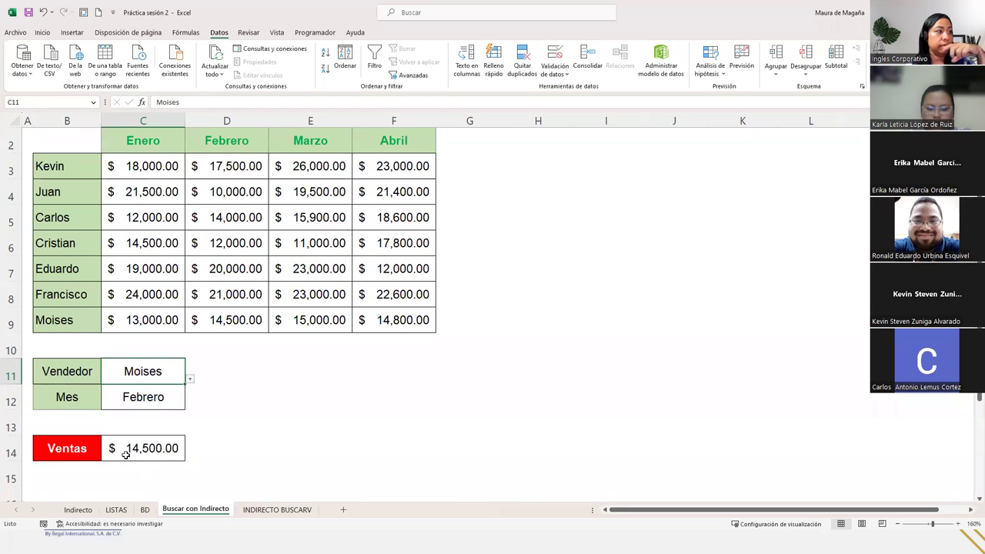
{"action": "left_click", "coordinate": [234, 326]}
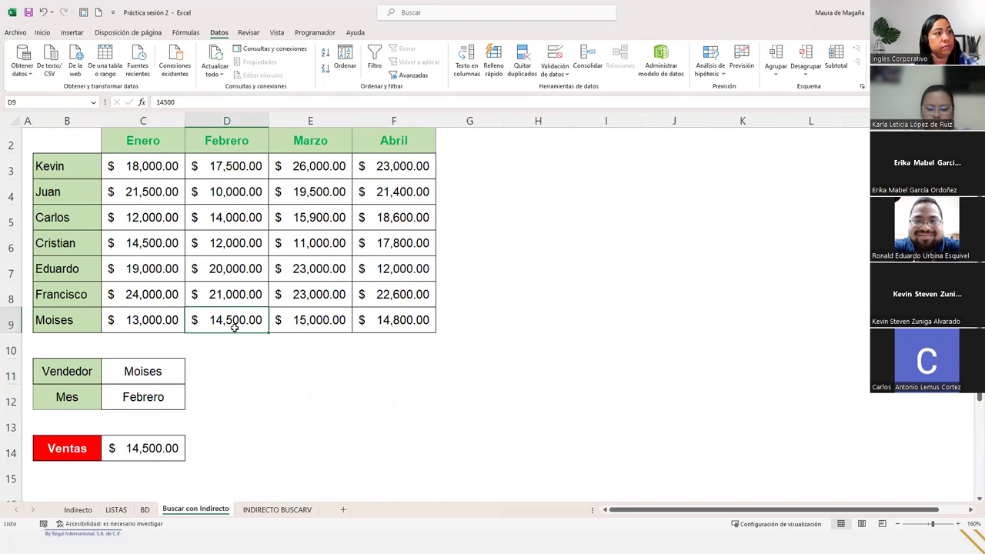
Pick Marzo as the Mes in C12 and open C14's formula, now showing $15,000.00
{"action": "left_click", "coordinate": [168, 394]}
{"action": "left_click", "coordinate": [189, 404]}
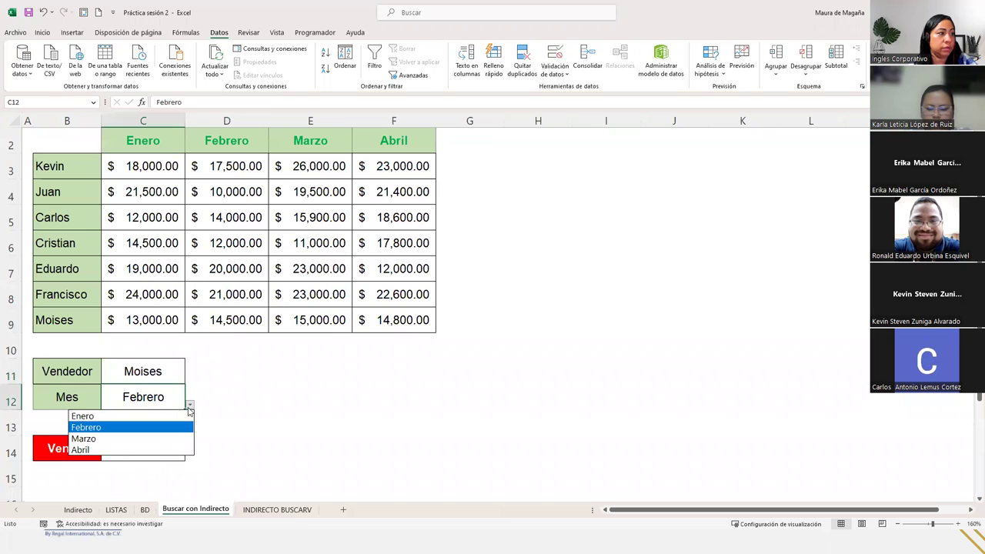
{"action": "left_click", "coordinate": [154, 439]}
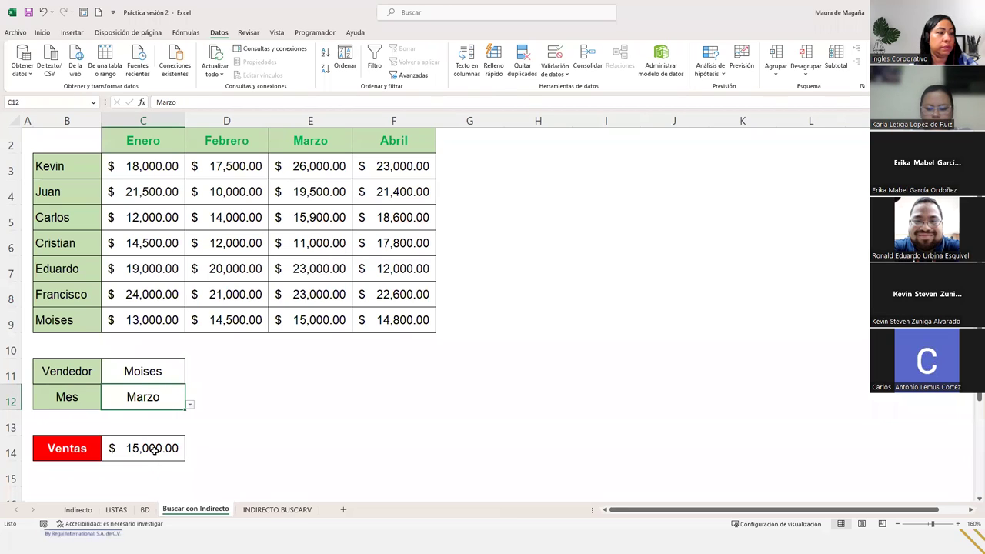
{"action": "left_click", "coordinate": [153, 449]}
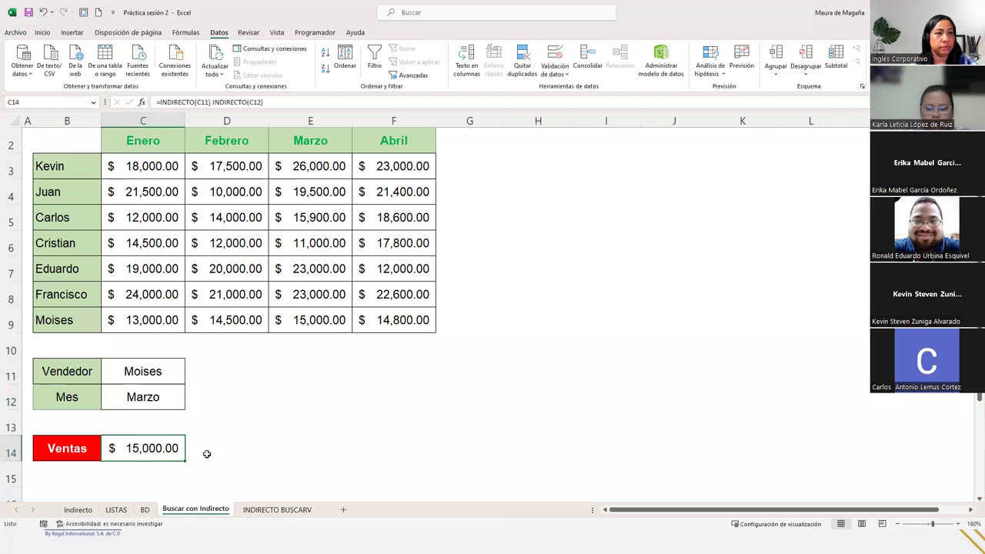
{"action": "double_click", "coordinate": [172, 448]}
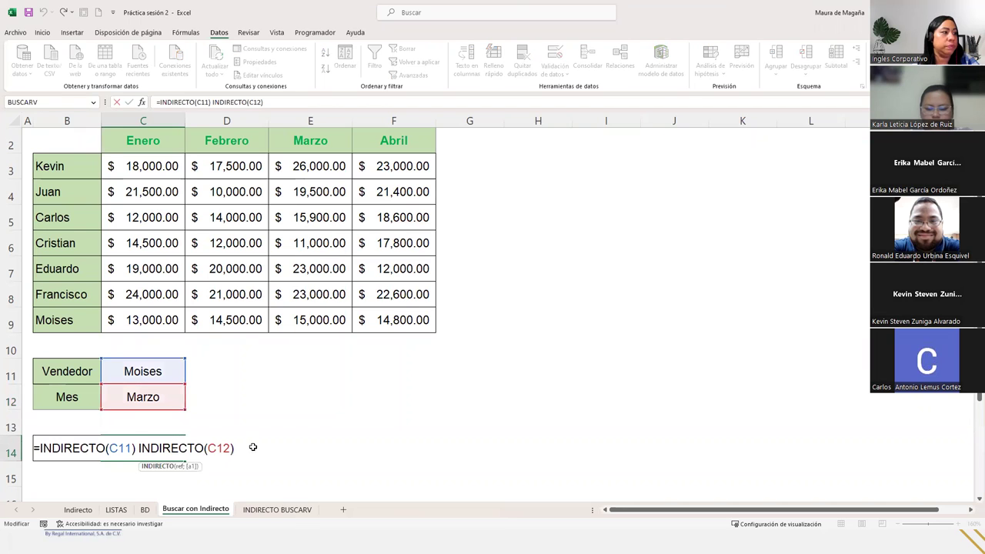
{"action": "key", "text": "ctrl+Return"}
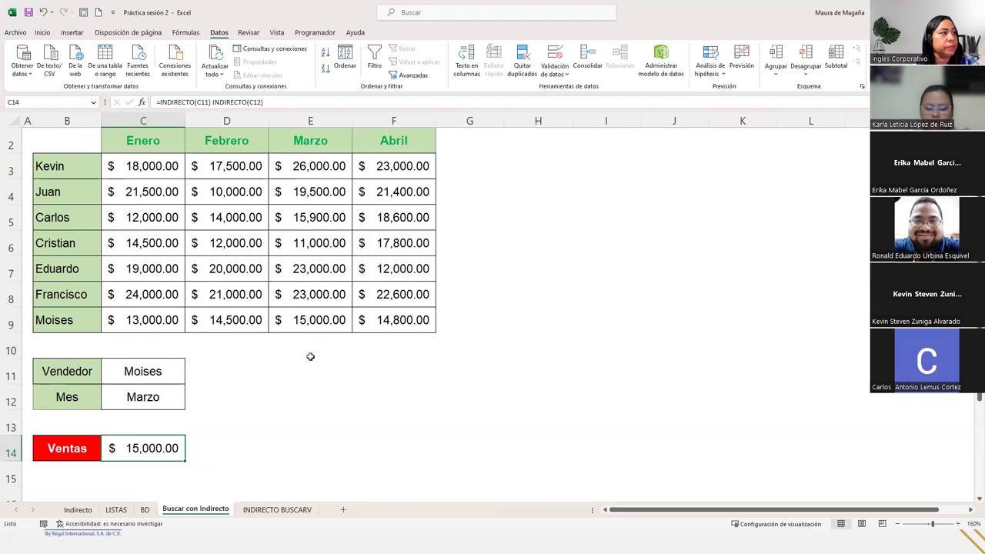
{"action": "left_click", "coordinate": [91, 147]}
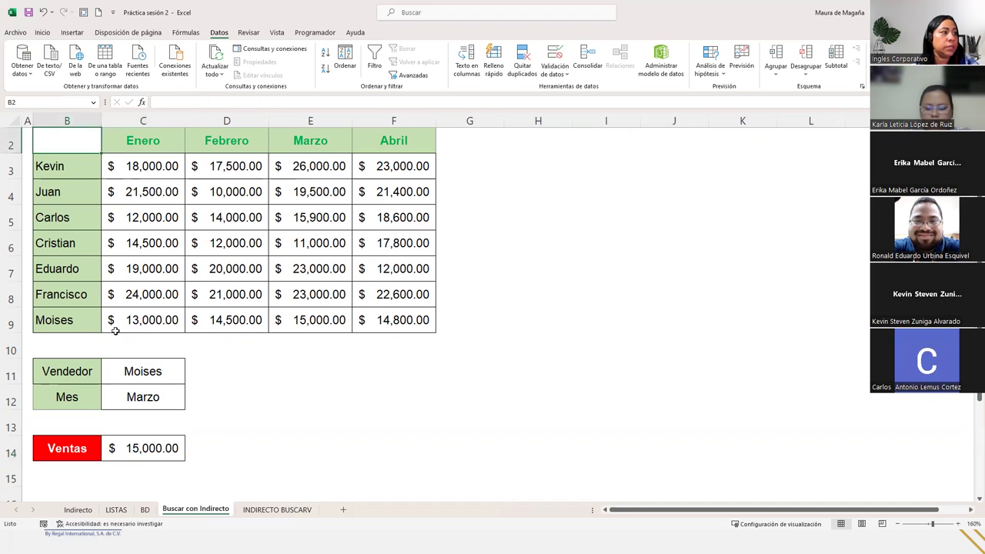
{"action": "left_click", "coordinate": [145, 366]}
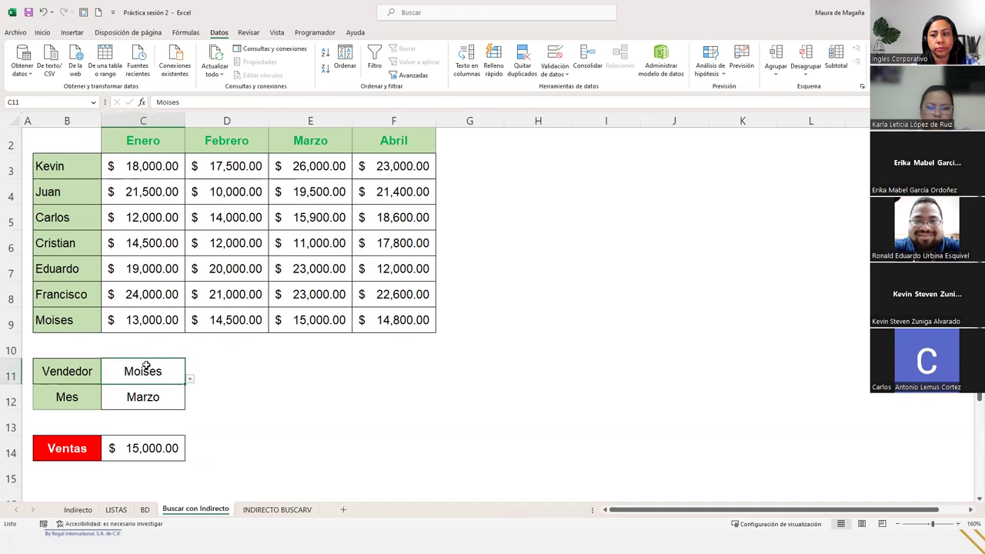
{"action": "left_click", "coordinate": [158, 399]}
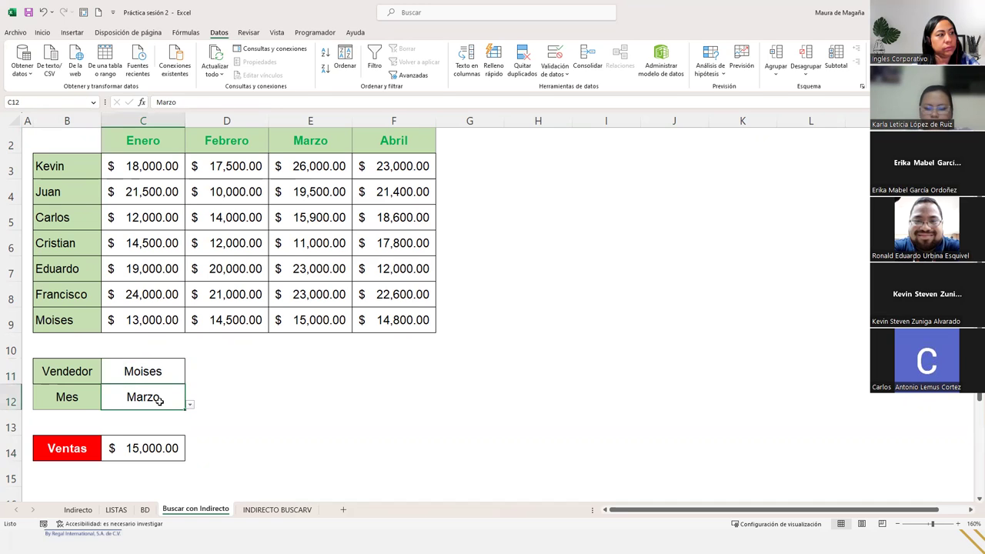
{"action": "left_click", "coordinate": [148, 443]}
{"action": "double_click", "coordinate": [149, 446]}
{"action": "left_click", "coordinate": [236, 449]}
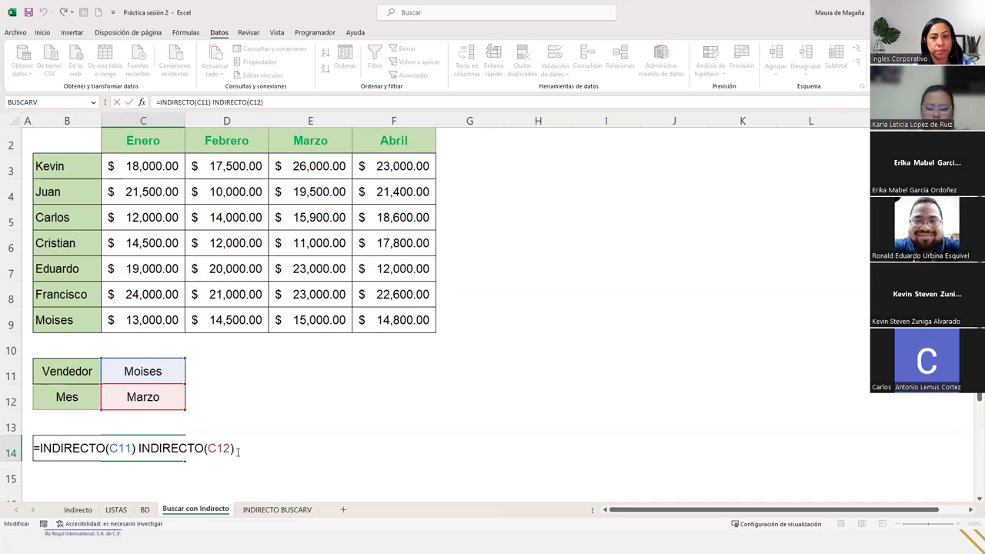
{"action": "key", "text": "Return"}
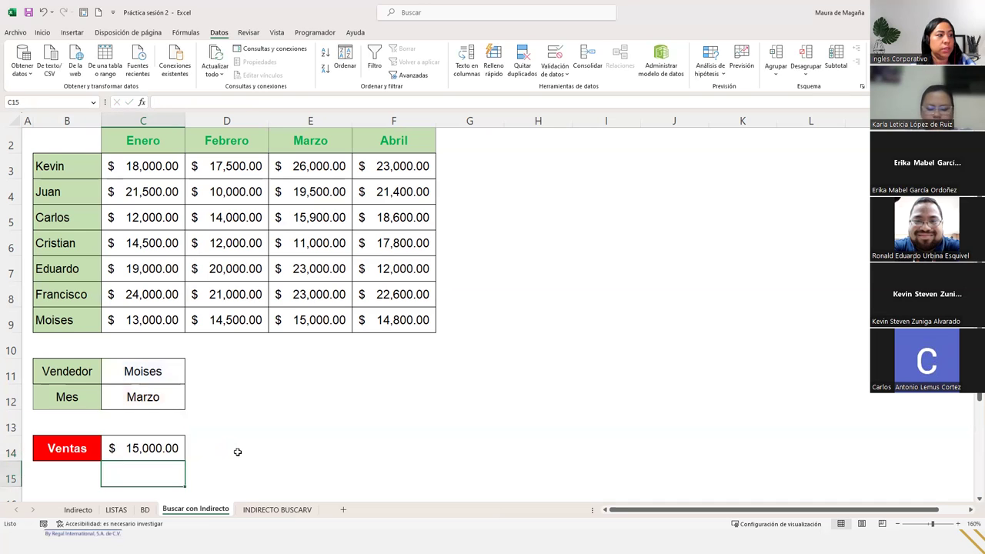
{"action": "left_click", "coordinate": [177, 450]}
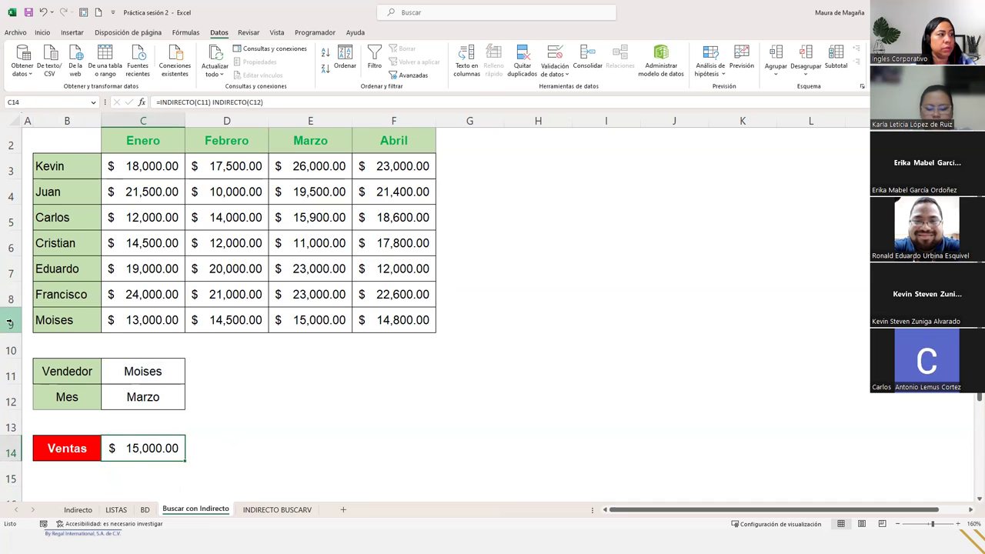
{"action": "left_click", "coordinate": [10, 322]}
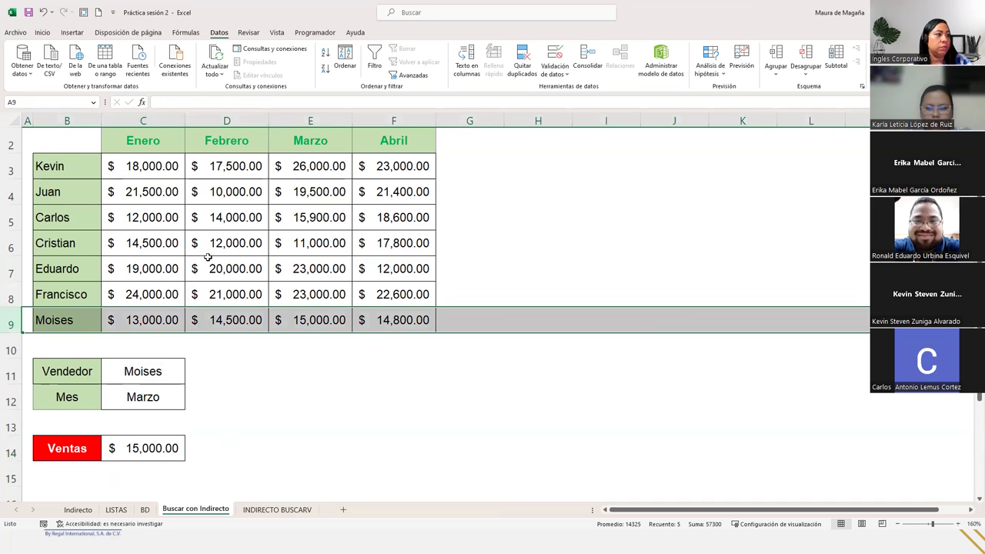
{"action": "left_click", "coordinate": [336, 118], "text": "ctrl"}
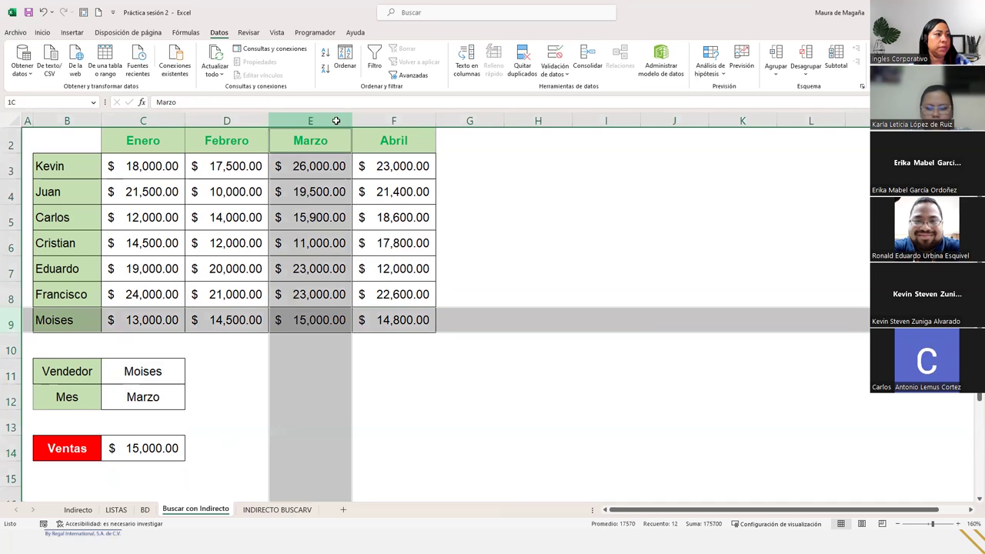
{"action": "left_click", "coordinate": [306, 318], "text": "ctrl"}
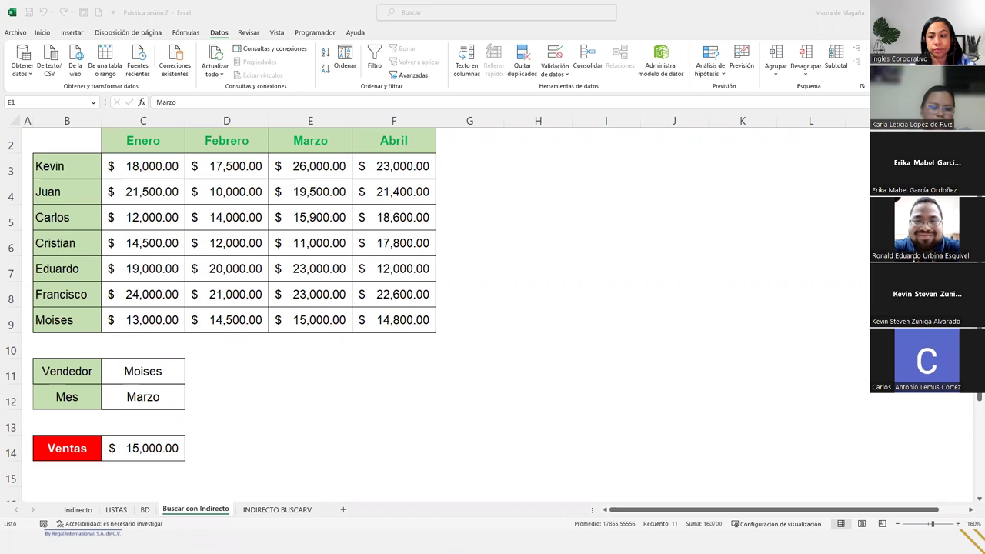
{"action": "left_click", "coordinate": [311, 319]}
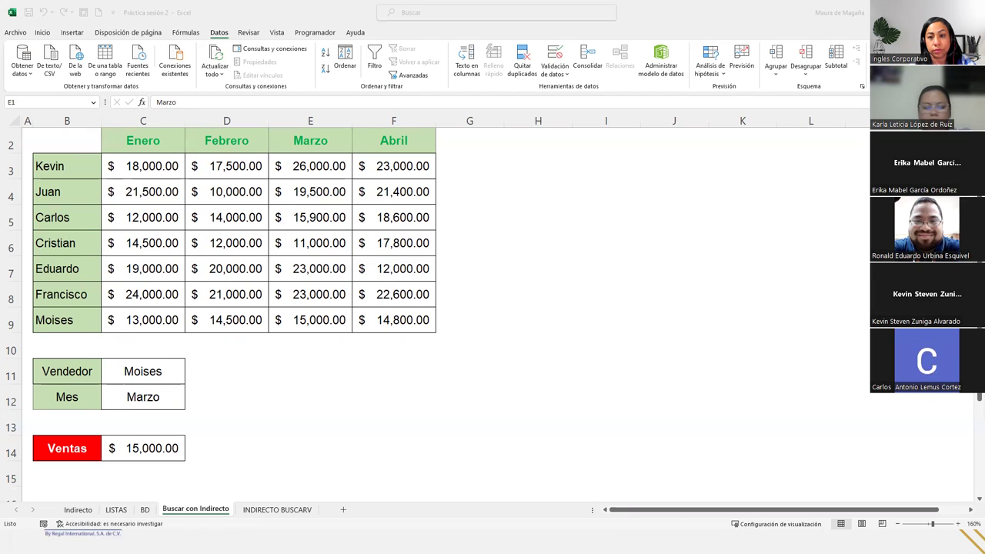
{"action": "left_click", "coordinate": [310, 319]}
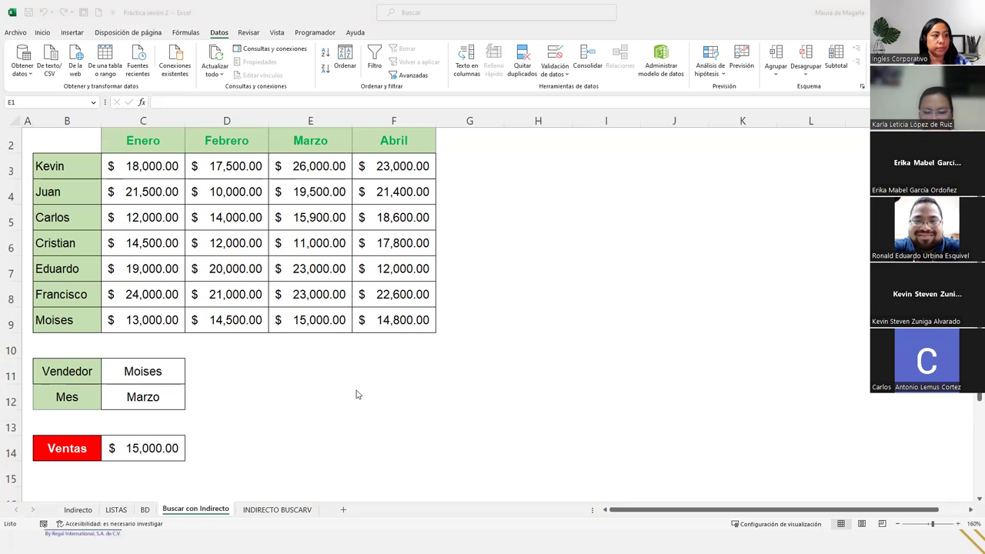
Go to the INDIRECTO BUSCARV sheet, zoom in to 150%, and select J5
{"action": "left_click", "coordinate": [262, 512]}
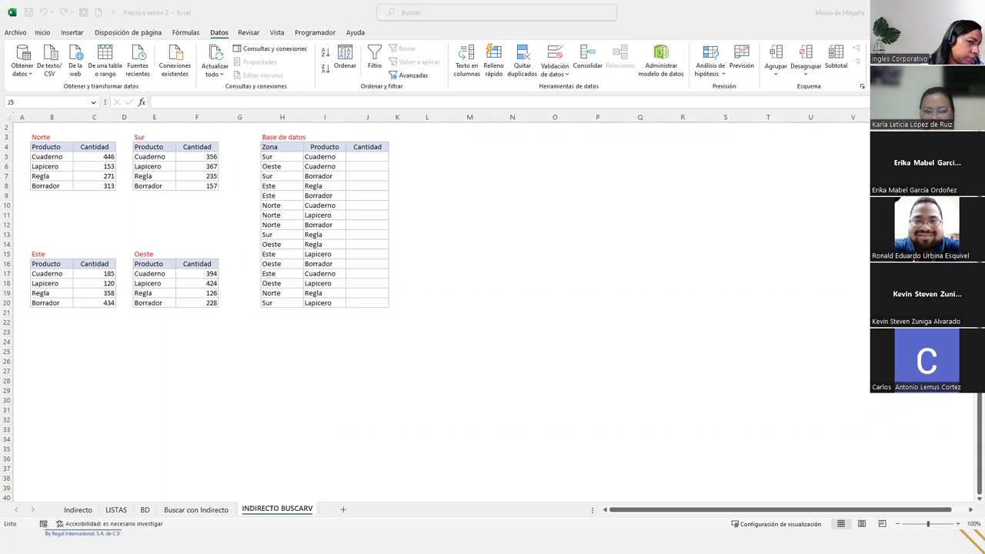
{"action": "left_click", "coordinate": [959, 526]}
{"action": "left_click", "coordinate": [958, 524]}
{"action": "left_click", "coordinate": [959, 524]}
{"action": "left_click", "coordinate": [959, 524]}
{"action": "left_click", "coordinate": [959, 524]}
{"action": "left_click", "coordinate": [959, 524]}
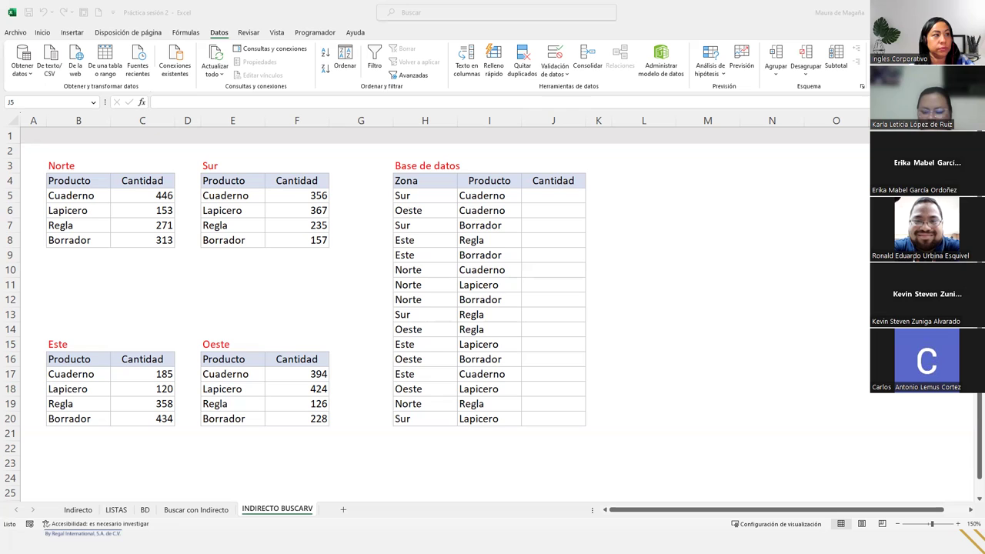
{"action": "left_click", "coordinate": [577, 194]}
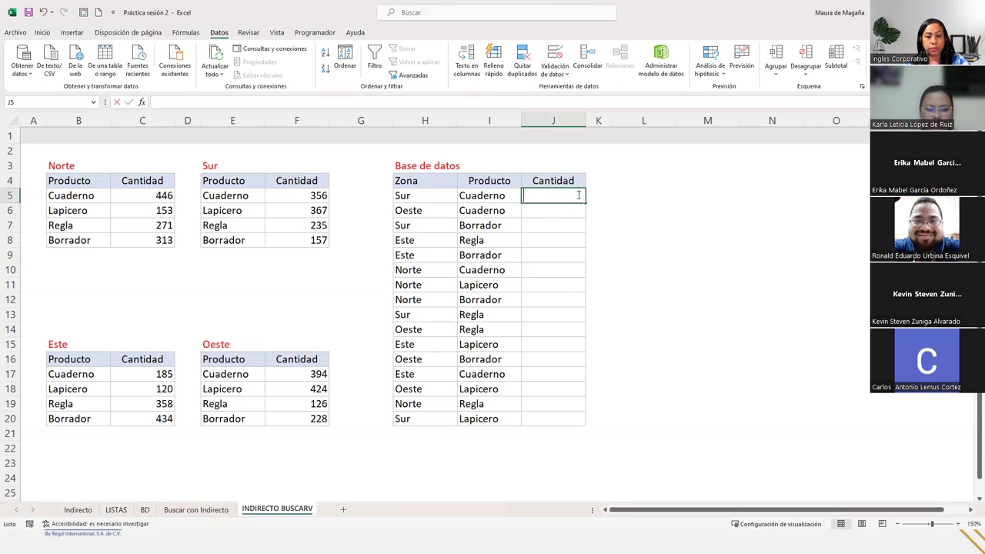
Enter =BUSCARV(I5;sur;2;0) in J5, returning 356 for Cuaderno
{"action": "type", "text": "=buscar"}
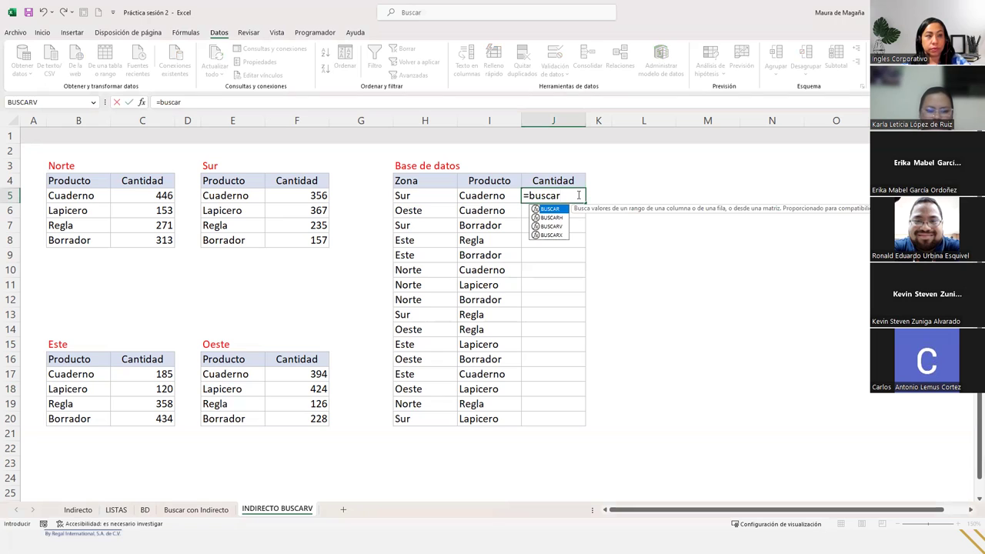
{"action": "type", "text": "v"}
{"action": "key", "text": "Tab"}
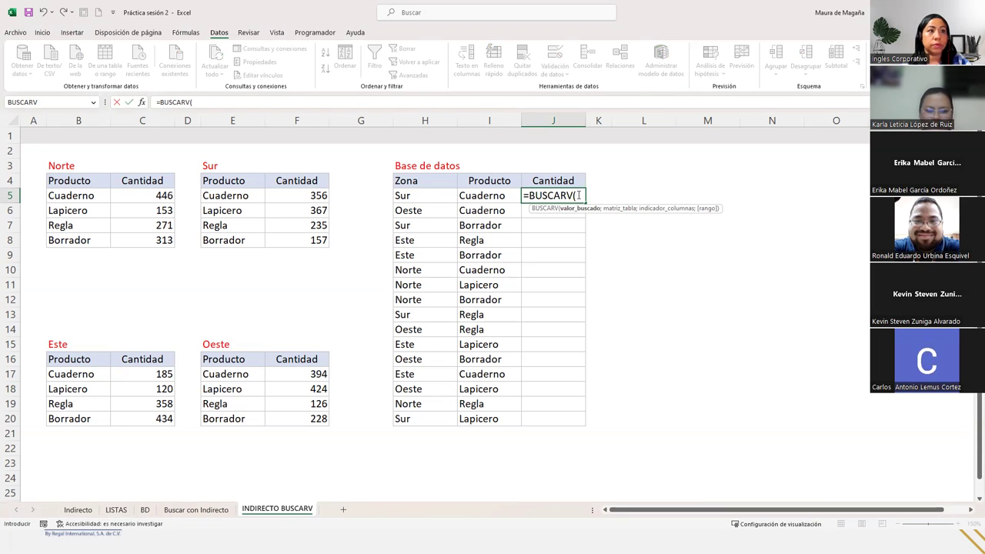
{"action": "left_click", "coordinate": [489, 194]}
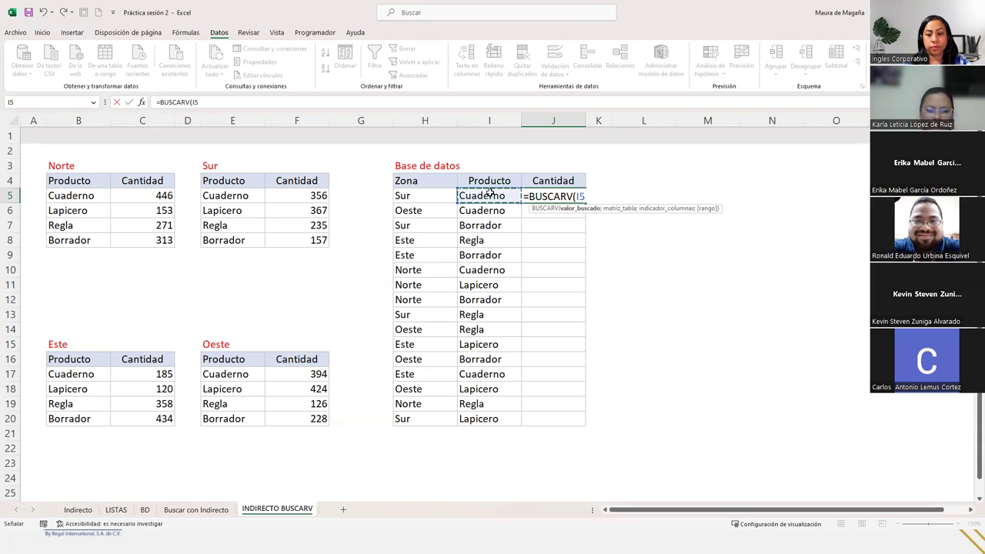
{"action": "type", "text": ";"}
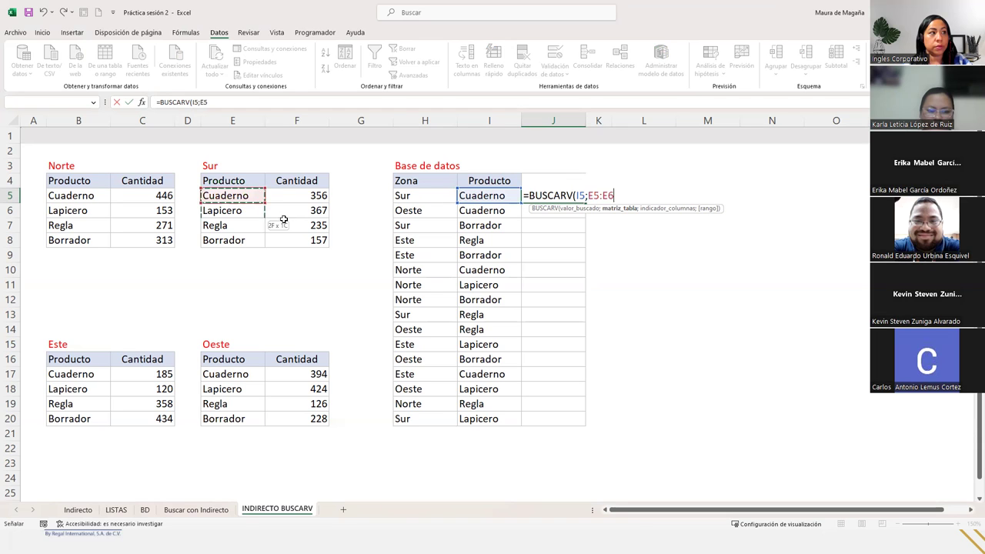
{"action": "left_click_drag", "start_coordinate": [243, 198], "coordinate": [323, 230]}
{"action": "left_click_drag", "start_coordinate": [242, 180], "coordinate": [292, 237]}
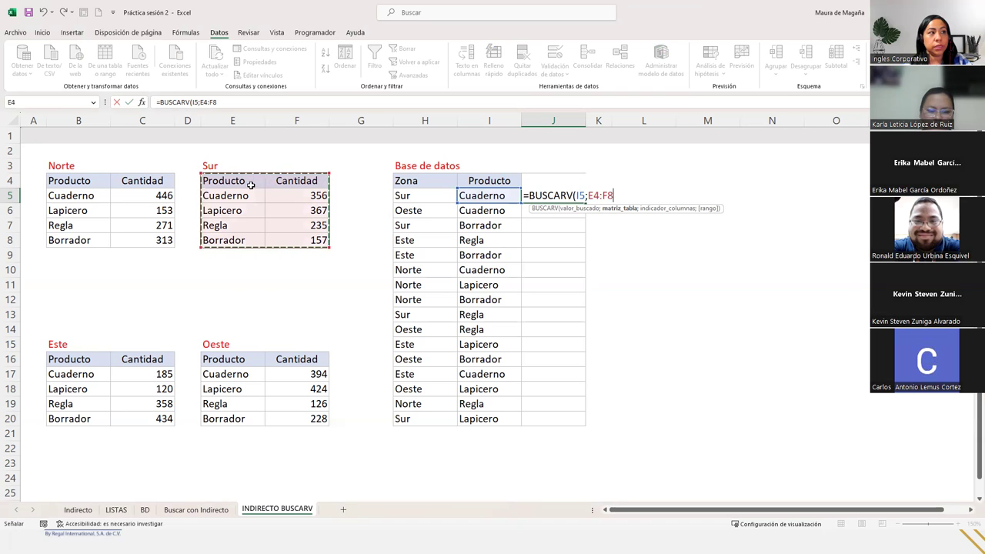
{"action": "left_click_drag", "start_coordinate": [242, 190], "coordinate": [291, 240]}
{"action": "type", "text": "sur"}
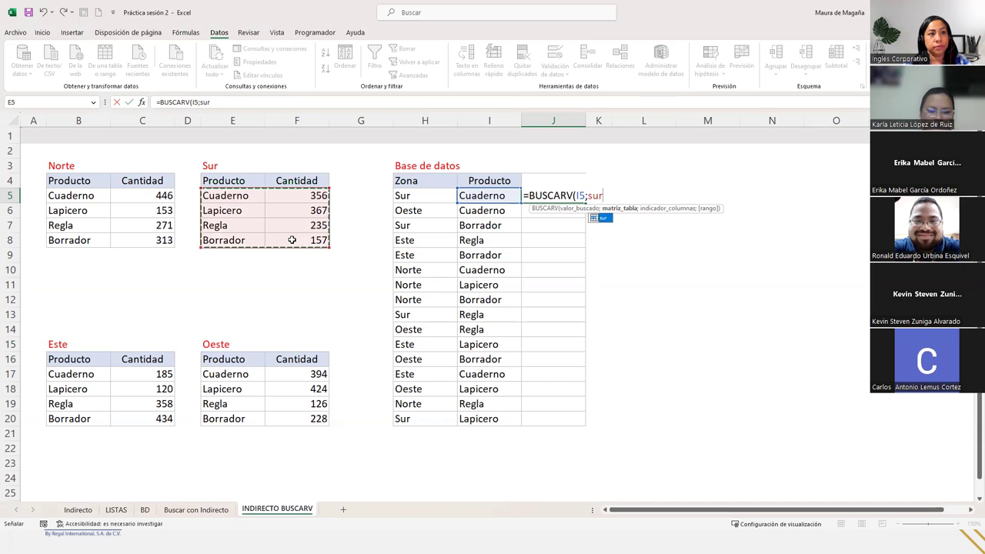
{"action": "type", "text": ";2"}
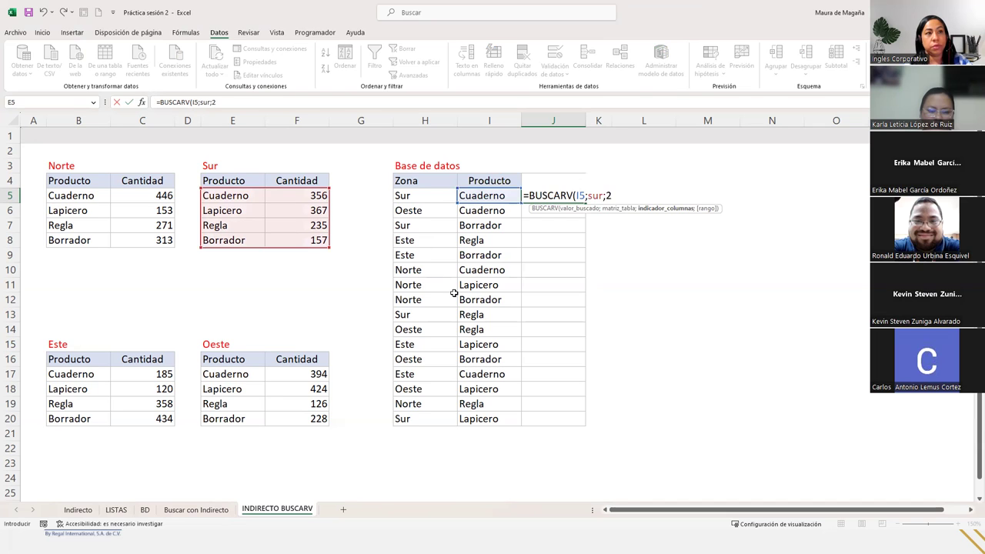
{"action": "type", "text": ";"}
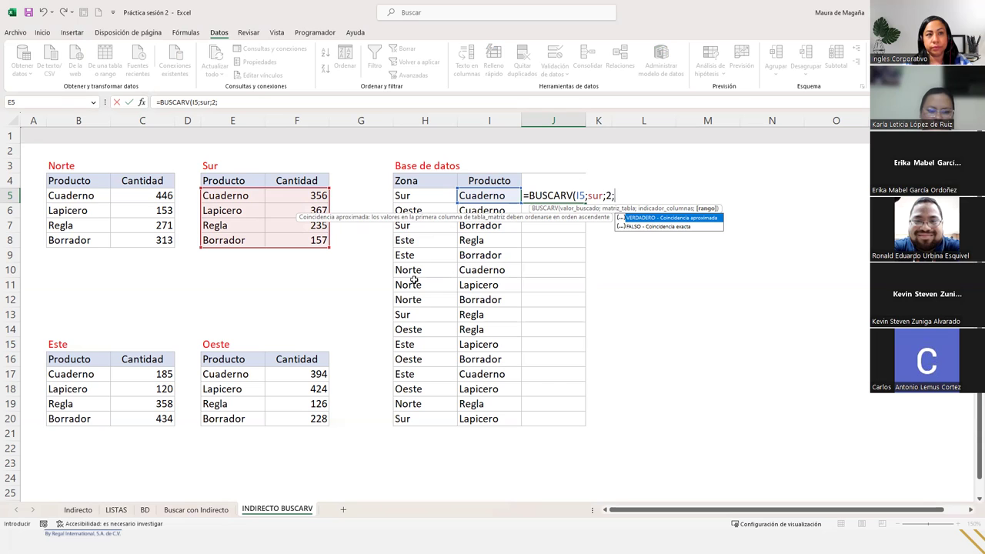
{"action": "type", "text": ")"}
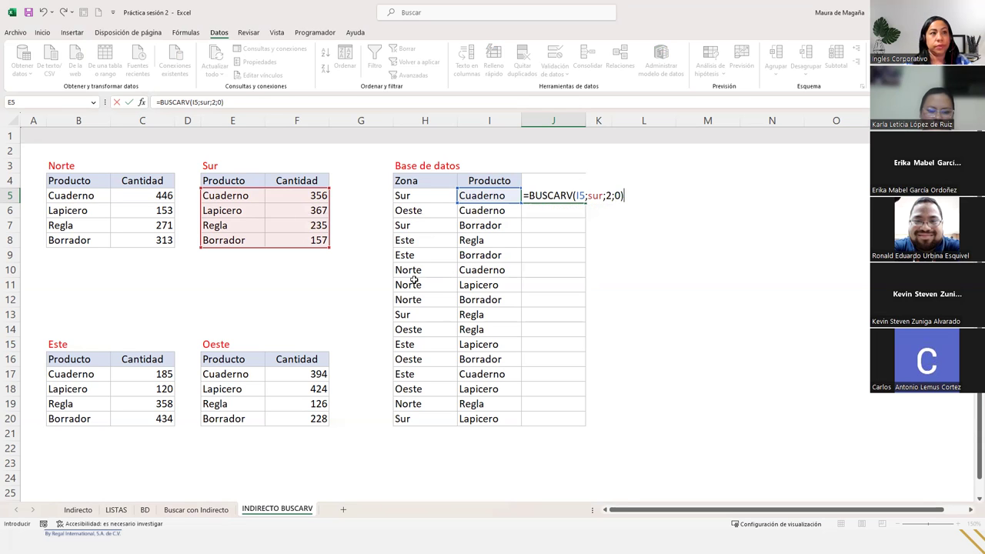
{"action": "key", "text": "Return"}
{"action": "left_click", "coordinate": [556, 196]}
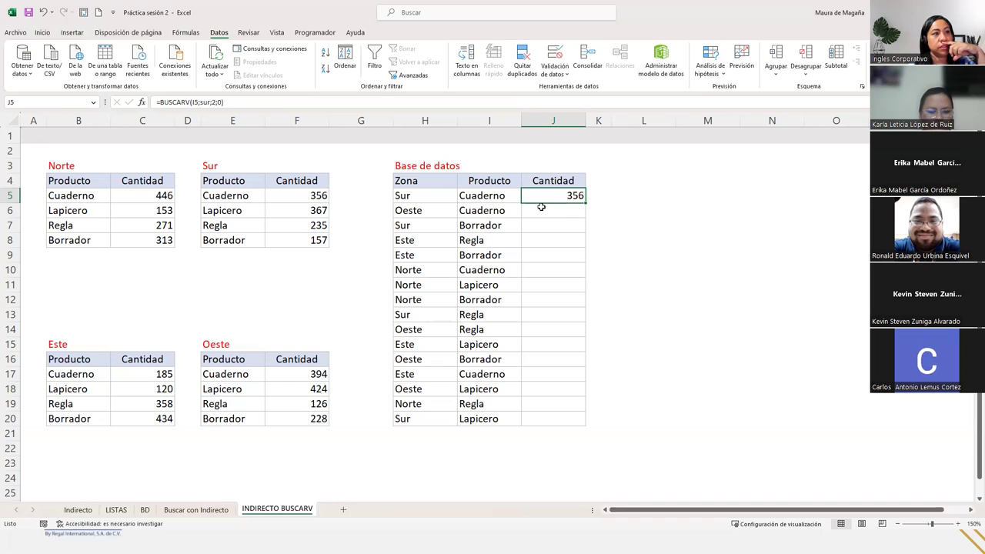
{"action": "left_click", "coordinate": [541, 209]}
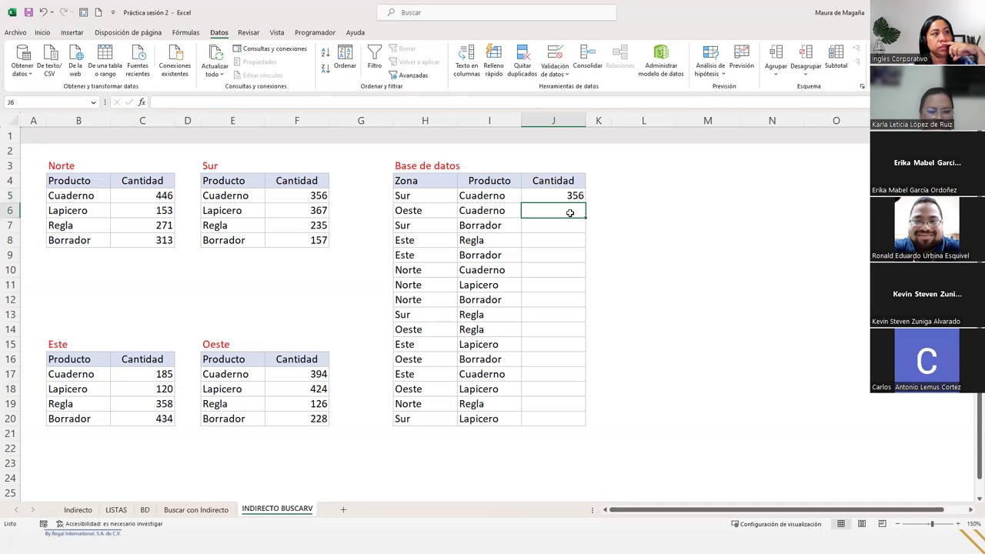
{"action": "left_click", "coordinate": [565, 191]}
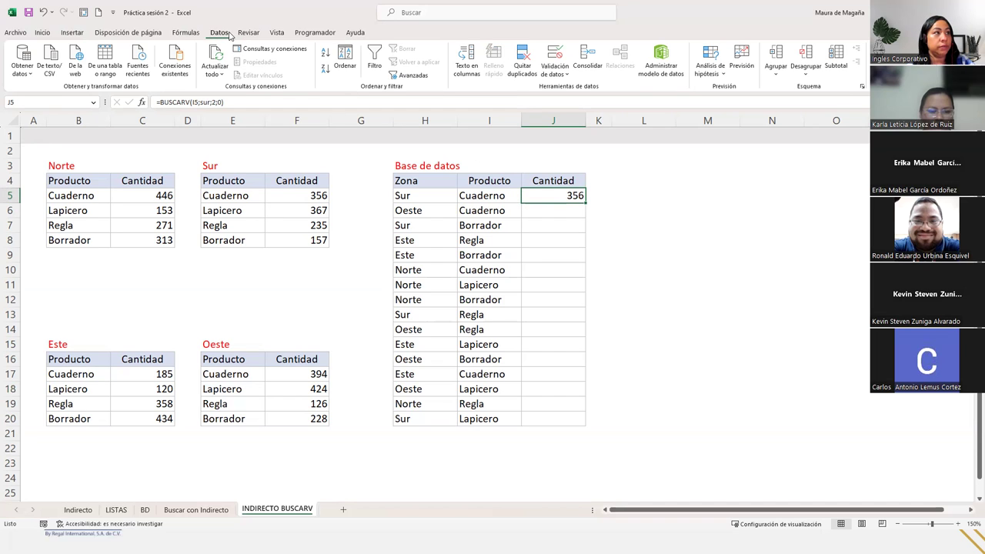
Delete the sur, oeste, norte and este names in the Name Manager
{"action": "left_click", "coordinate": [186, 32]}
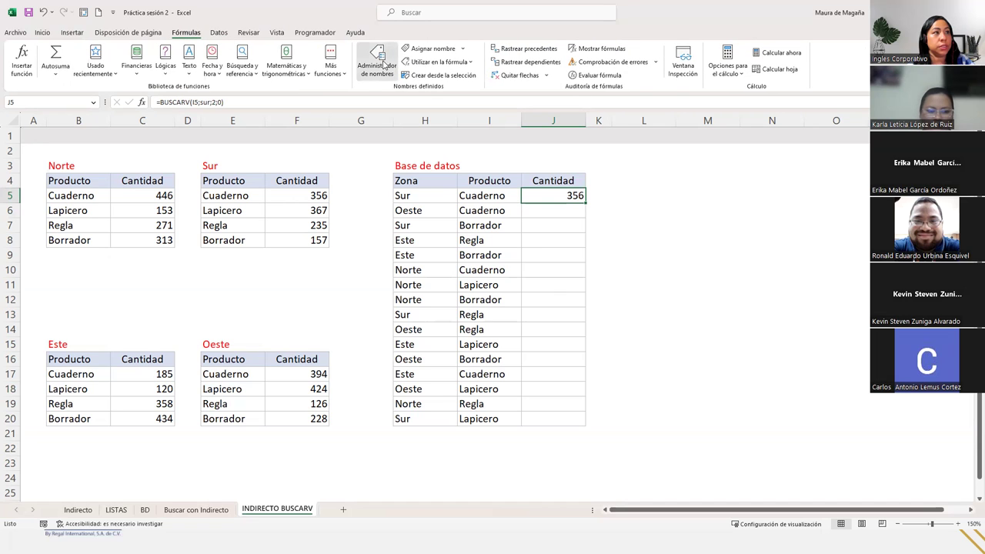
{"action": "left_click", "coordinate": [377, 65]}
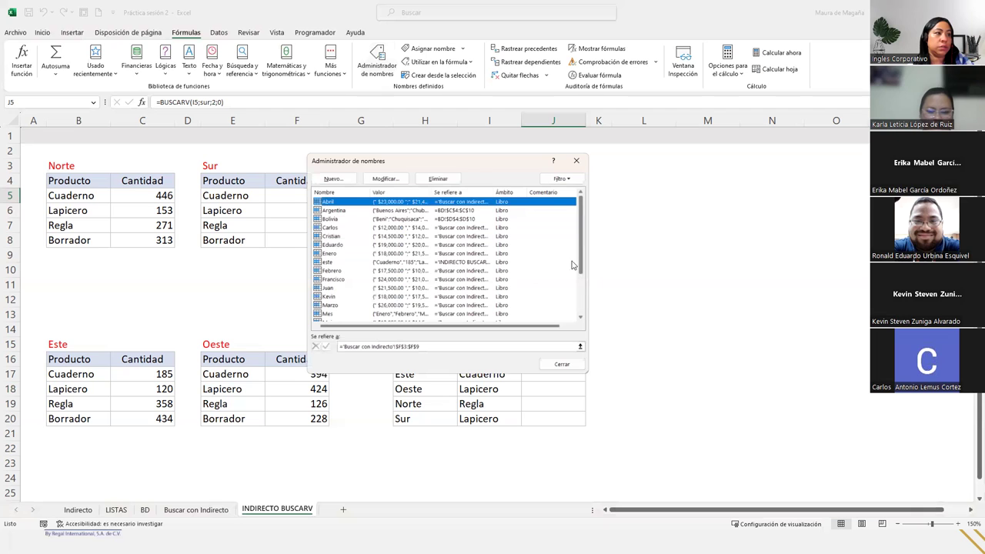
{"action": "scroll", "coordinate": [583, 266], "scroll_direction": "down", "scroll_amount": 3}
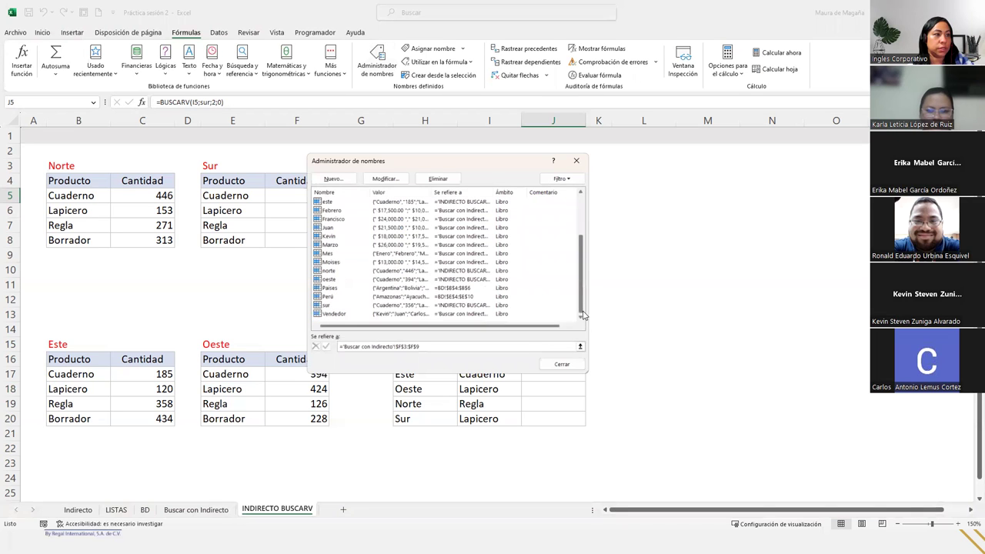
{"action": "left_click", "coordinate": [328, 306]}
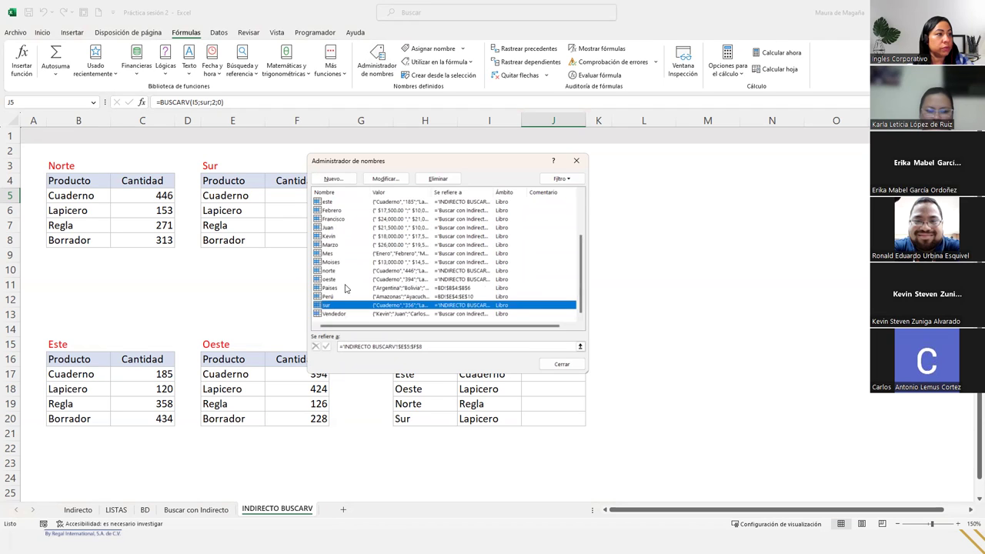
{"action": "left_click", "coordinate": [332, 280], "text": "ctrl"}
{"action": "left_click", "coordinate": [334, 271], "text": "ctrl"}
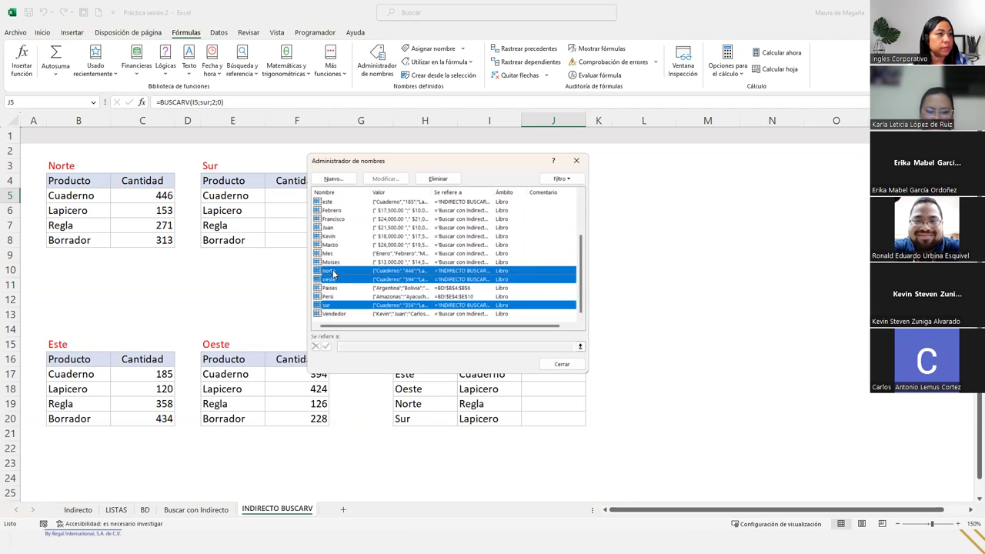
{"action": "left_click_drag", "start_coordinate": [583, 242], "coordinate": [590, 198]}
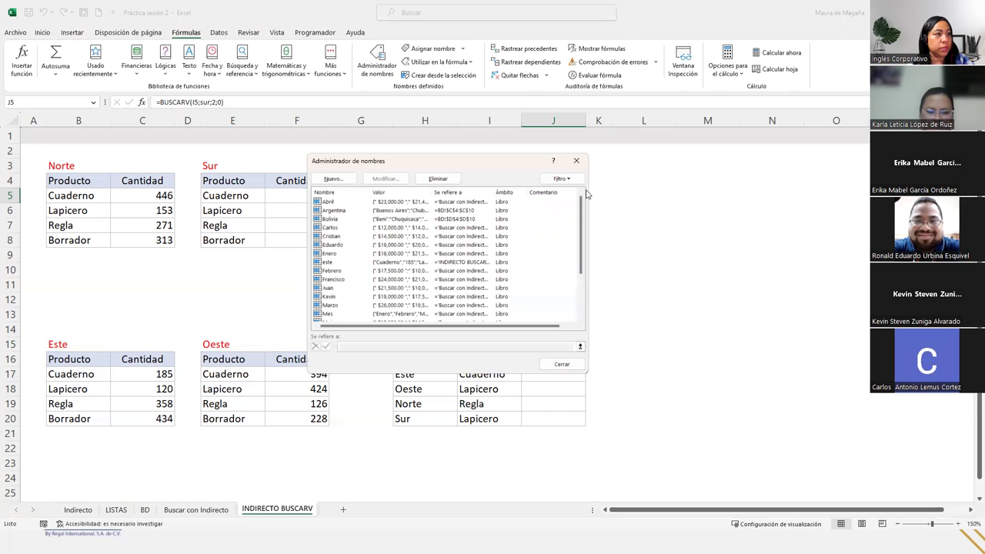
{"action": "left_click", "coordinate": [327, 263], "text": "ctrl"}
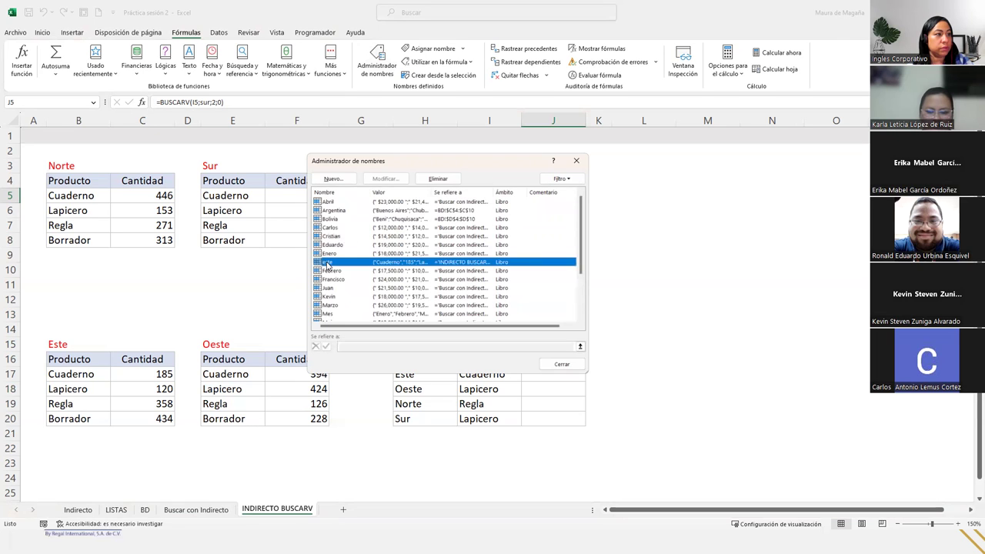
{"action": "left_click", "coordinate": [428, 178]}
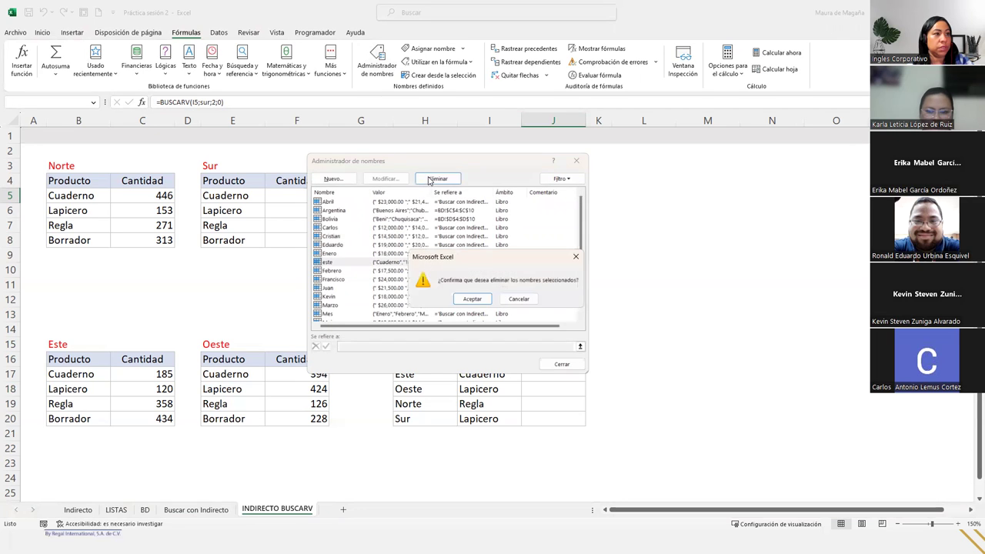
{"action": "left_click", "coordinate": [466, 300]}
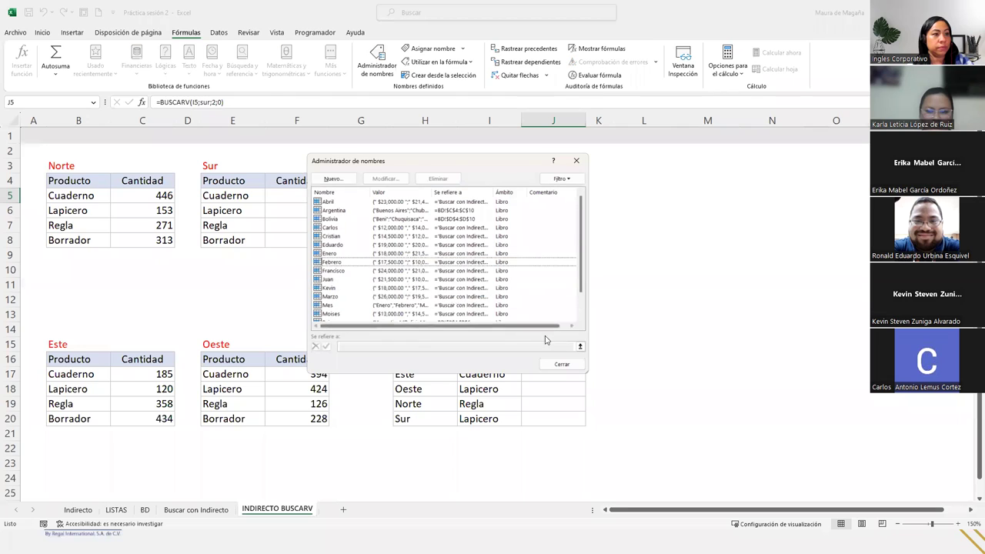
{"action": "left_click", "coordinate": [562, 363]}
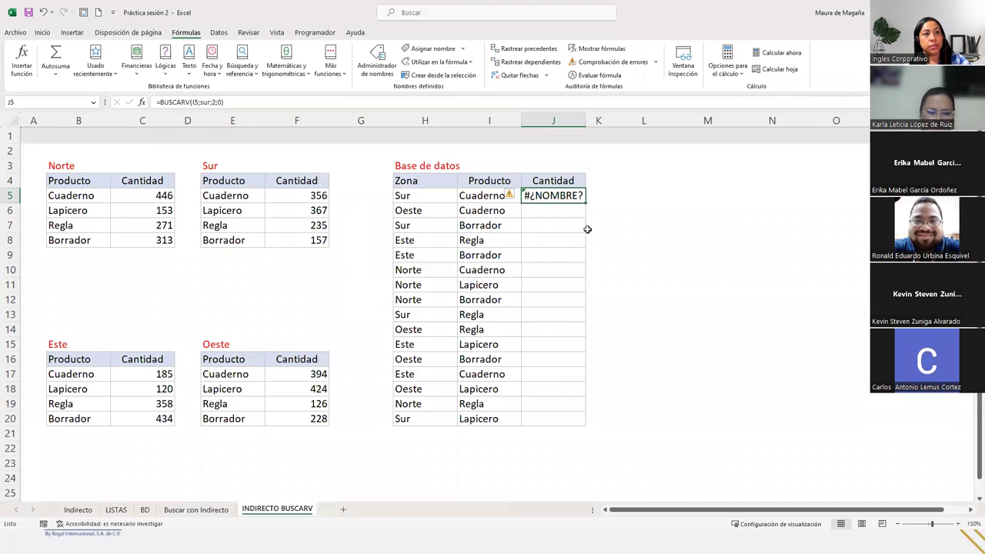
Change J5's table argument to E5:F8 and fill down, which gives #N/D below
{"action": "double_click", "coordinate": [576, 197]}
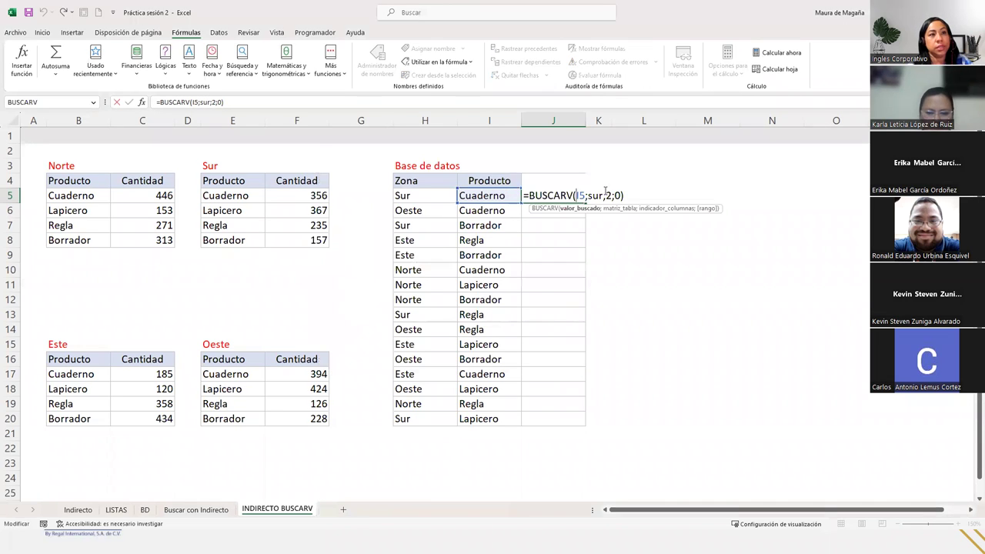
{"action": "double_click", "coordinate": [596, 196]}
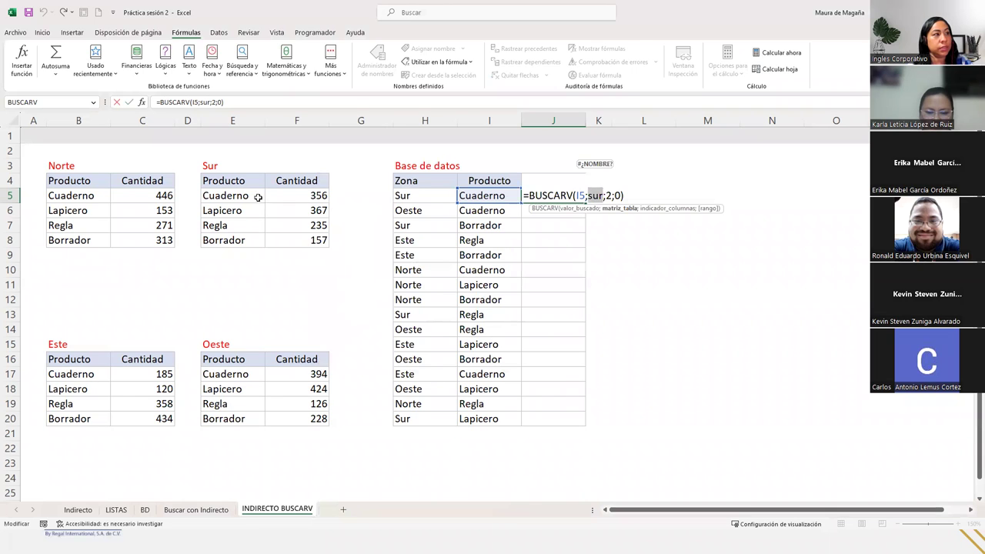
{"action": "left_click_drag", "start_coordinate": [241, 193], "coordinate": [311, 240]}
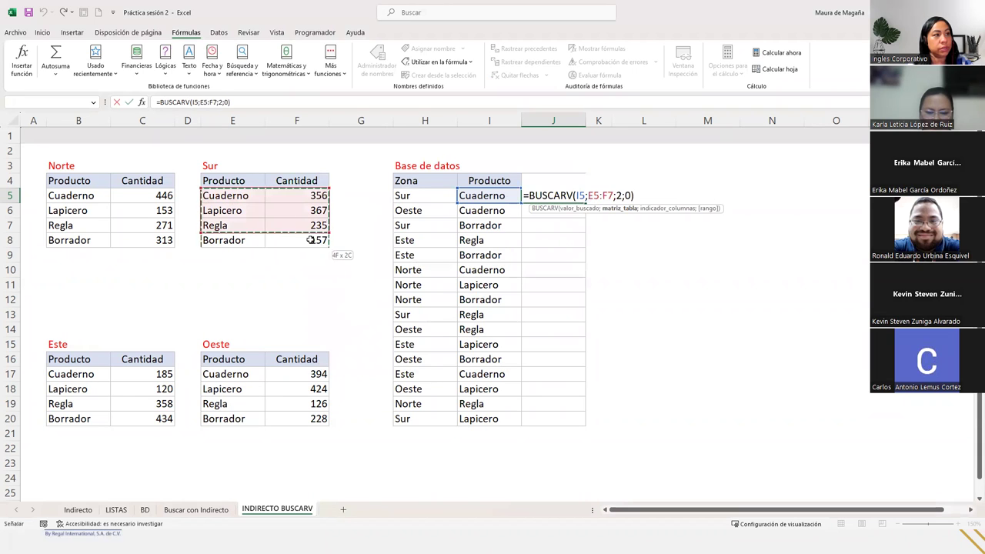
{"action": "key", "text": "Return"}
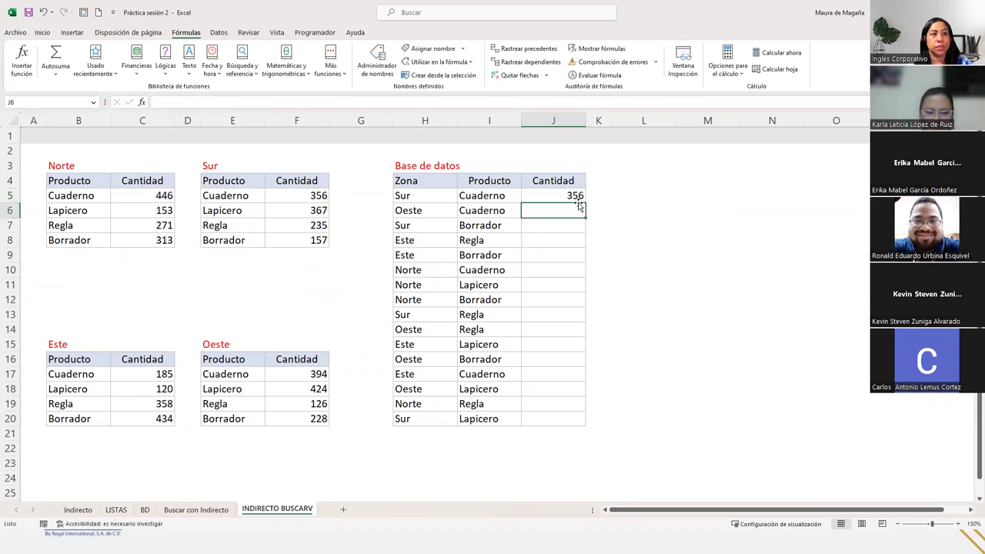
{"action": "left_click", "coordinate": [569, 195]}
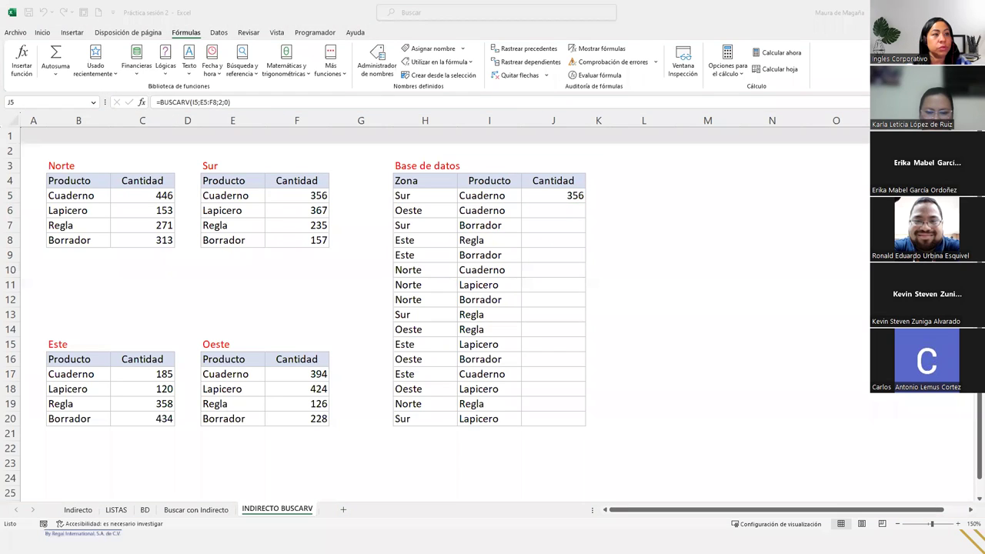
{"action": "left_click", "coordinate": [581, 197]}
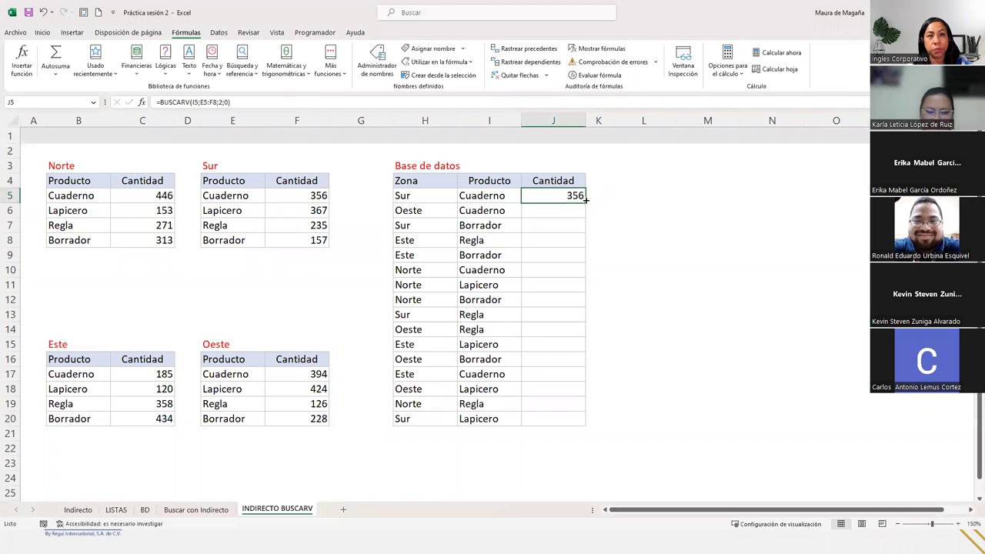
{"action": "double_click", "coordinate": [585, 199]}
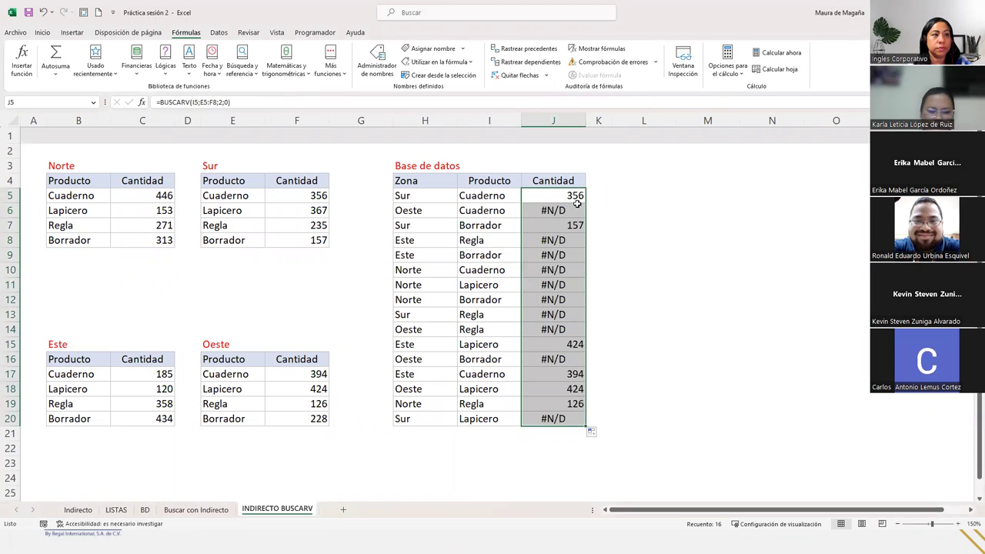
{"action": "left_click", "coordinate": [578, 208]}
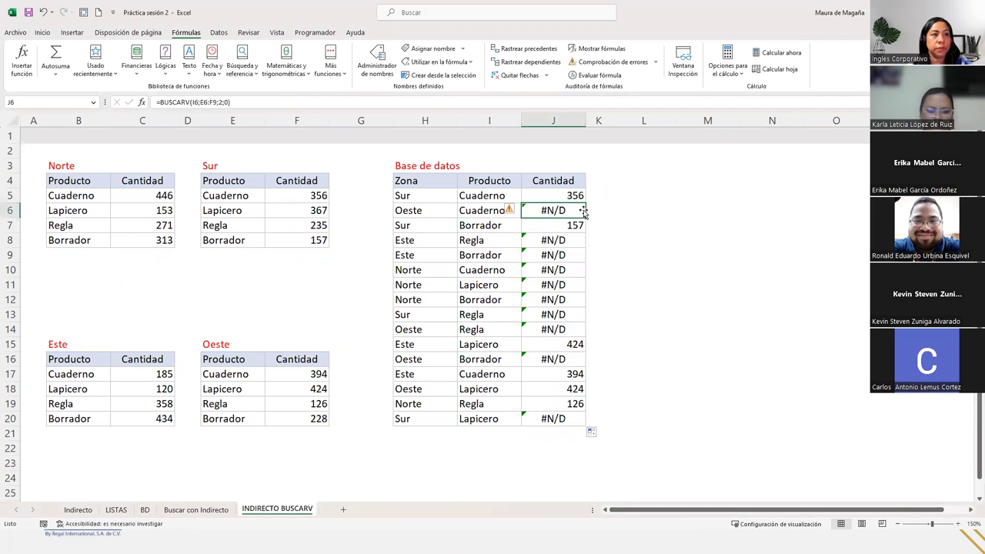
{"action": "left_click", "coordinate": [576, 195]}
Lock the range as $E$5:$F$8 in J5 and fill the formula down to J20
{"action": "double_click", "coordinate": [579, 196]}
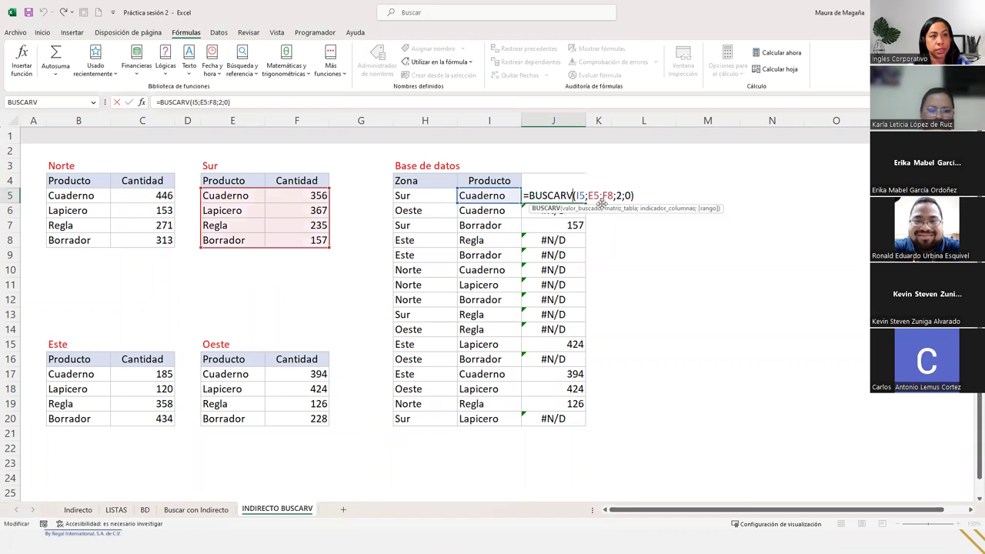
{"action": "left_click", "coordinate": [616, 209]}
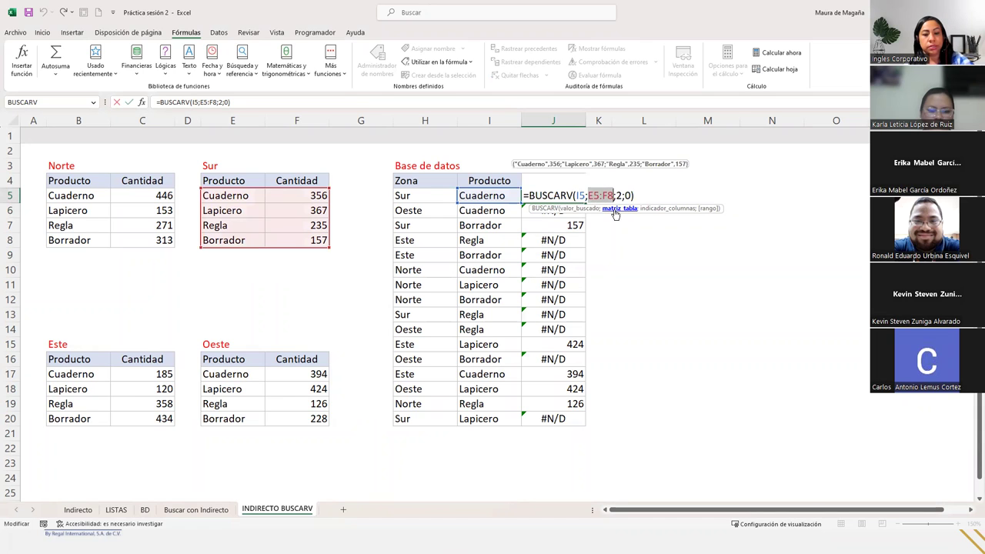
{"action": "key", "text": "Return"}
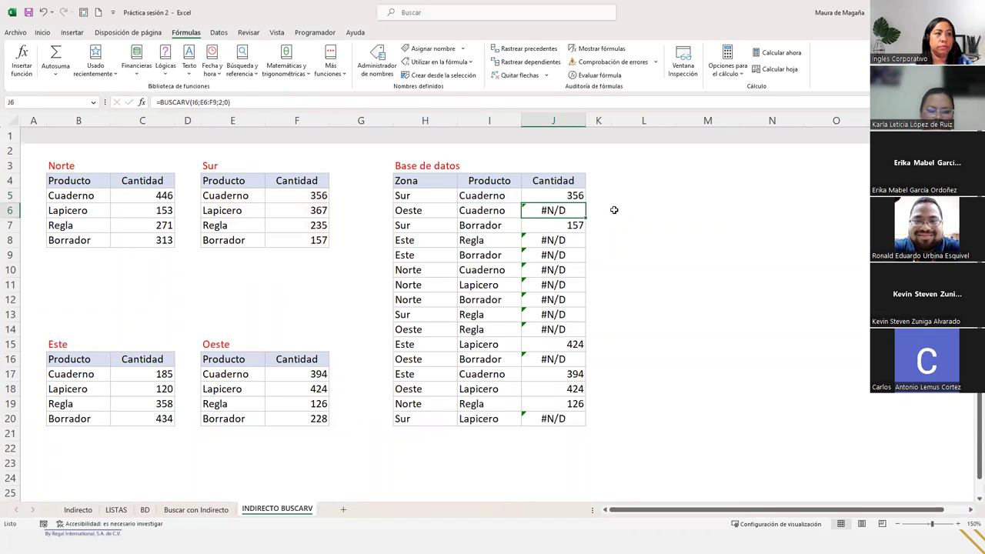
{"action": "left_click", "coordinate": [579, 197]}
{"action": "double_click", "coordinate": [586, 202]}
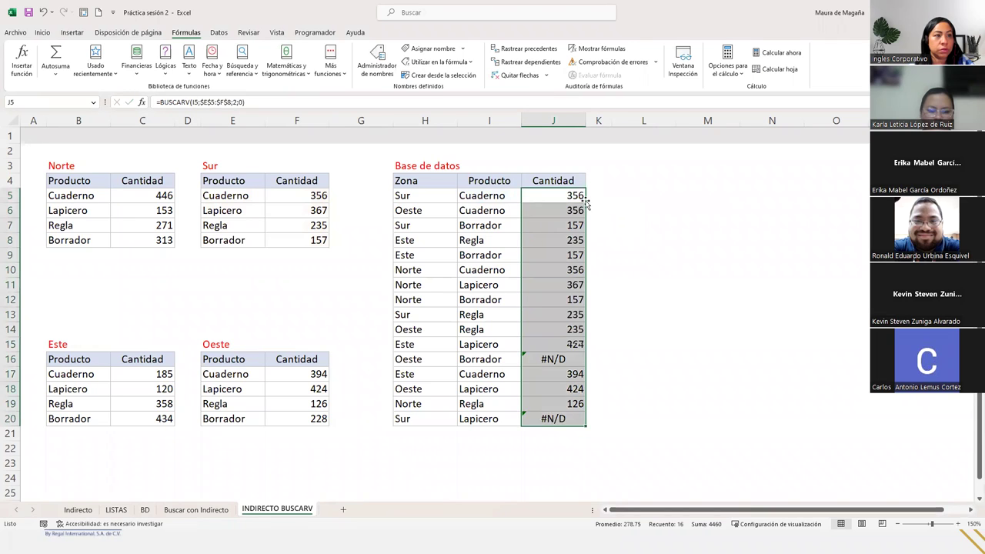
{"action": "left_click", "coordinate": [561, 196]}
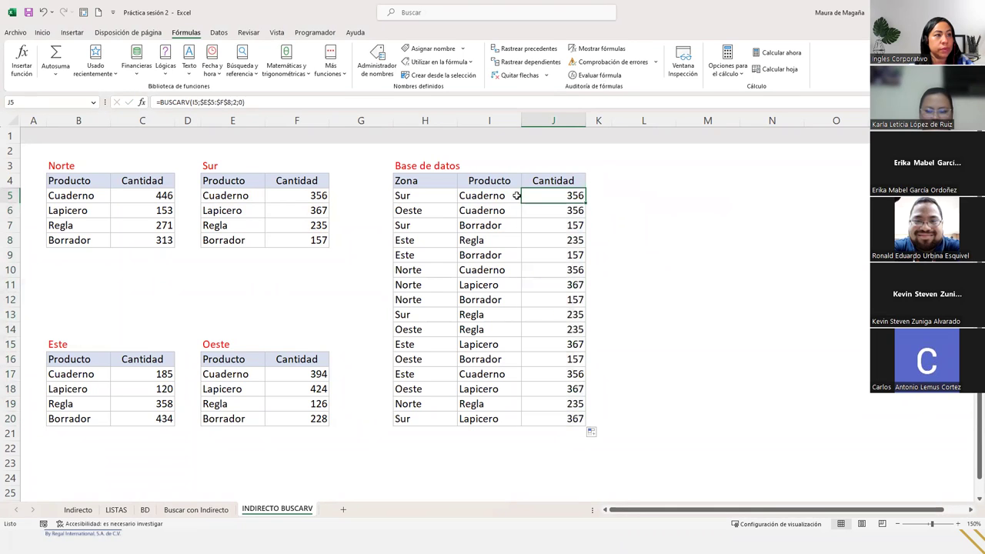
{"action": "left_click", "coordinate": [433, 197]}
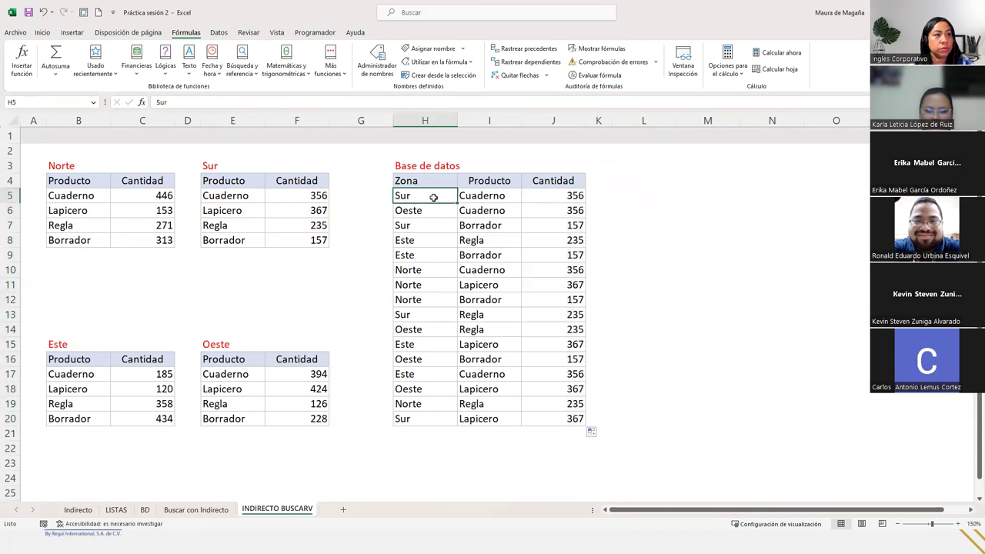
Clear the Cantidad lookup formulas from J6:J20, then from J5
{"action": "left_click", "coordinate": [557, 210]}
{"action": "left_click", "coordinate": [556, 224]}
{"action": "left_click", "coordinate": [558, 240]}
{"action": "left_click", "coordinate": [560, 266]}
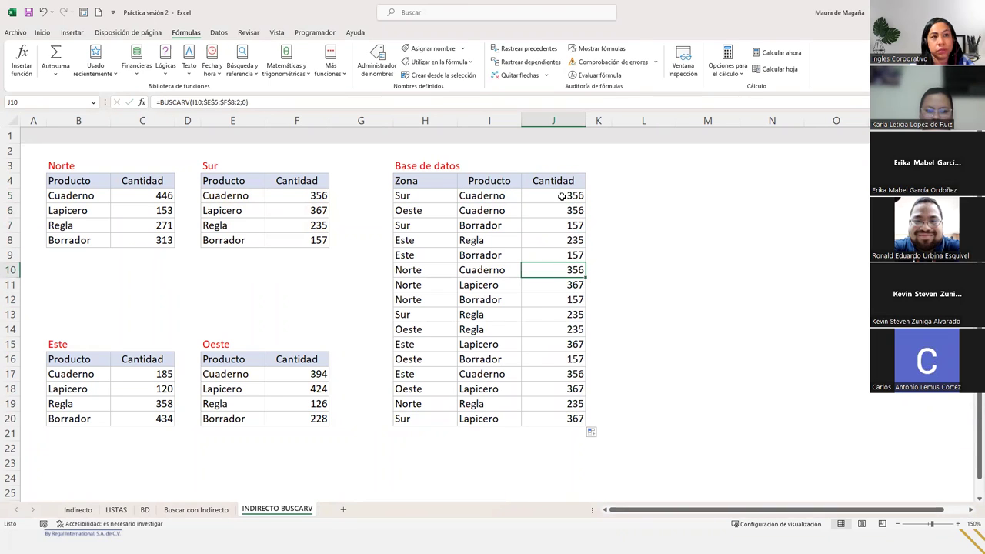
{"action": "left_click_drag", "start_coordinate": [556, 206], "coordinate": [542, 422]}
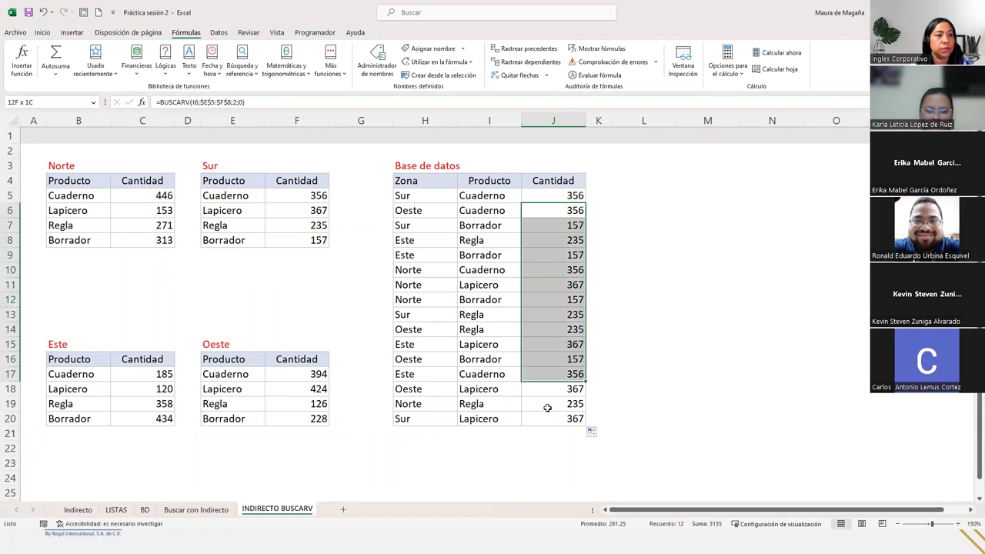
{"action": "key", "text": "Delete"}
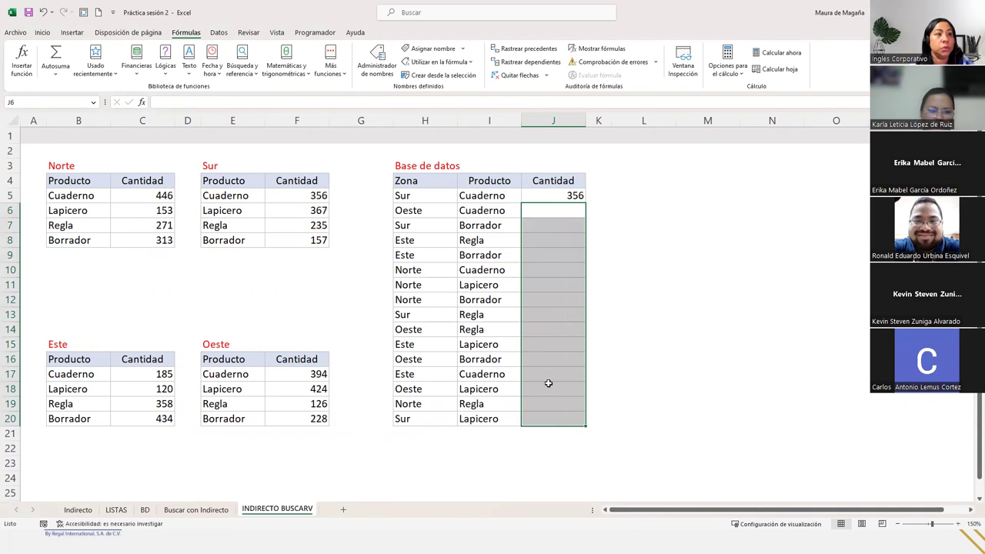
{"action": "left_click", "coordinate": [552, 210]}
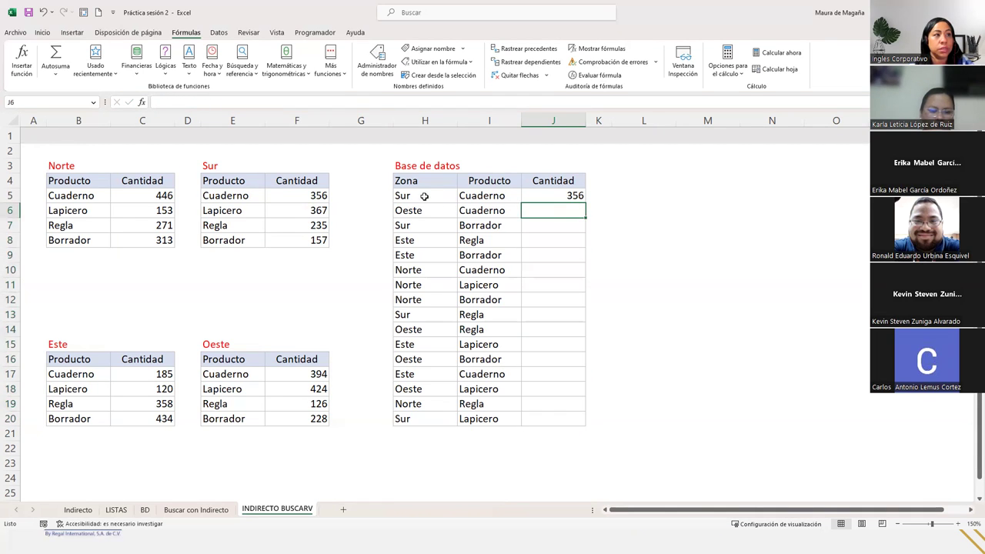
{"action": "left_click", "coordinate": [424, 195]}
{"action": "left_click", "coordinate": [552, 194]}
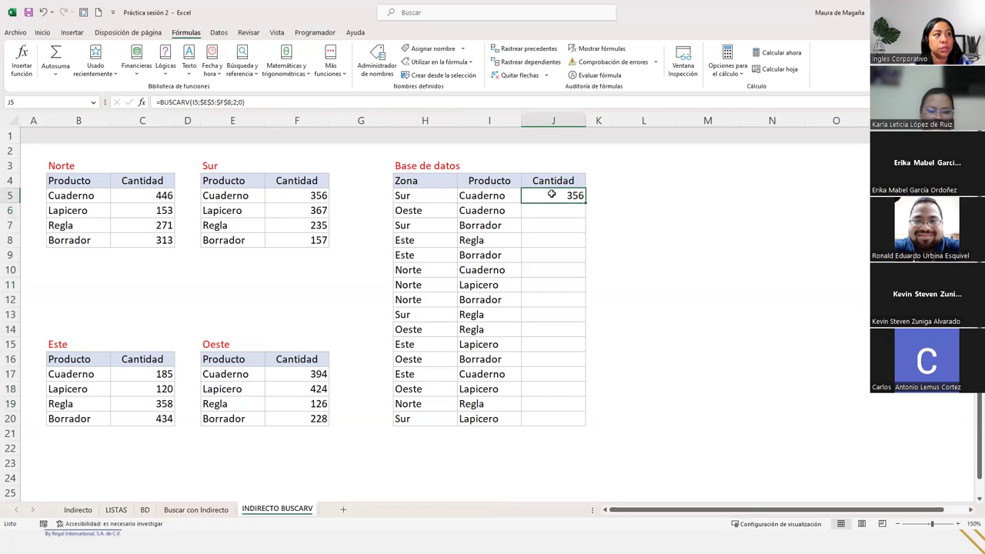
{"action": "key", "text": "Delete"}
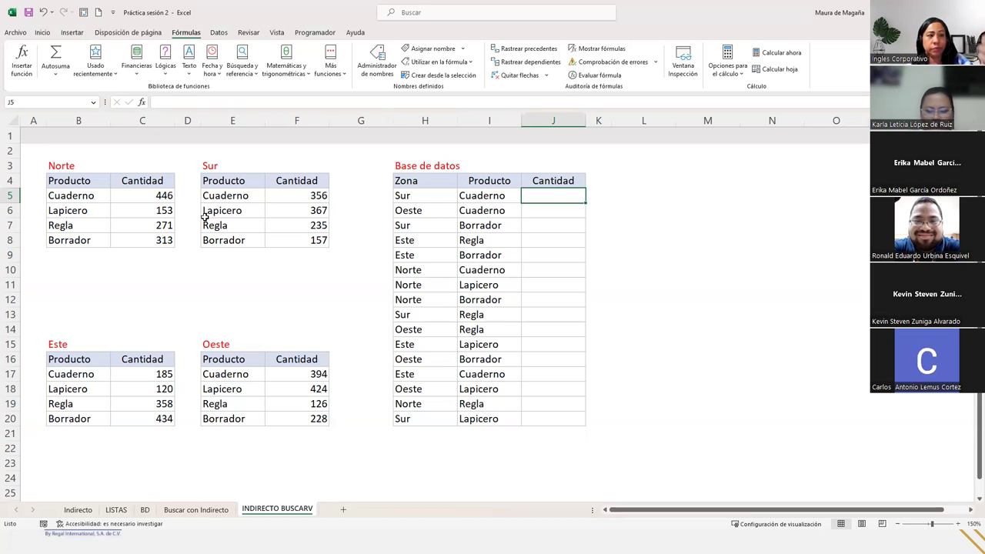
Name the Norte table B5:C8 'Norte' and the Sur table E5:F8 'Sur' via the Name Box
{"action": "left_click", "coordinate": [81, 198]}
{"action": "left_click_drag", "start_coordinate": [76, 183], "coordinate": [147, 243]}
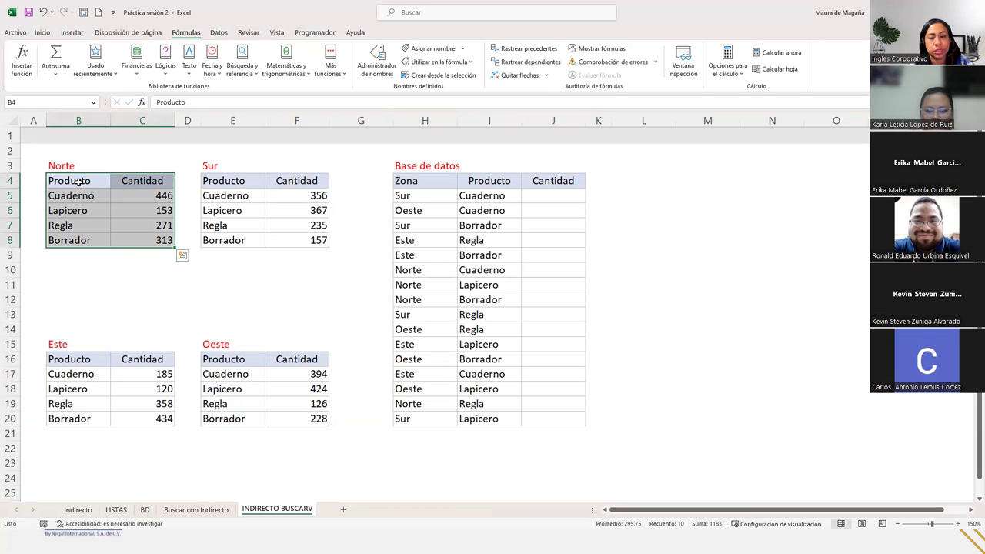
{"action": "left_click_drag", "start_coordinate": [78, 192], "coordinate": [149, 239]}
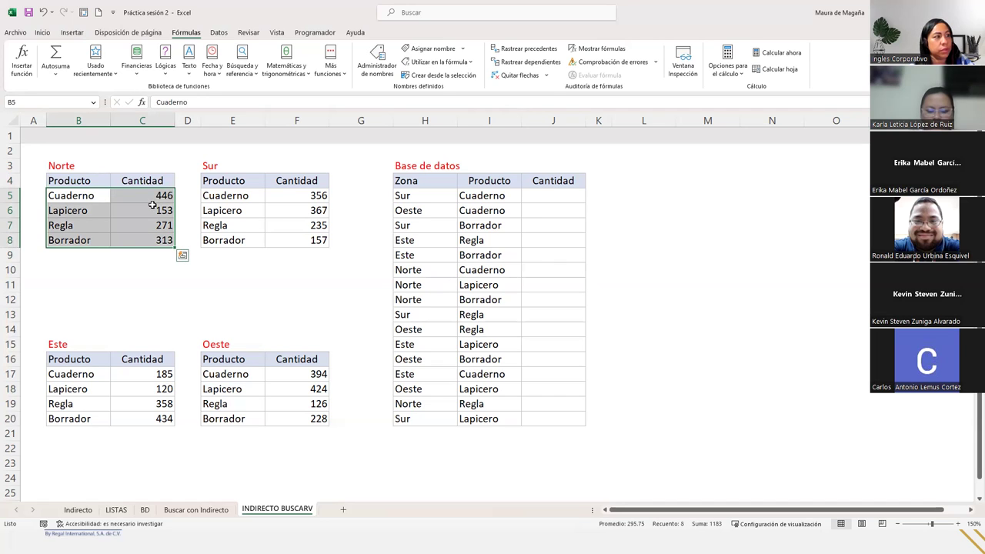
{"action": "left_click", "coordinate": [77, 100]}
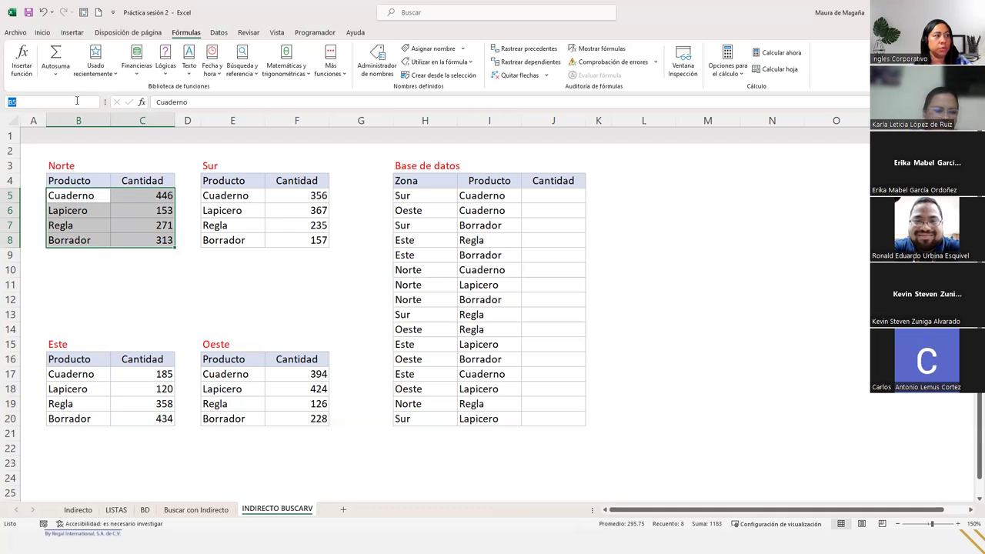
{"action": "type", "text": "Norte"}
{"action": "key", "text": "Return"}
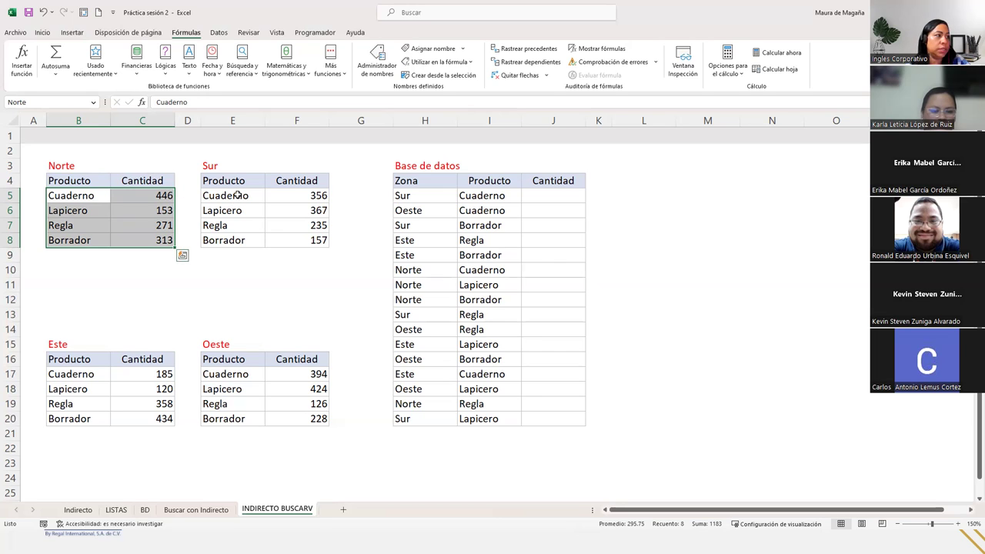
{"action": "left_click", "coordinate": [238, 195]}
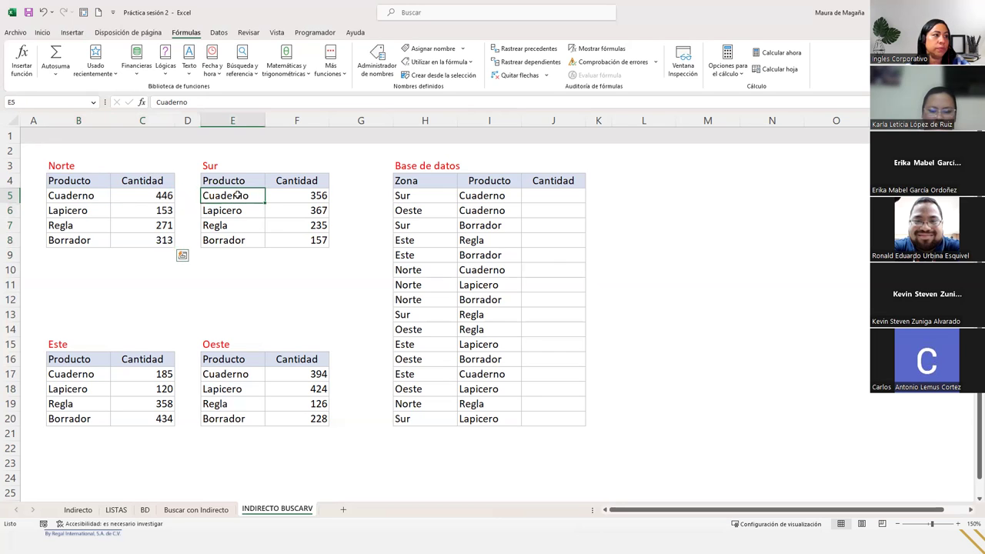
{"action": "left_click_drag", "start_coordinate": [238, 195], "coordinate": [287, 237]}
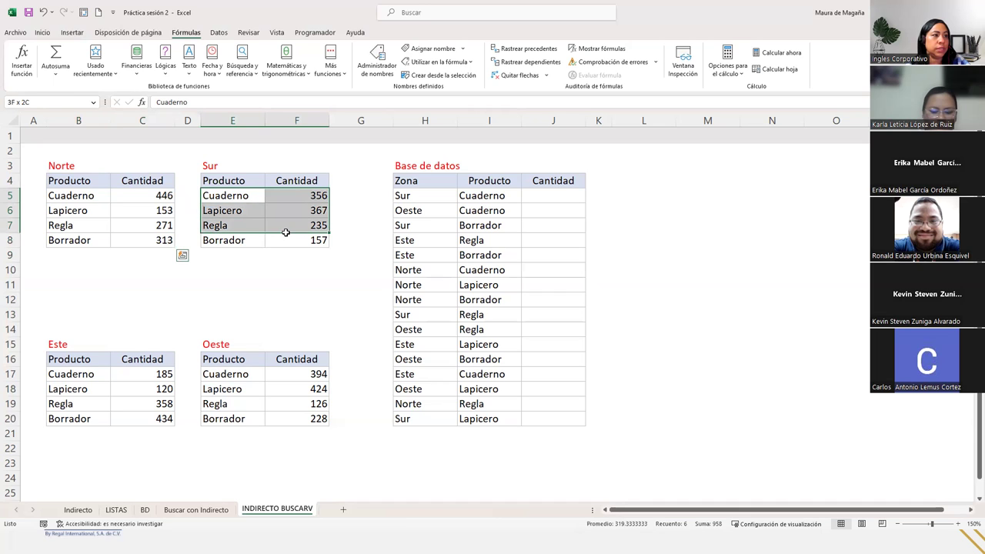
{"action": "left_click", "coordinate": [75, 103]}
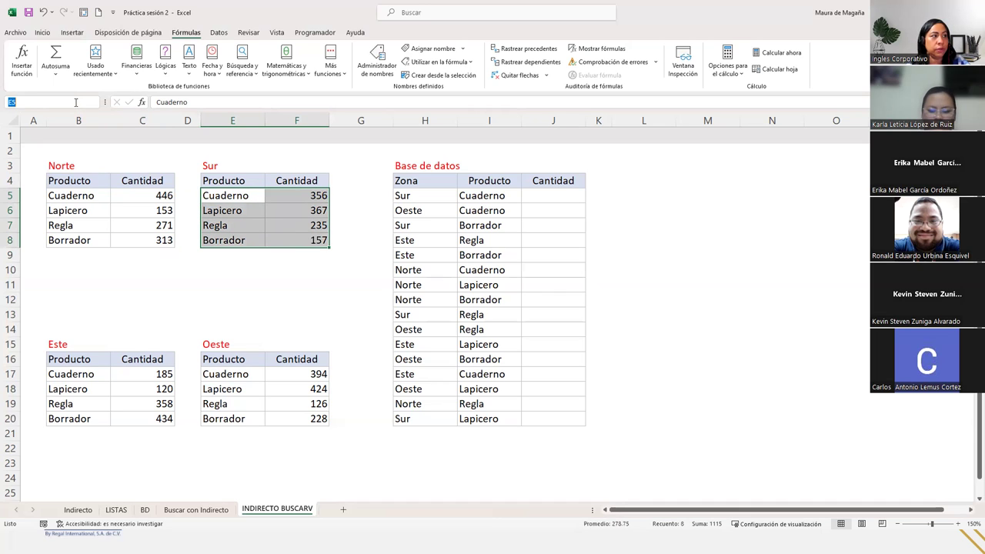
{"action": "type", "text": "Sur"}
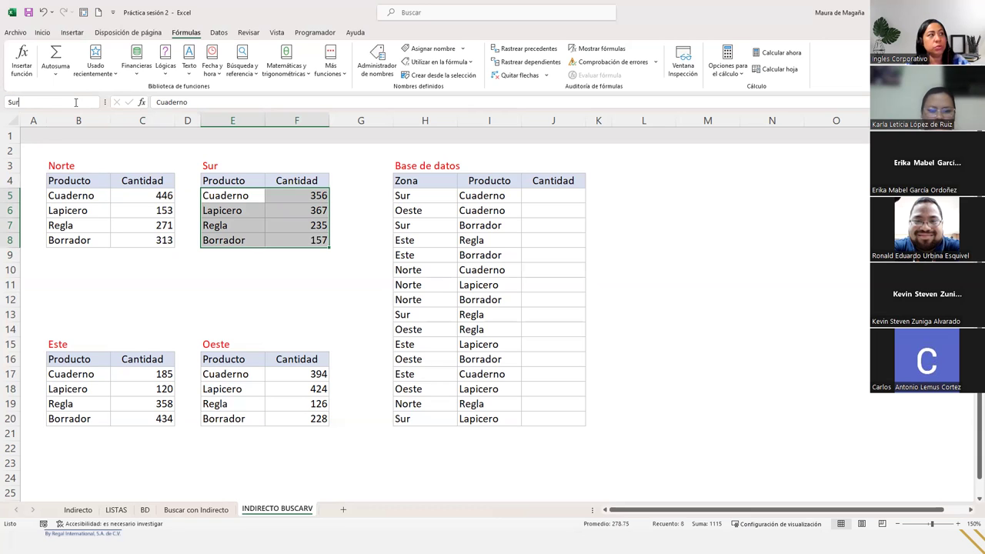
{"action": "key", "text": "Return"}
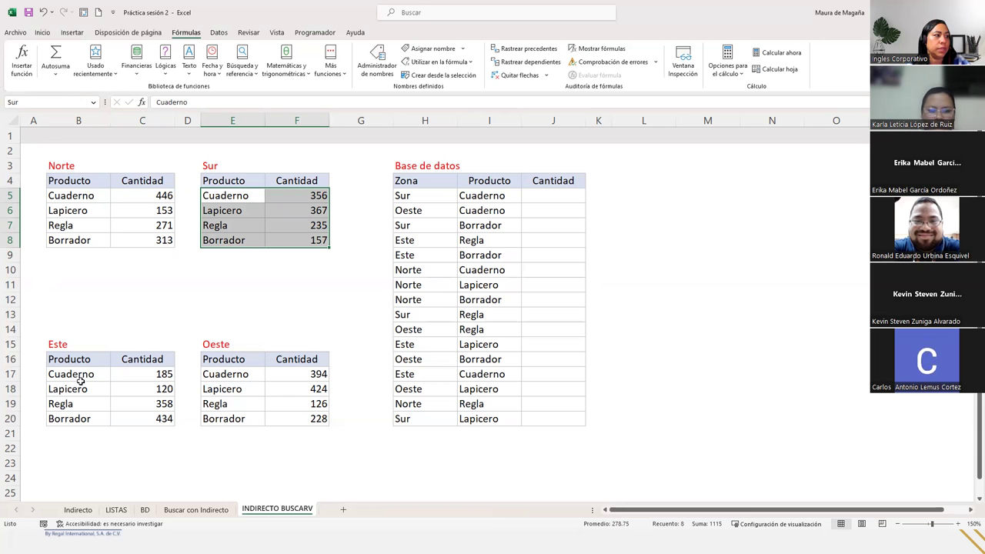
Name B17:C20 'Este' and E17:F20 'Oeste', then review the names in the Name Manager
{"action": "left_click_drag", "start_coordinate": [85, 373], "coordinate": [151, 416]}
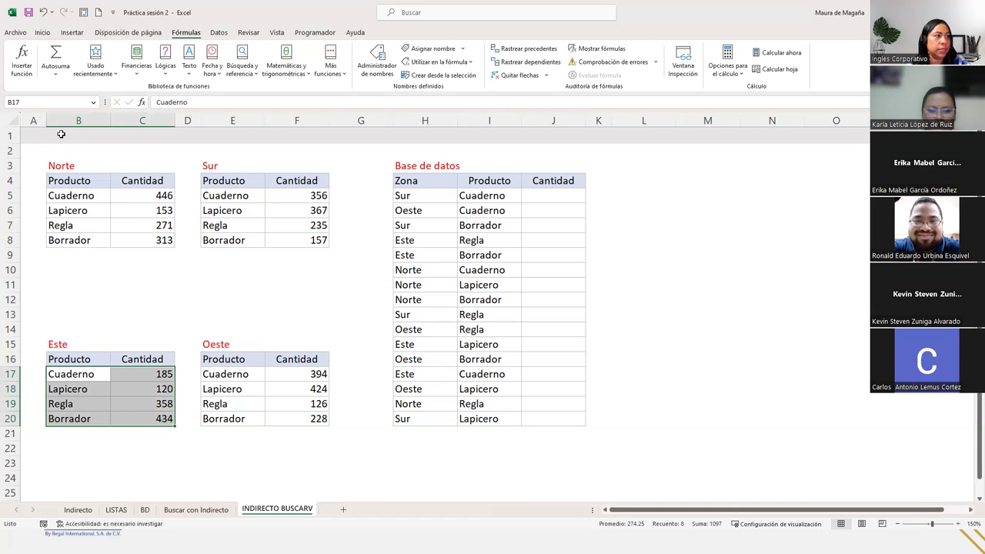
{"action": "left_click", "coordinate": [62, 102]}
{"action": "type", "text": "Este"}
{"action": "key", "text": "Return"}
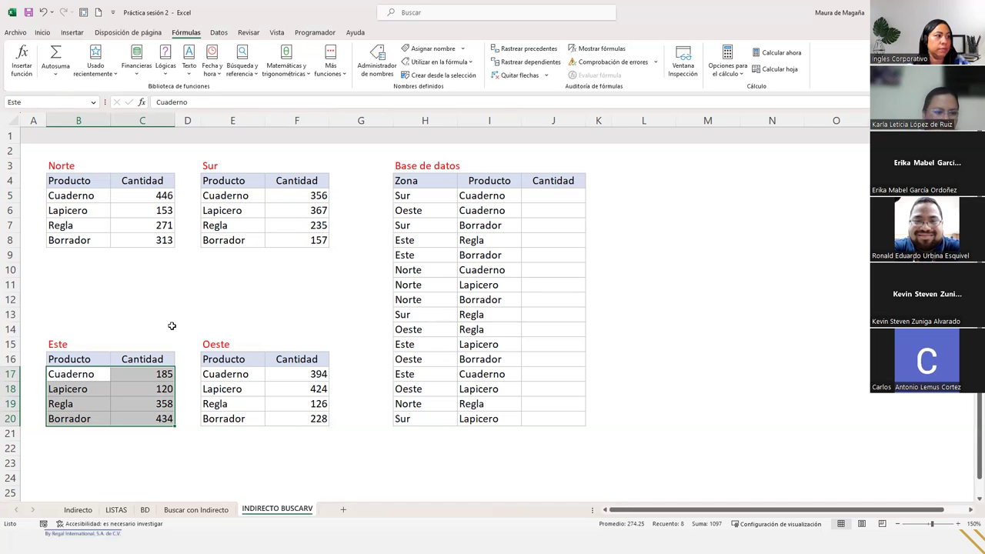
{"action": "left_click_drag", "start_coordinate": [226, 374], "coordinate": [294, 424]}
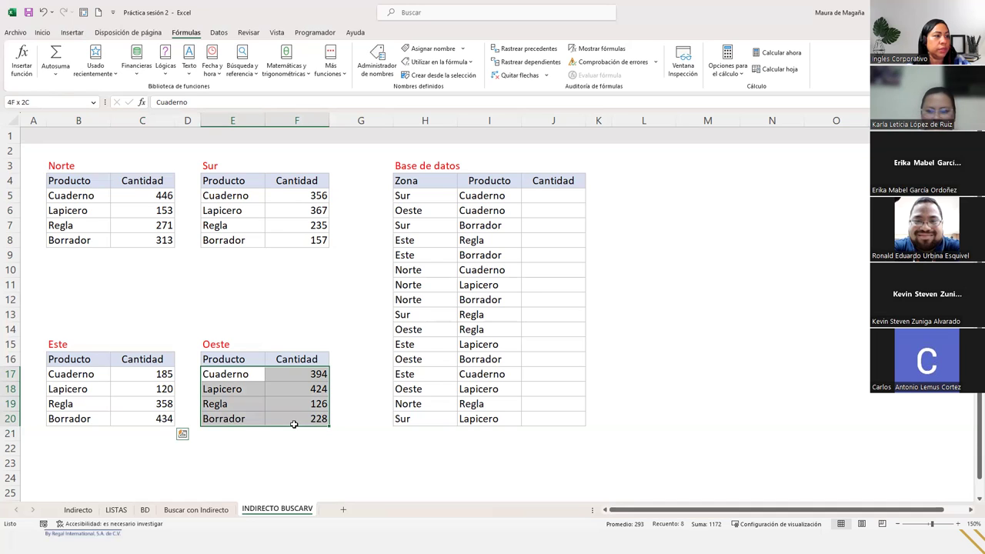
{"action": "left_click_drag", "start_coordinate": [294, 424], "coordinate": [294, 424]}
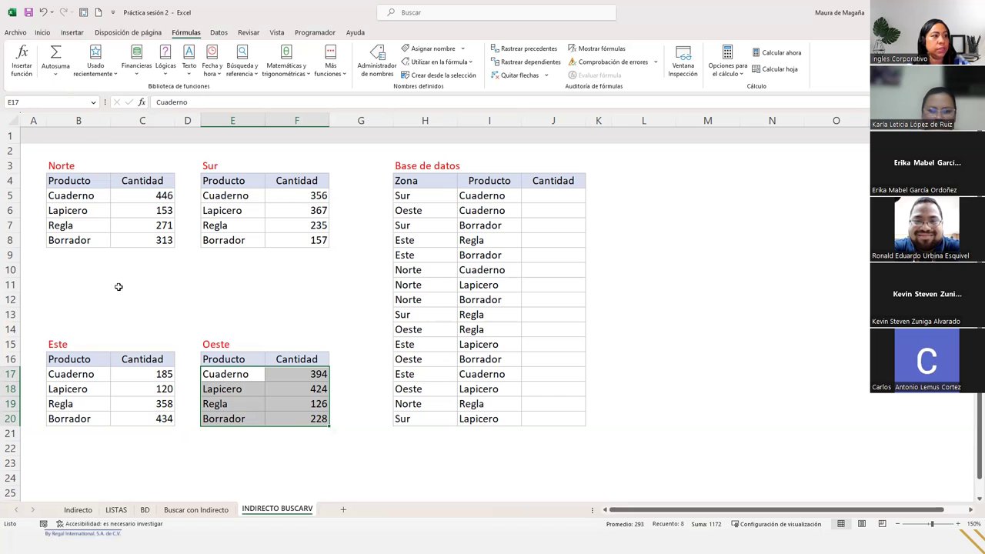
{"action": "left_click", "coordinate": [56, 100]}
{"action": "type", "text": "Oeste"}
{"action": "key", "text": "Return"}
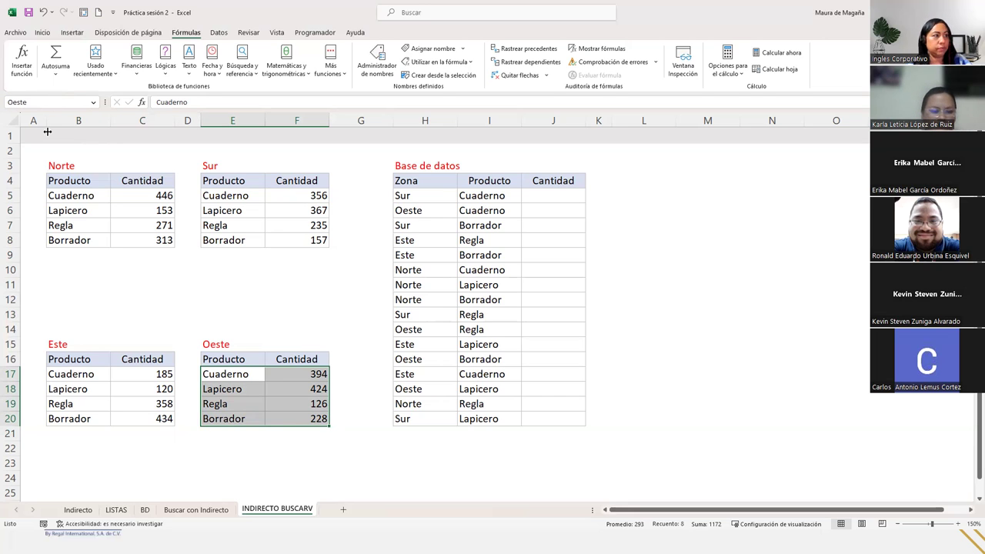
{"action": "left_click", "coordinate": [227, 390]}
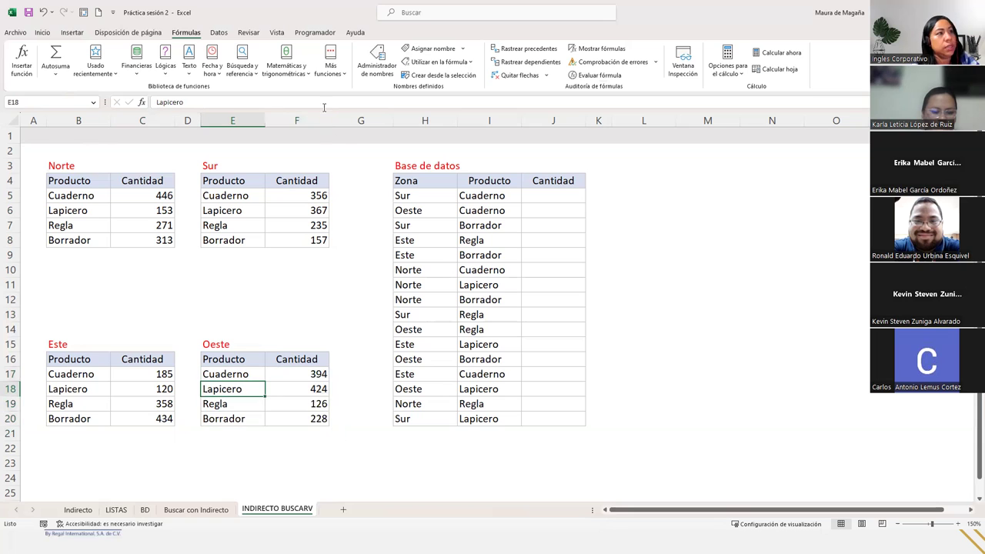
{"action": "left_click", "coordinate": [376, 61]}
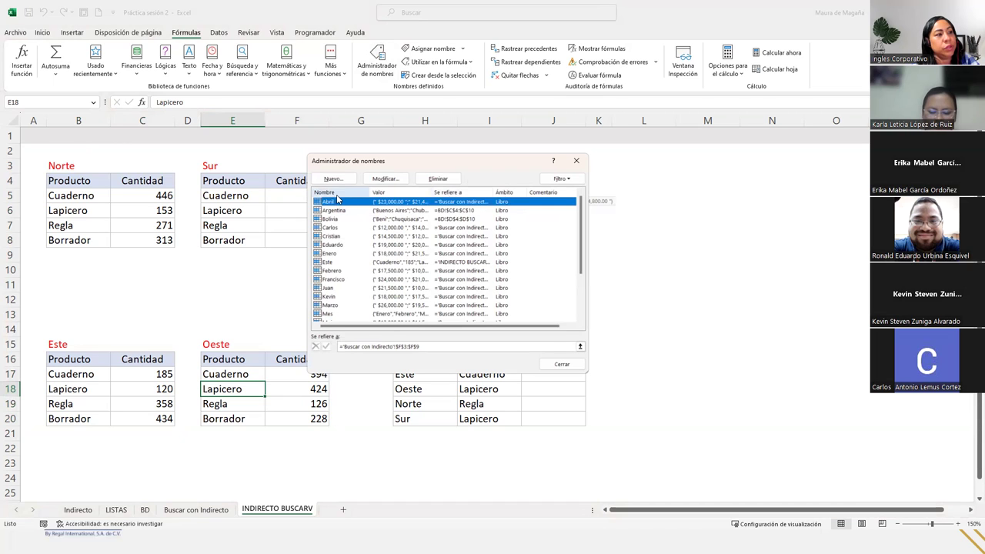
{"action": "left_click", "coordinate": [330, 262]}
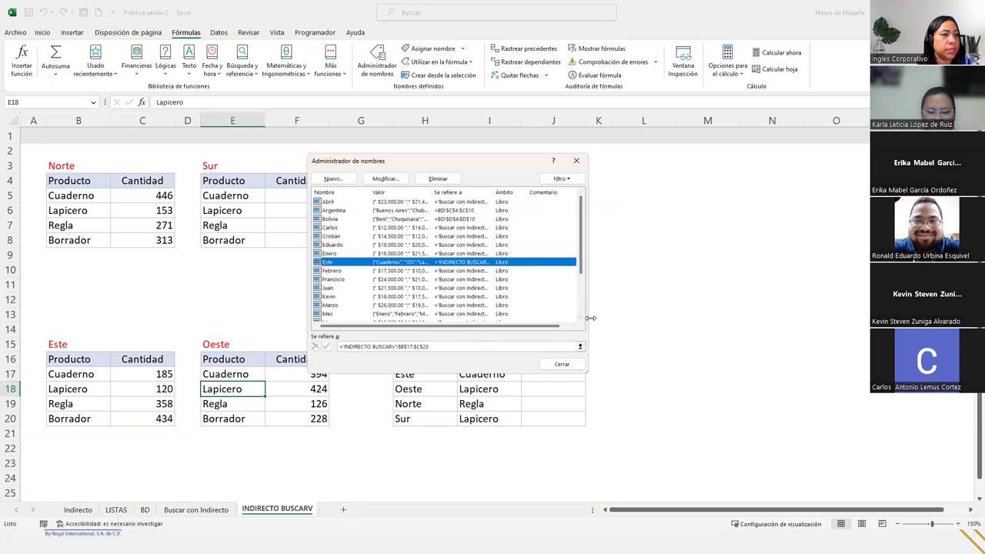
{"action": "scroll", "coordinate": [454, 296], "scroll_direction": "down", "scroll_amount": 2}
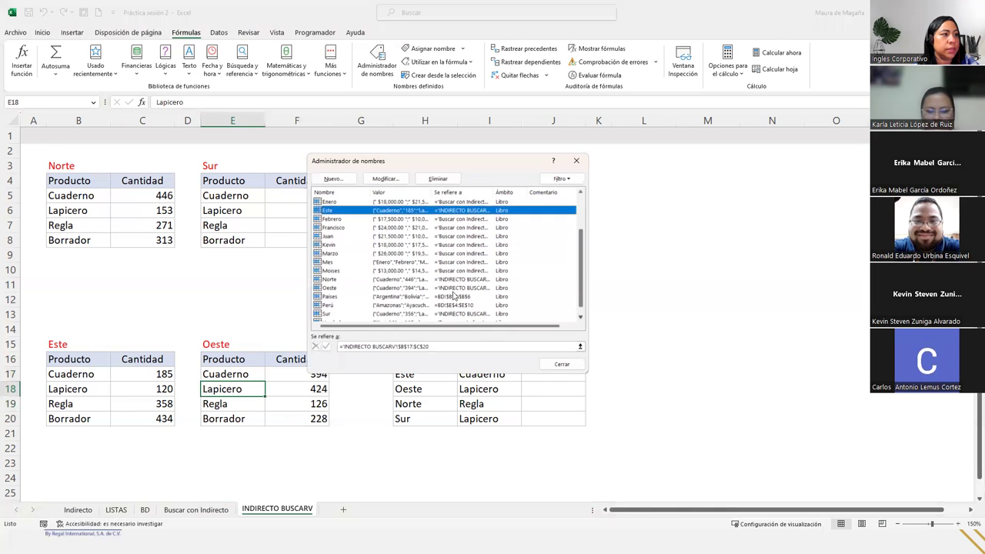
{"action": "left_click", "coordinate": [337, 279]}
{"action": "left_click", "coordinate": [337, 288]}
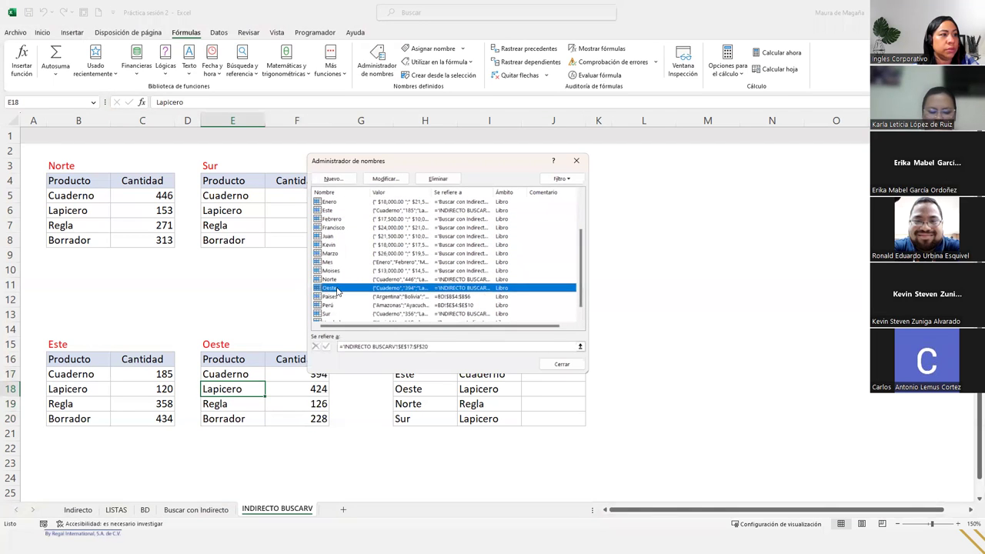
{"action": "left_click", "coordinate": [331, 315]}
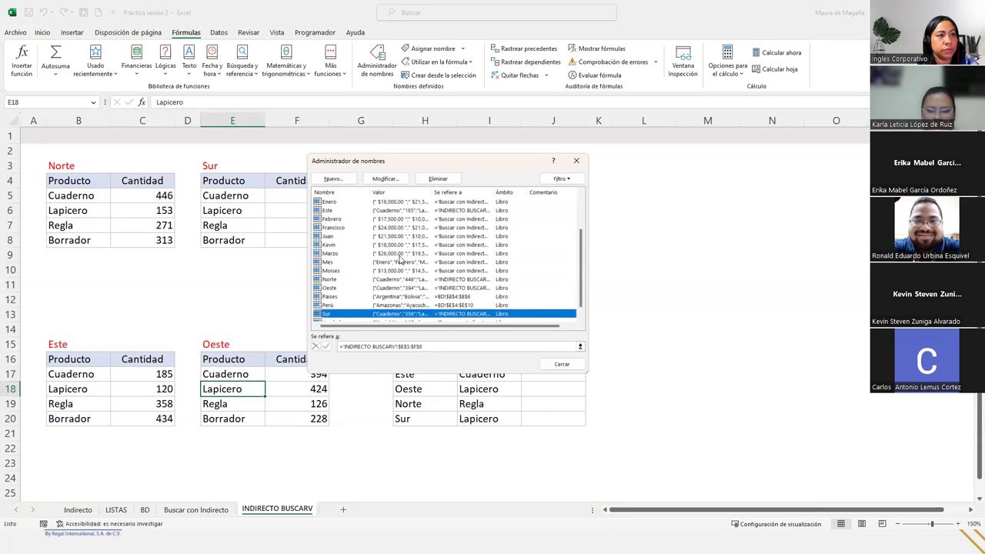
{"action": "left_click_drag", "start_coordinate": [493, 190], "coordinate": [526, 190]}
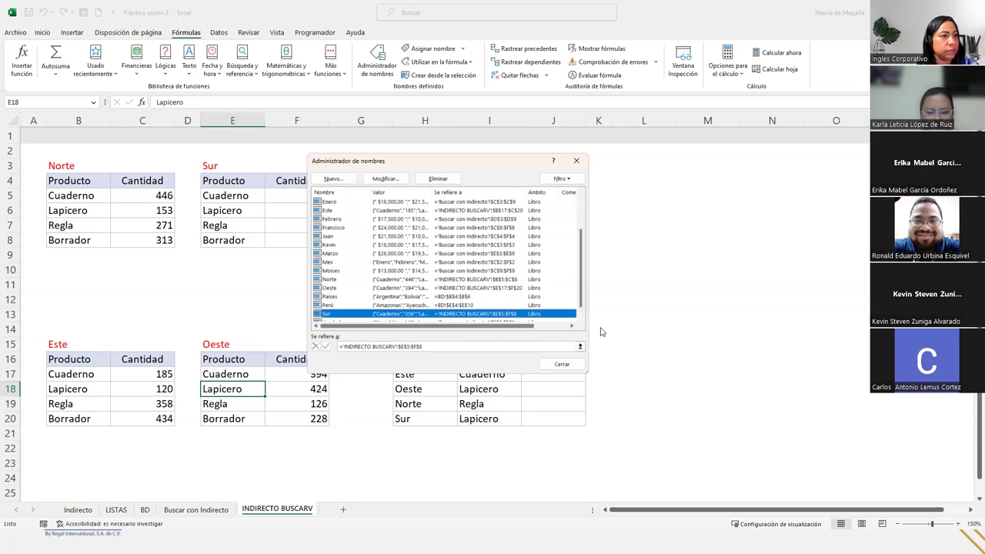
{"action": "left_click_drag", "start_coordinate": [554, 326], "coordinate": [583, 323]}
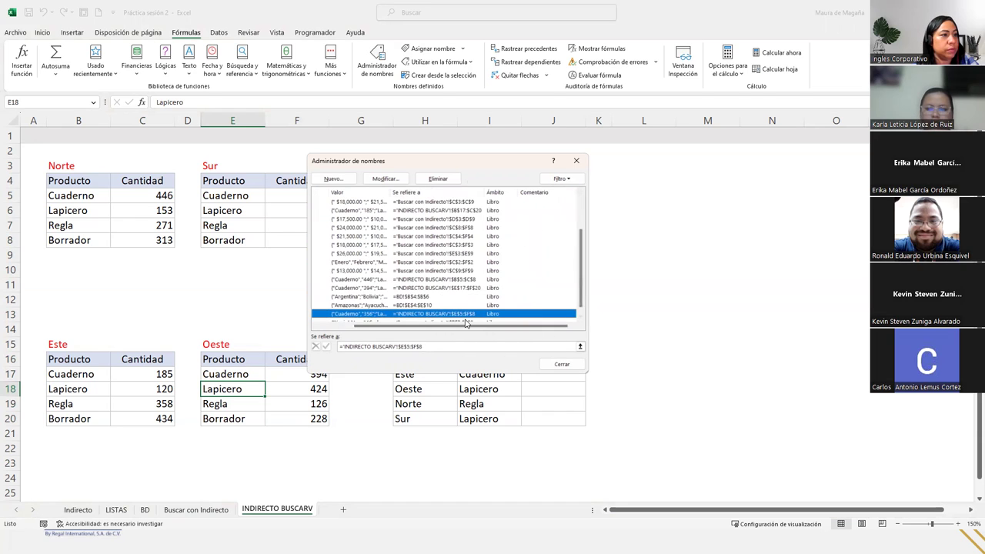
{"action": "left_click", "coordinate": [568, 177]}
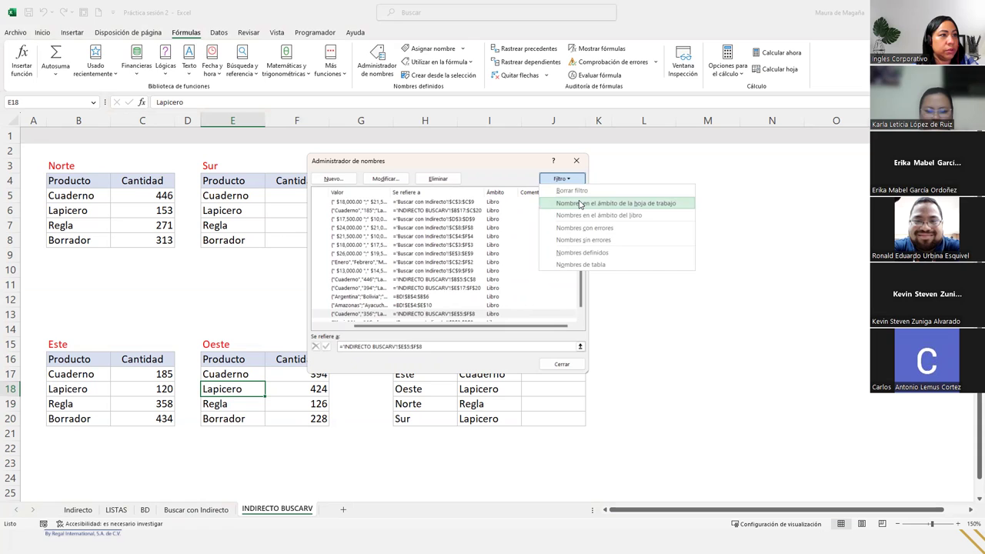
{"action": "left_click", "coordinate": [581, 204]}
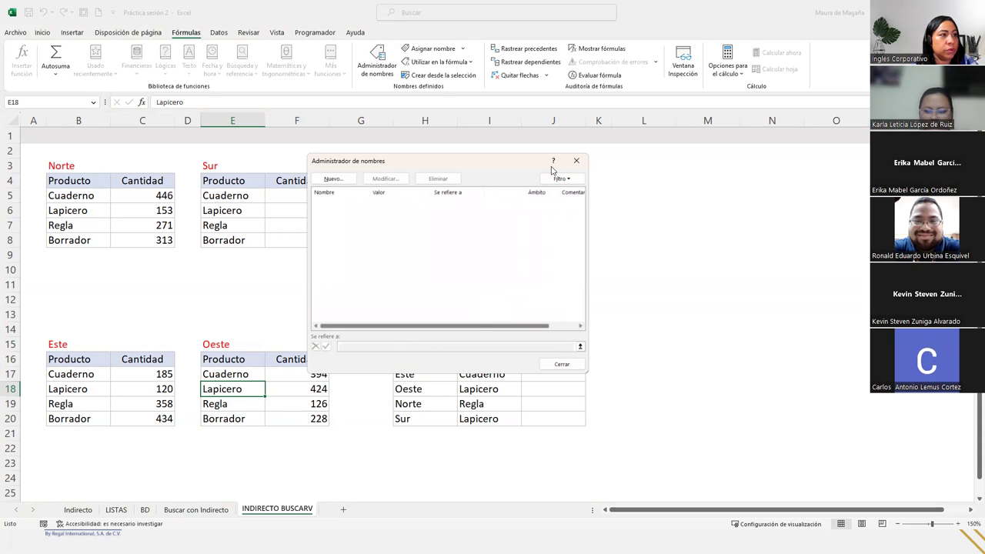
{"action": "left_click", "coordinate": [570, 180]}
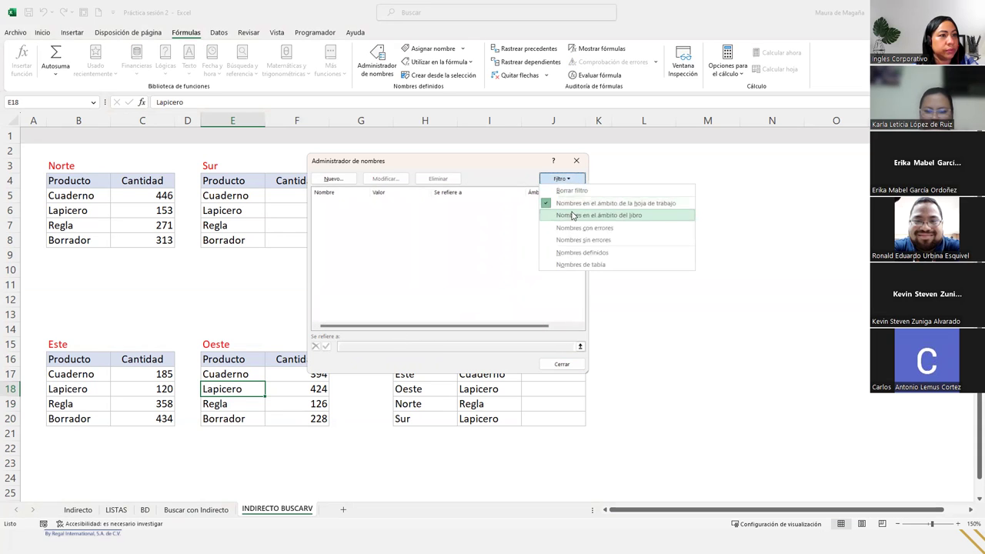
{"action": "left_click", "coordinate": [572, 216]}
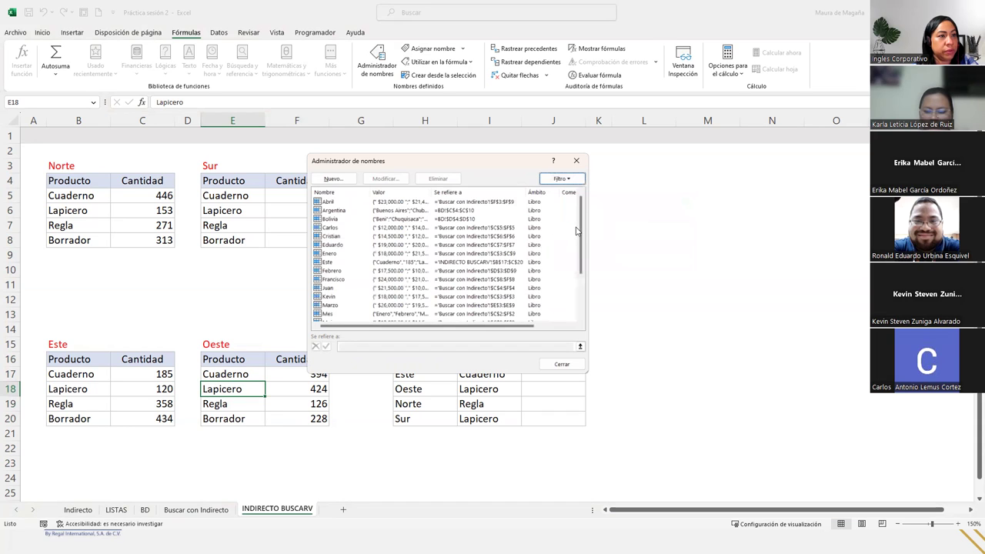
{"action": "left_click_drag", "start_coordinate": [580, 231], "coordinate": [585, 293]}
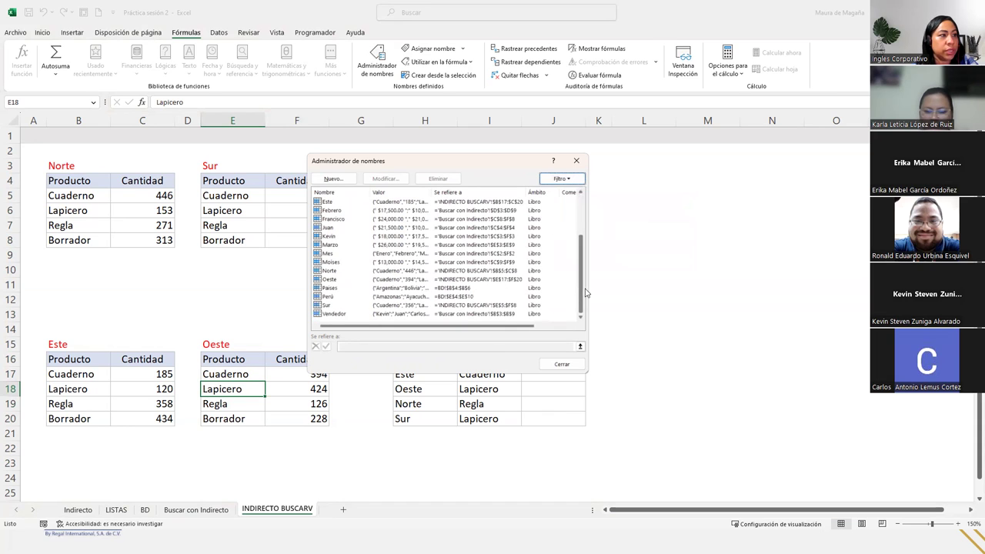
{"action": "scroll", "coordinate": [585, 293], "scroll_direction": "up", "scroll_amount": 3}
{"action": "left_click", "coordinate": [579, 179]}
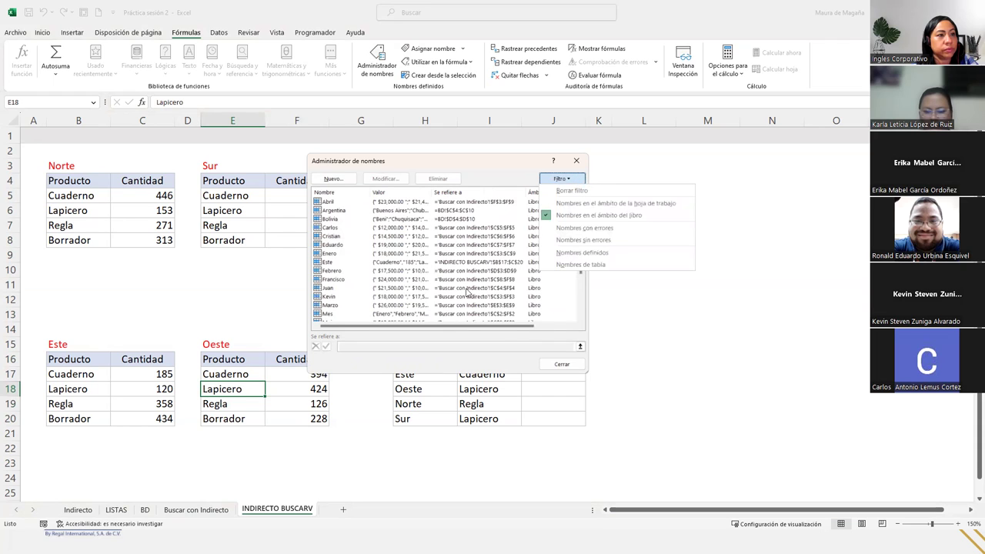
{"action": "left_click", "coordinate": [554, 194]}
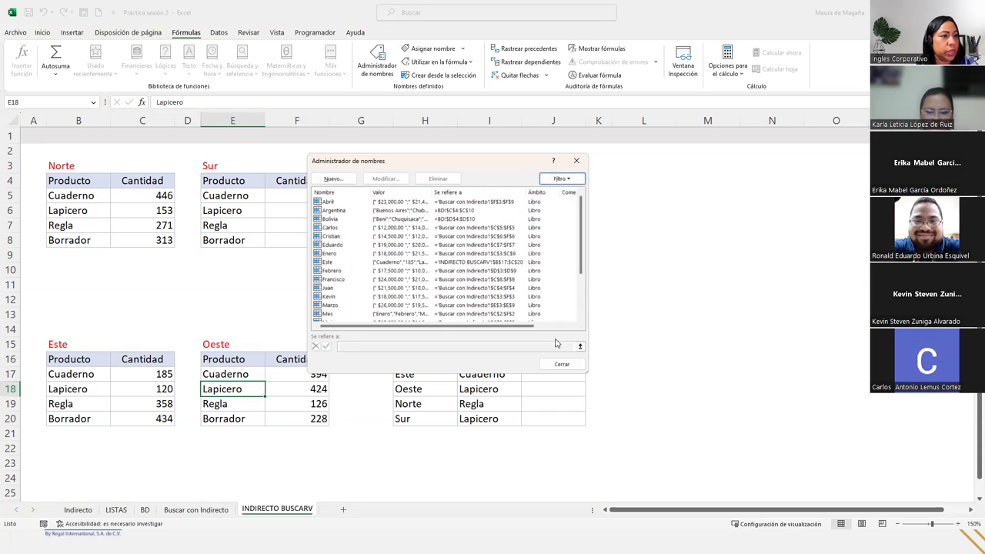
{"action": "left_click", "coordinate": [573, 362]}
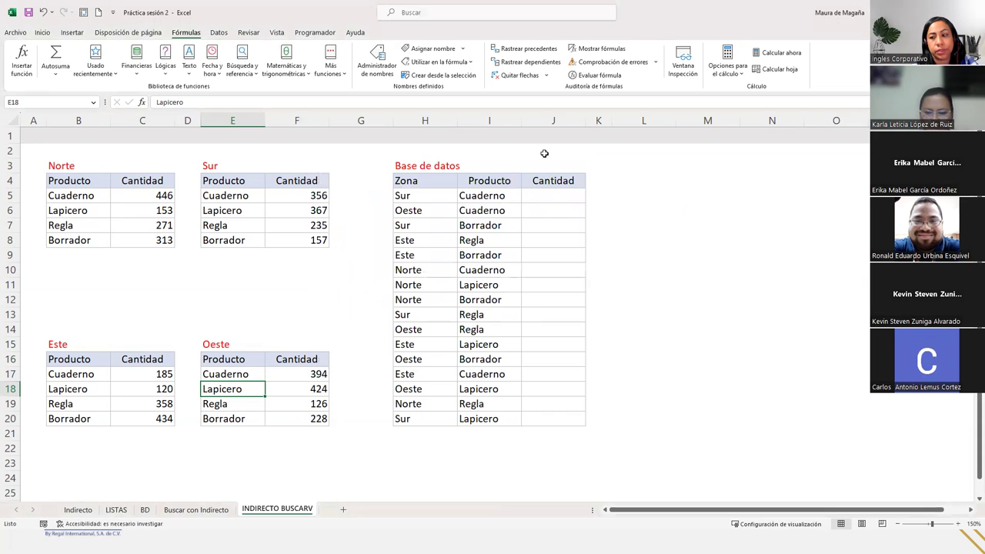
Begin J5's formula as =BUSCARV(I5; after trying and removing an H5 table reference
{"action": "left_click", "coordinate": [550, 199]}
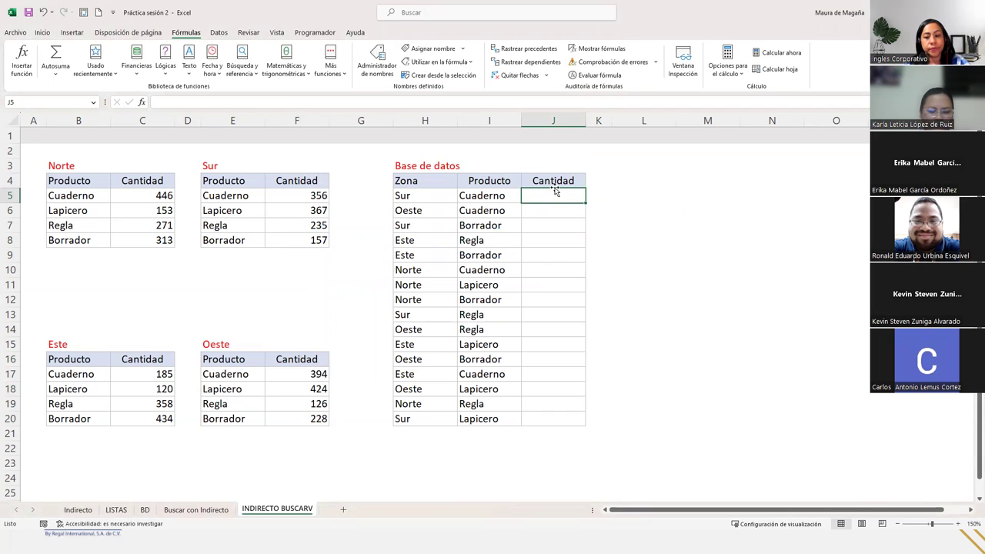
{"action": "type", "text": "="}
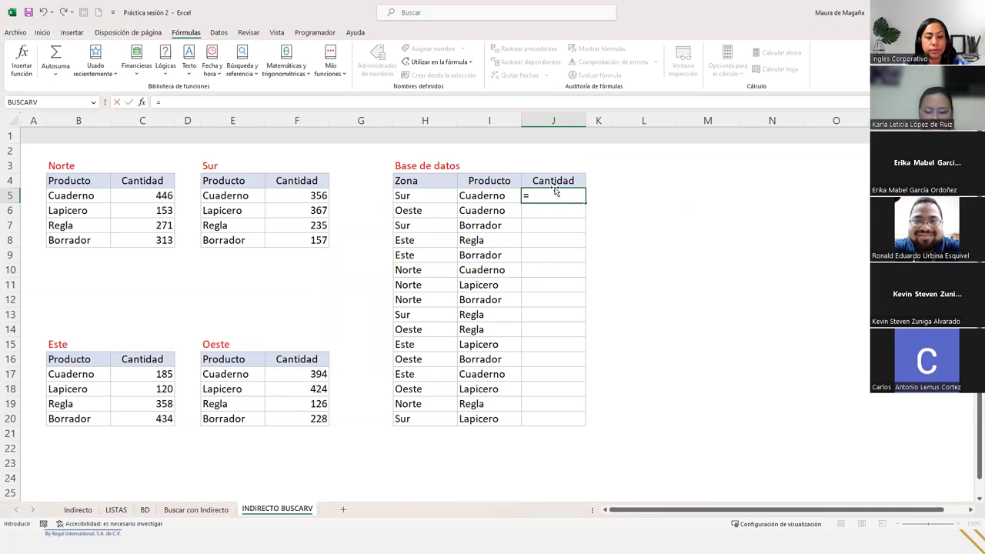
{"action": "type", "text": "buscar"}
{"action": "key", "text": "Down"}
{"action": "key", "text": "Down"}
{"action": "key", "text": "Tab"}
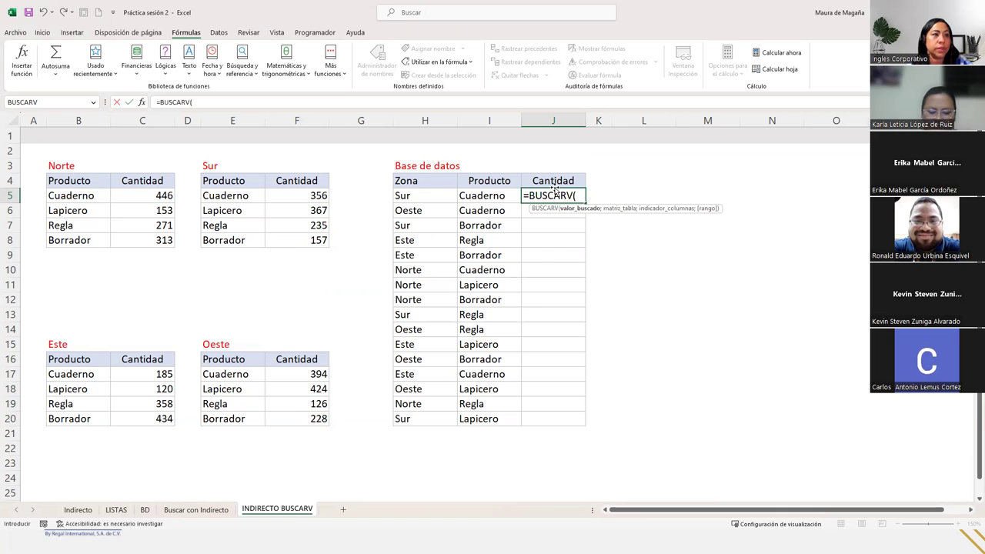
{"action": "left_click", "coordinate": [509, 195]}
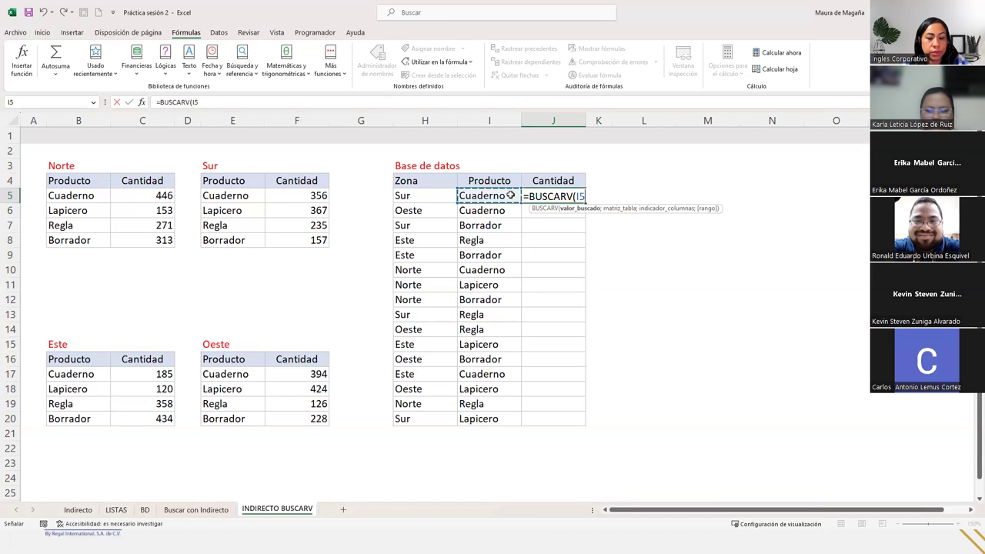
{"action": "type", "text": ";"}
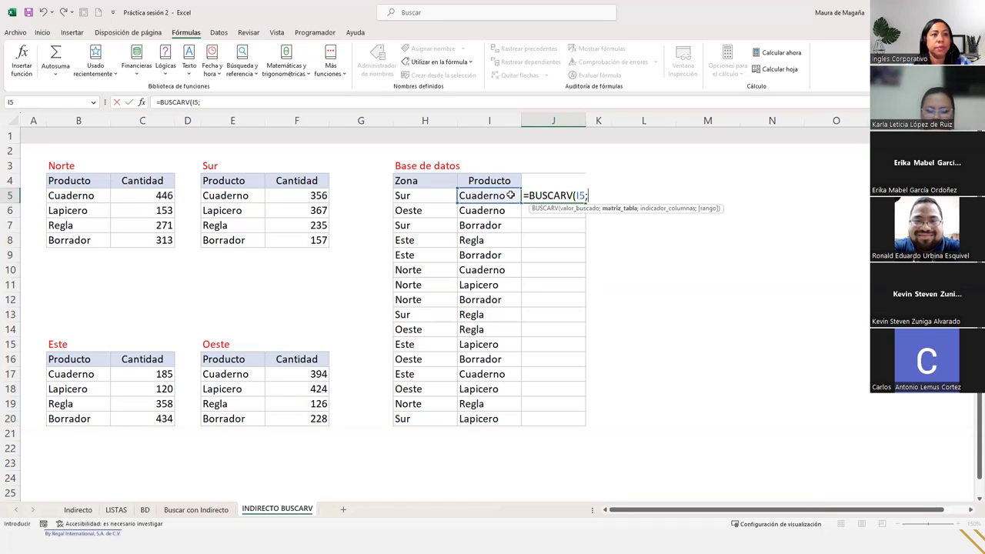
{"action": "left_click", "coordinate": [420, 194]}
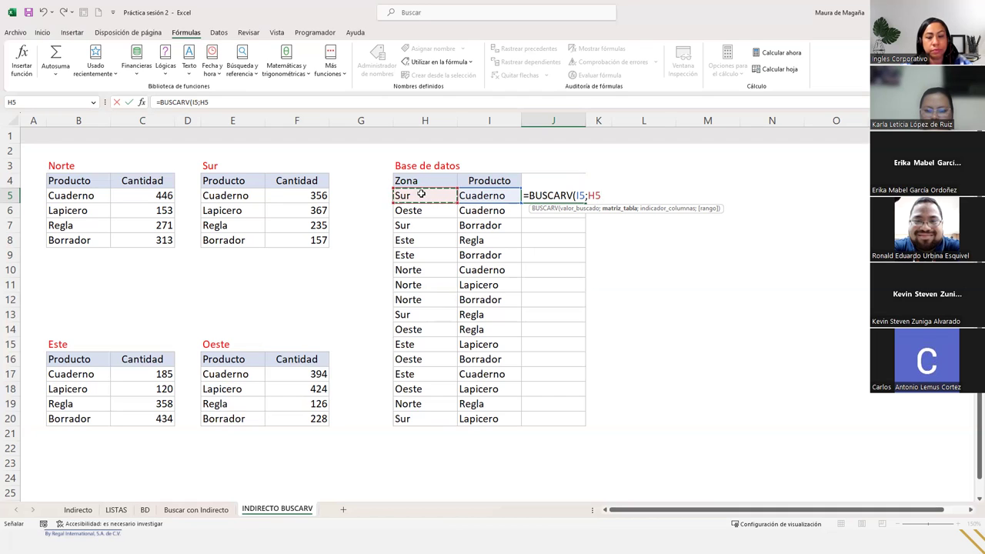
{"action": "key", "text": "BackSpace"}
{"action": "key", "text": "BackSpace"}
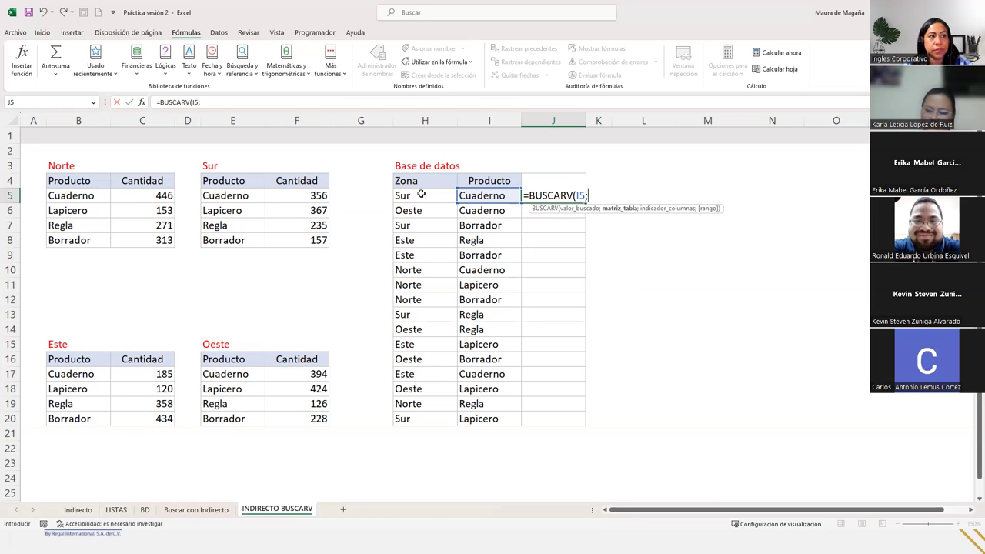
{"action": "left_click", "coordinate": [420, 194]}
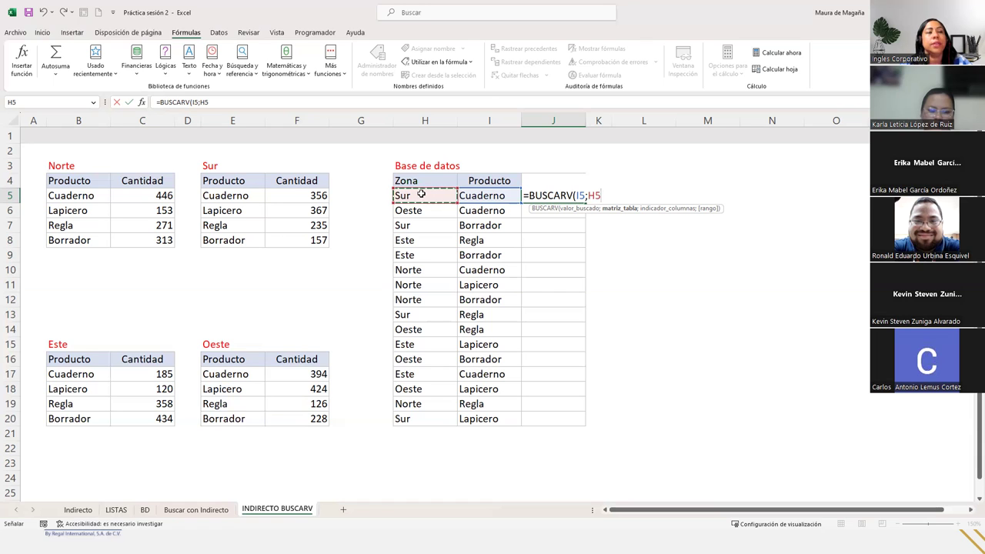
{"action": "key", "text": "BackSpace"}
{"action": "key", "text": "BackSpace"}
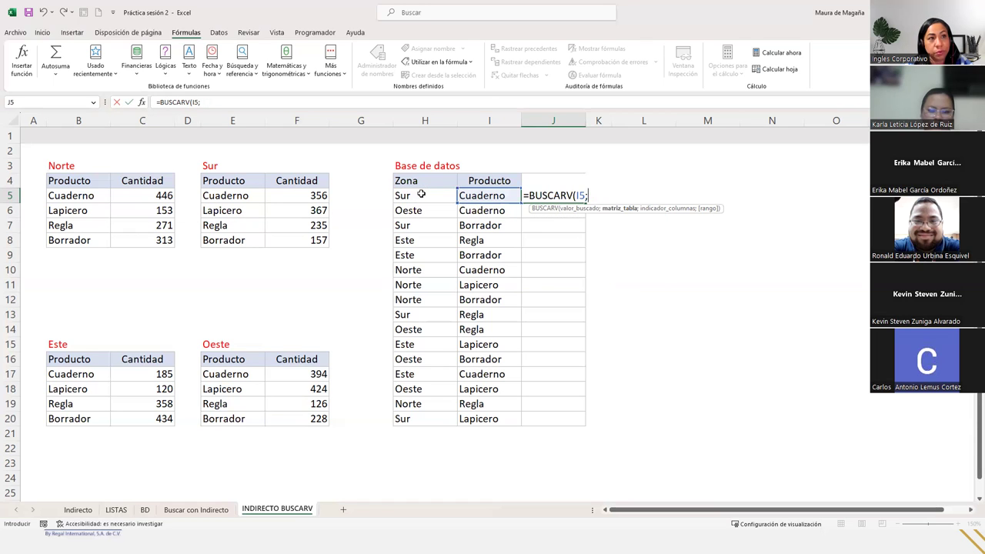
Insert INDIRECTO(H5) as the table argument of J5's BUSCARV
{"action": "type", "text": "indi"}
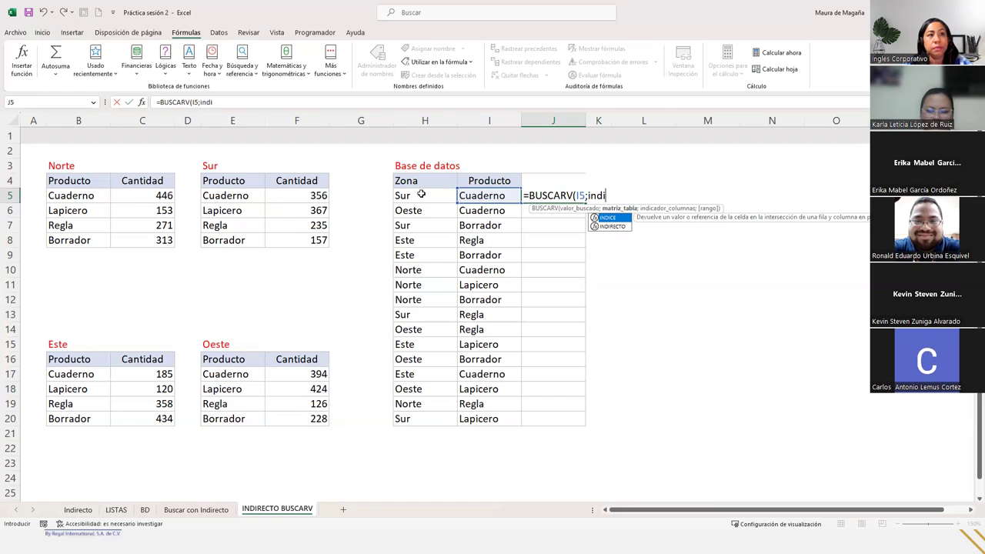
{"action": "key", "text": "Down"}
{"action": "key", "text": "Tab"}
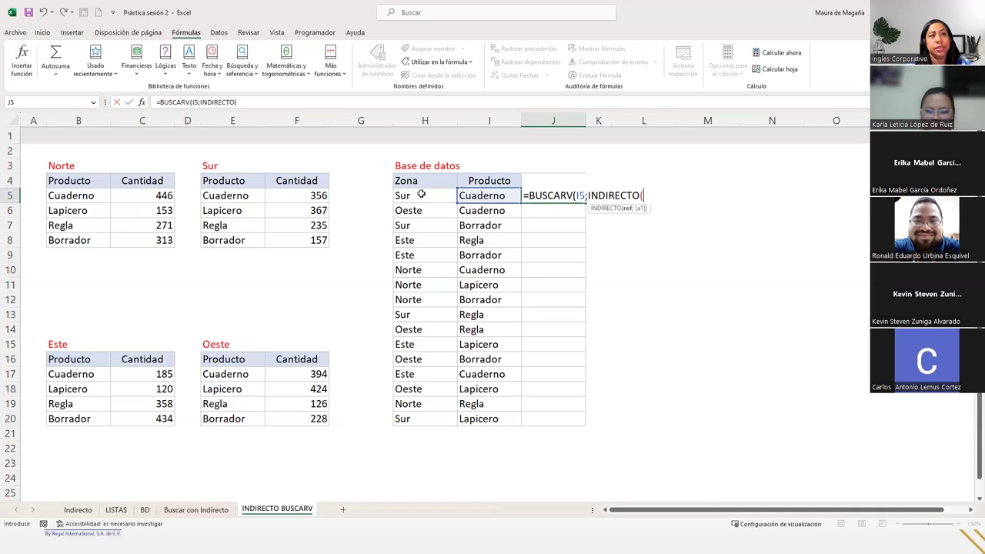
{"action": "left_click", "coordinate": [401, 195]}
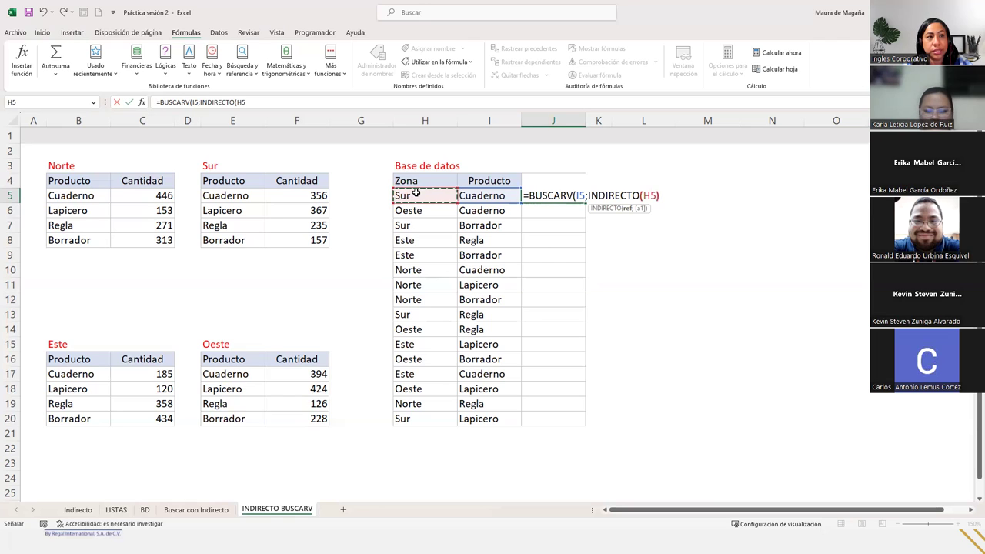
{"action": "type", "text": ")"}
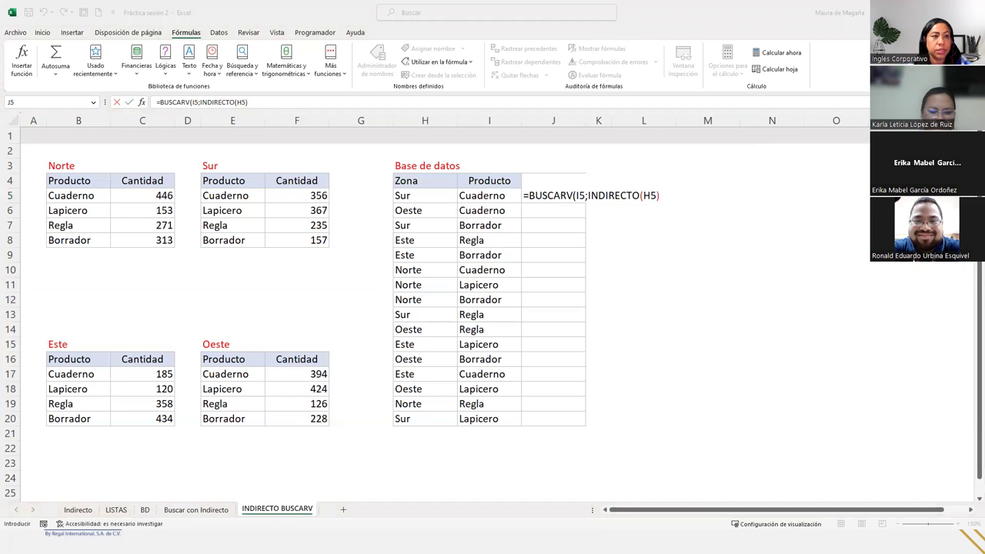
Finish the BUSCARV arguments with column 2 and match type 1, closing the formula
{"action": "left_click", "coordinate": [675, 192]}
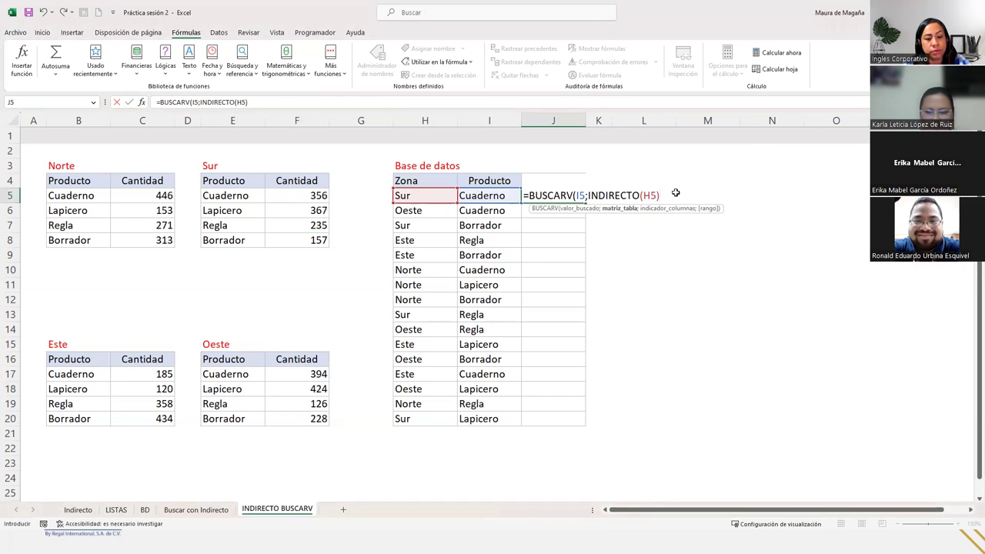
{"action": "type", "text": ";"}
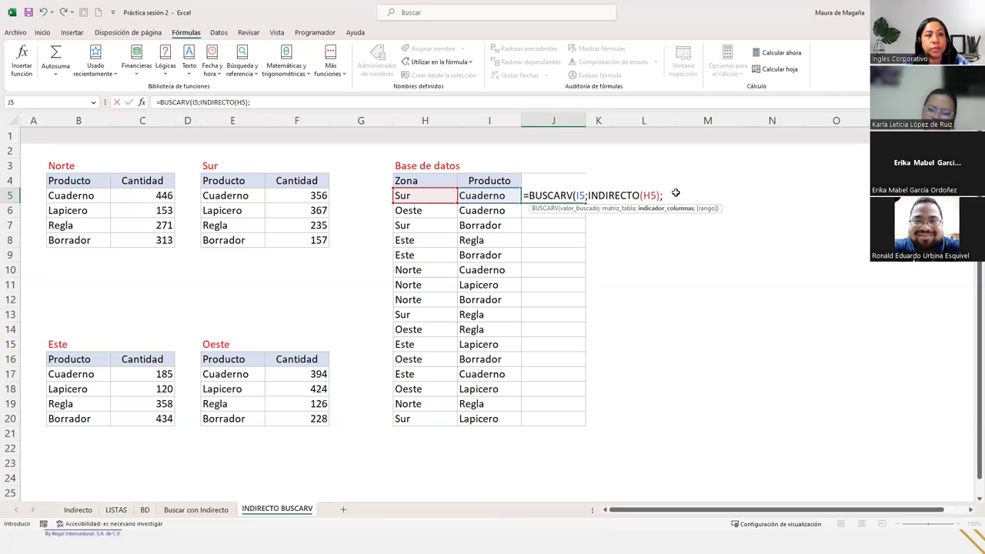
{"action": "type", "text": "2"}
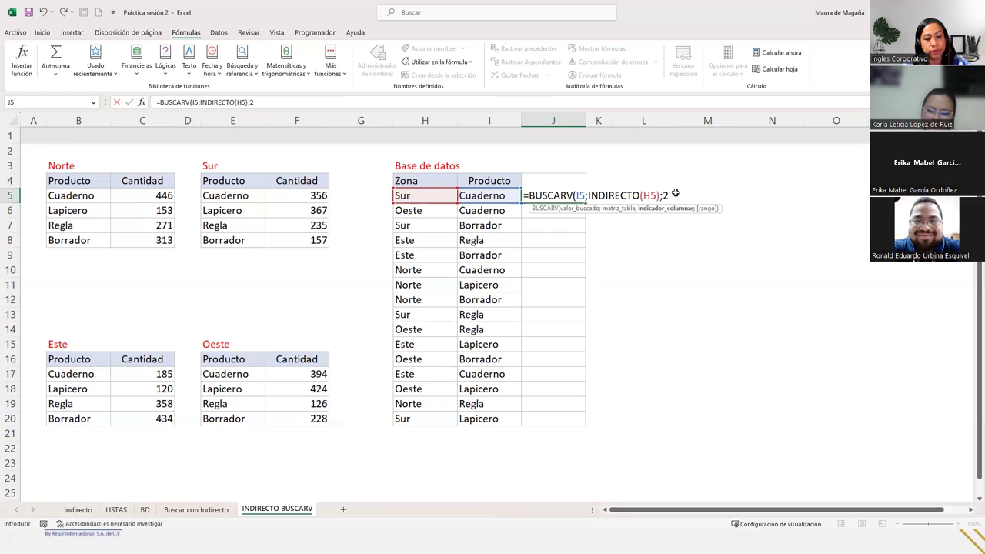
{"action": "type", "text": ";0"}
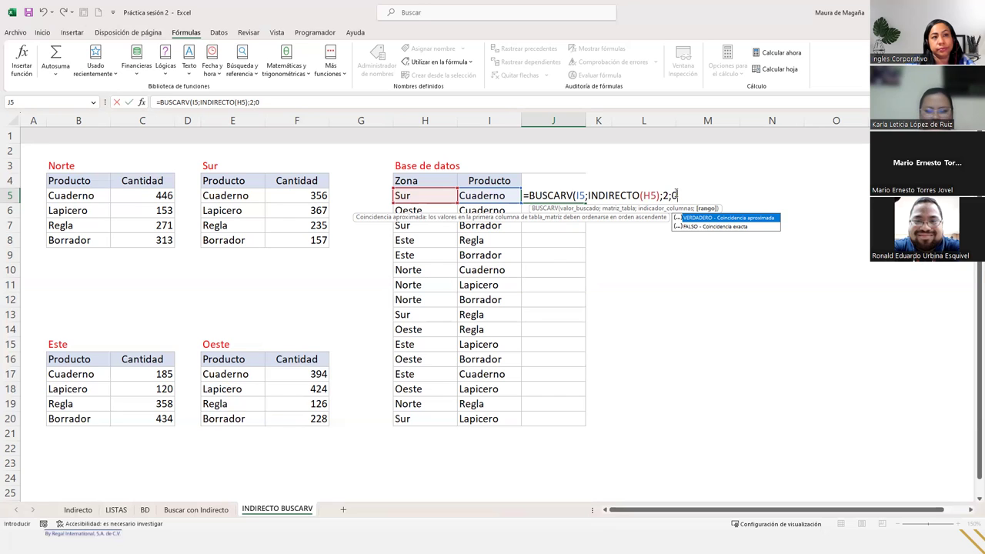
{"action": "key", "text": "BackSpace"}
{"action": "type", "text": "1"}
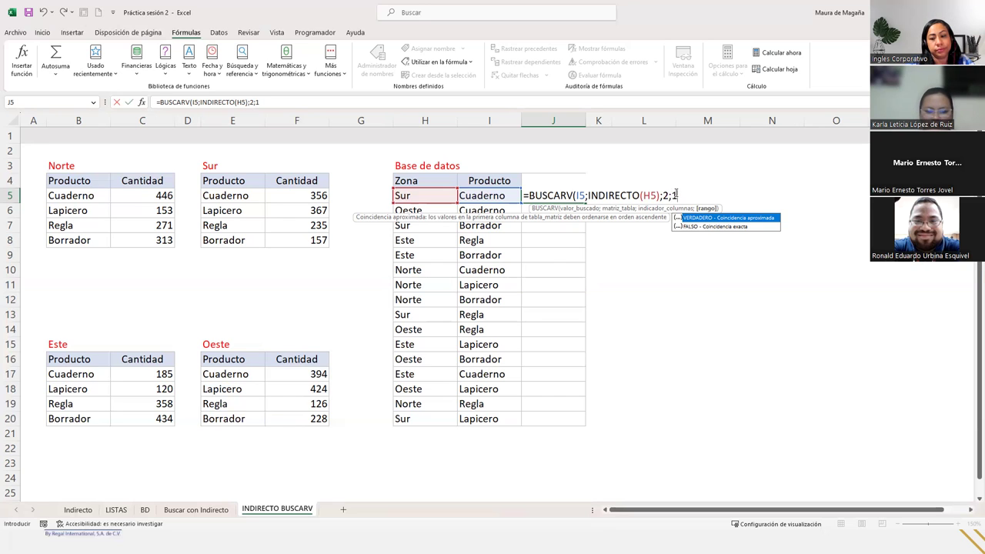
{"action": "type", "text": ")"}
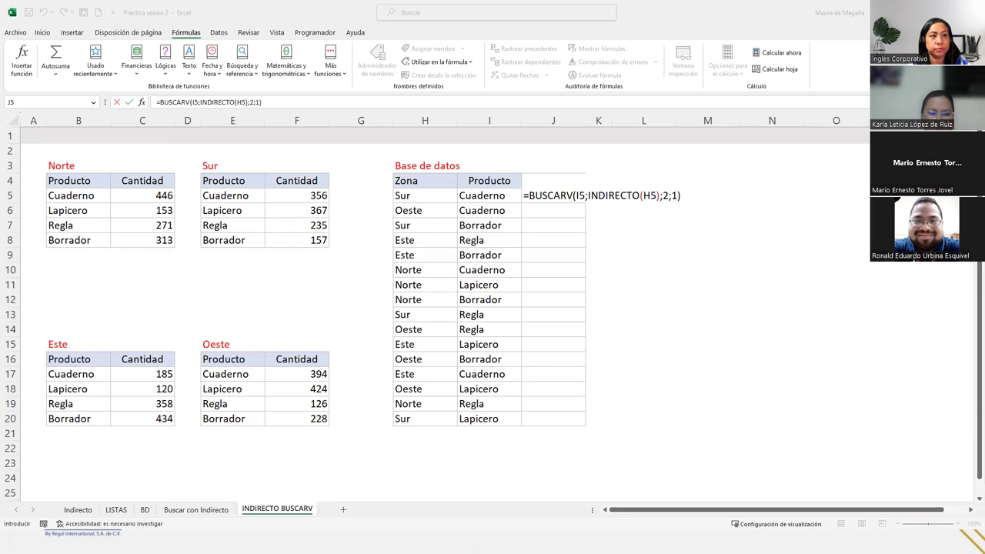
Commit the J5 lookup formula and copy it down through J20
{"action": "left_click", "coordinate": [695, 195]}
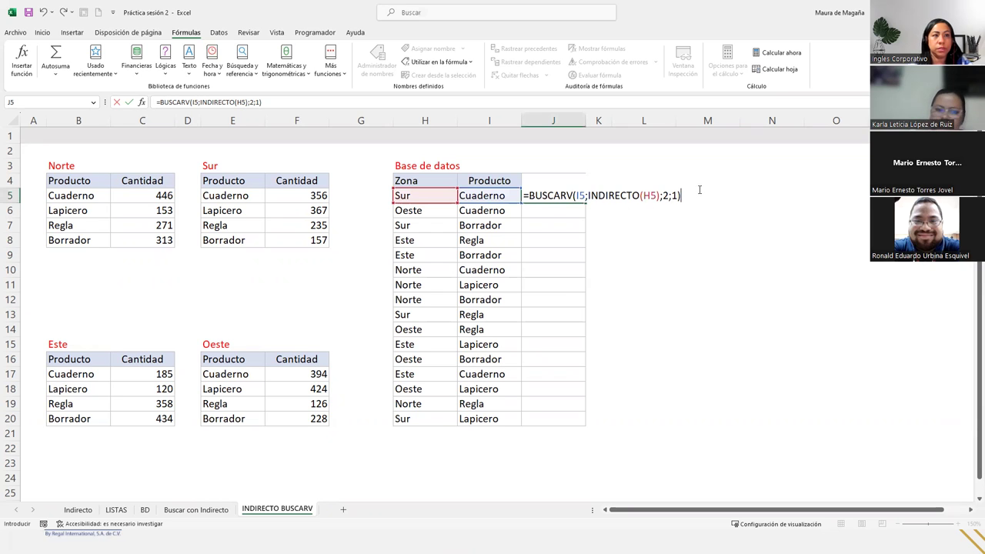
{"action": "key", "text": "Return"}
{"action": "left_click", "coordinate": [582, 197]}
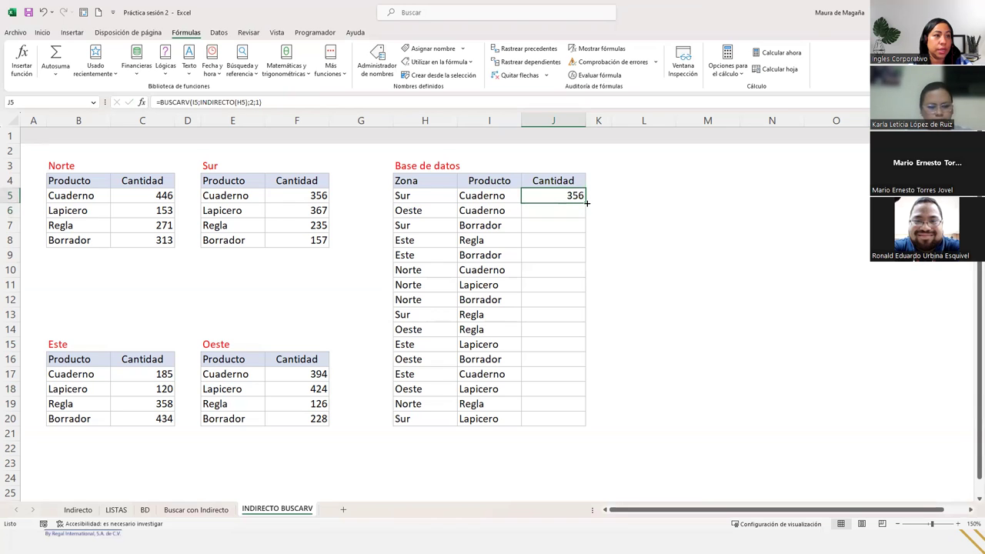
{"action": "double_click", "coordinate": [586, 203]}
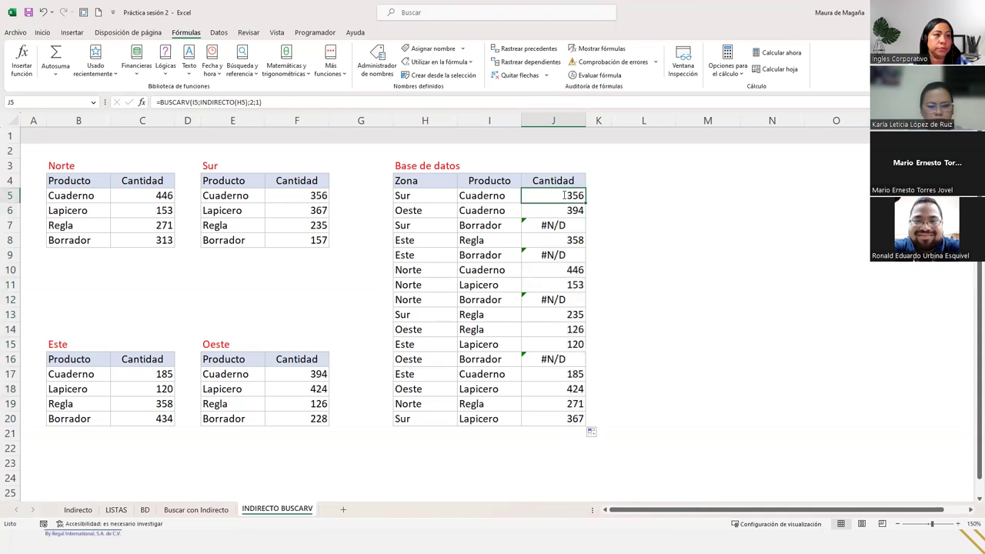
Review the INDIRECTO part of J5's formula and leave it unchanged
{"action": "double_click", "coordinate": [583, 195]}
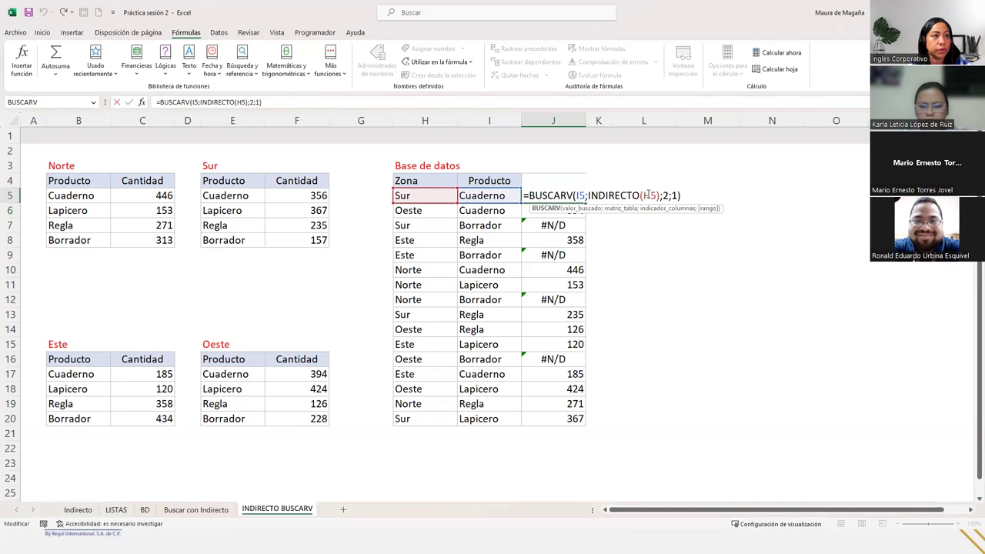
{"action": "left_click", "coordinate": [648, 195]}
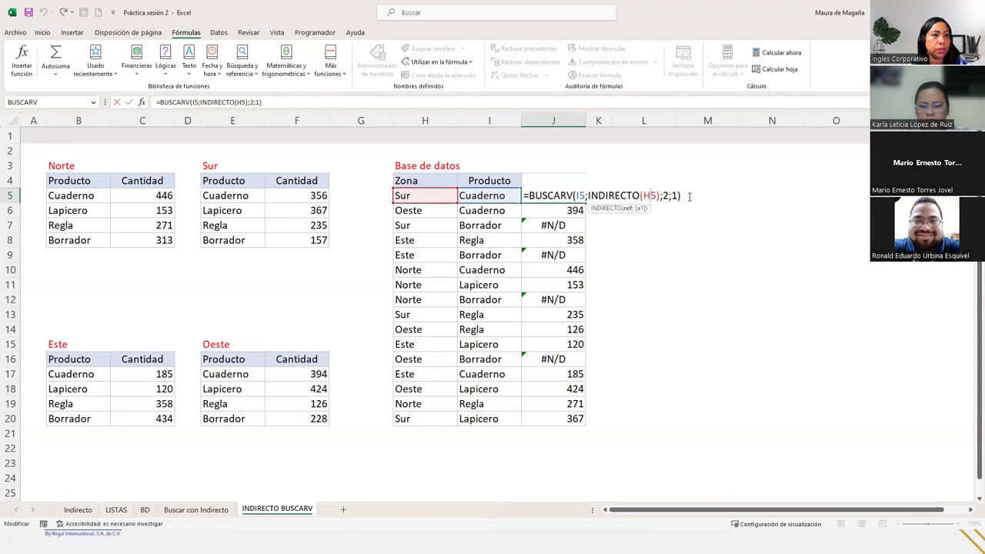
{"action": "key", "text": "ctrl+Return"}
Trace J7's #N/D error with Show Calculation Steps, then edit J5 at its final argument
{"action": "left_click", "coordinate": [561, 225]}
{"action": "left_click", "coordinate": [510, 226]}
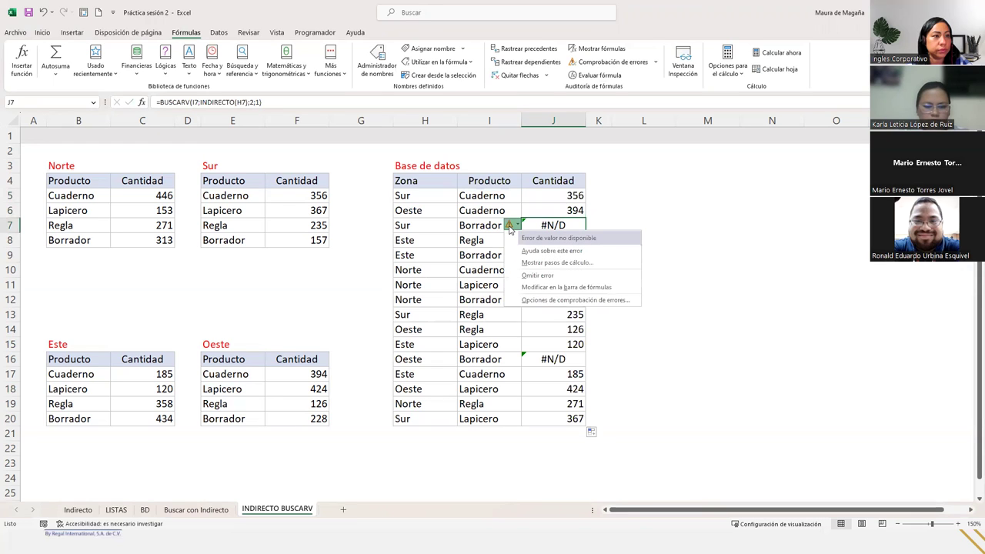
{"action": "left_click", "coordinate": [536, 263]}
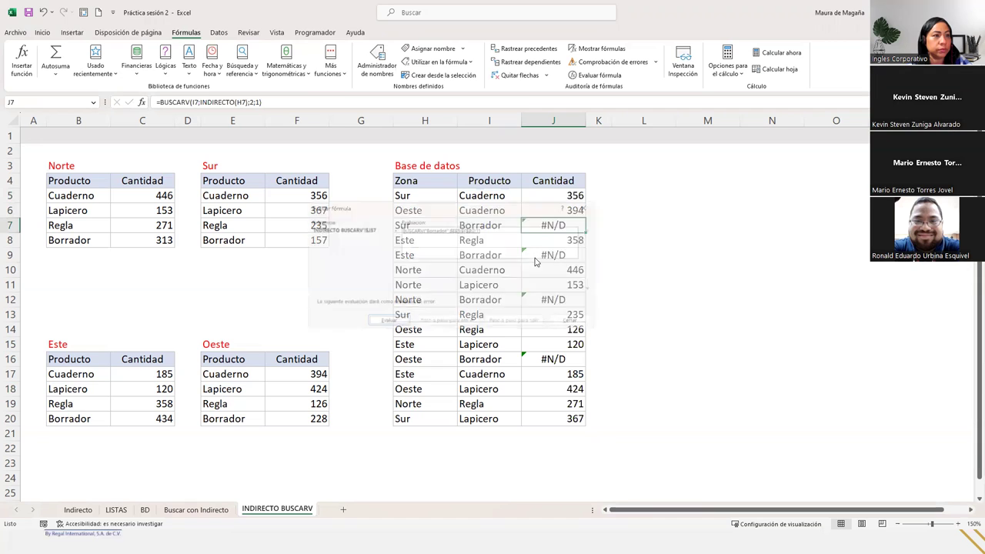
{"action": "left_click", "coordinate": [592, 199]}
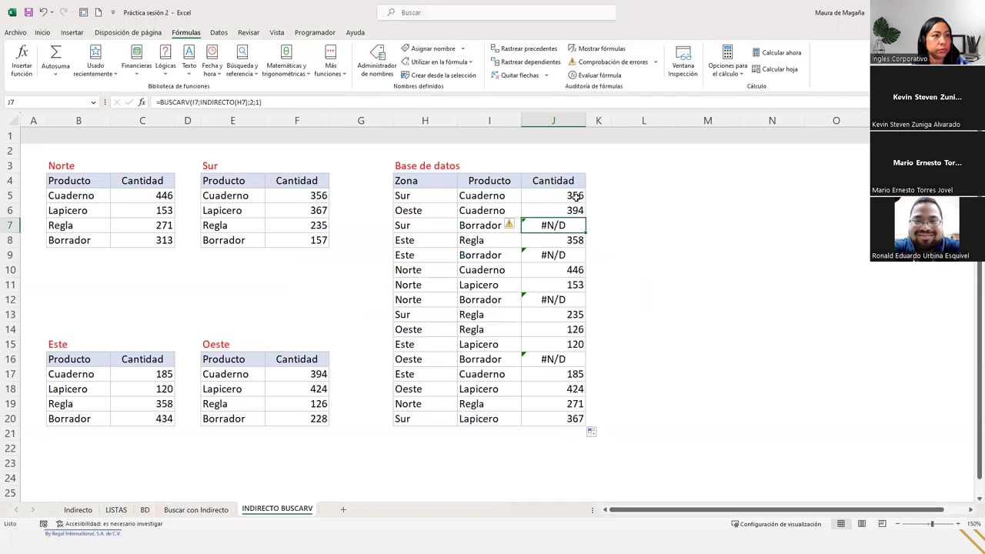
{"action": "double_click", "coordinate": [575, 197]}
{"action": "left_click", "coordinate": [674, 196]}
Replace J5's final 1 with 0 for exact match and fill down through J20
{"action": "key", "text": "BackSpace"}
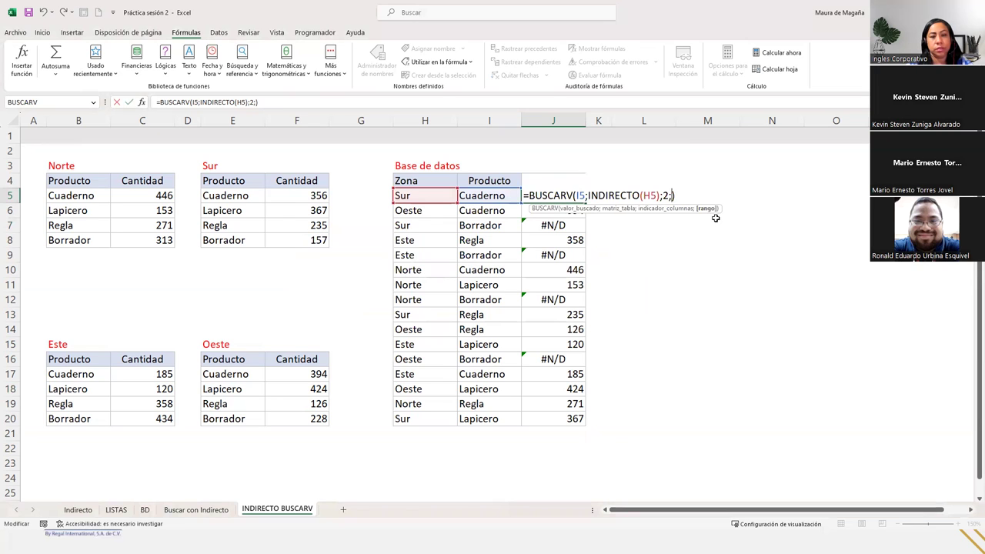
{"action": "type", "text": "0"}
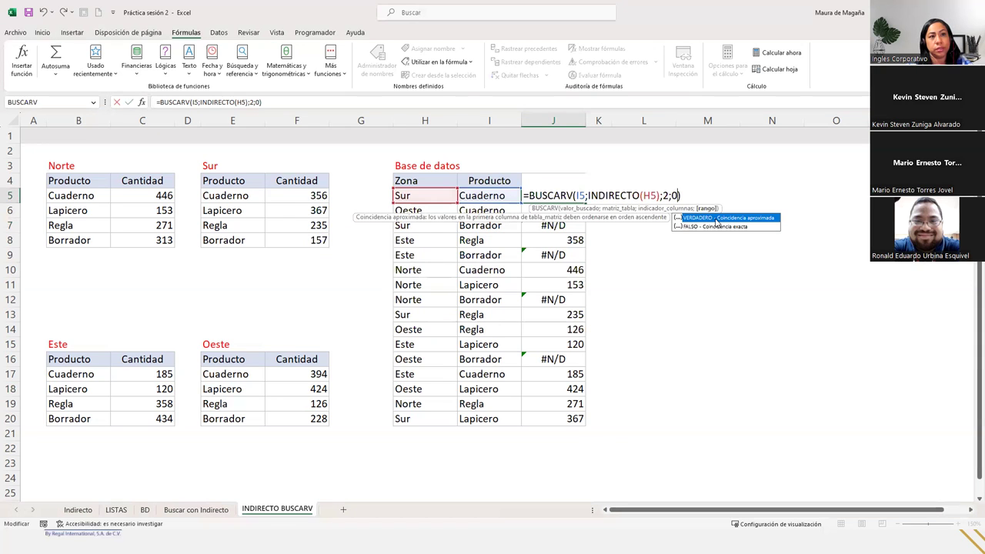
{"action": "key", "text": "Return"}
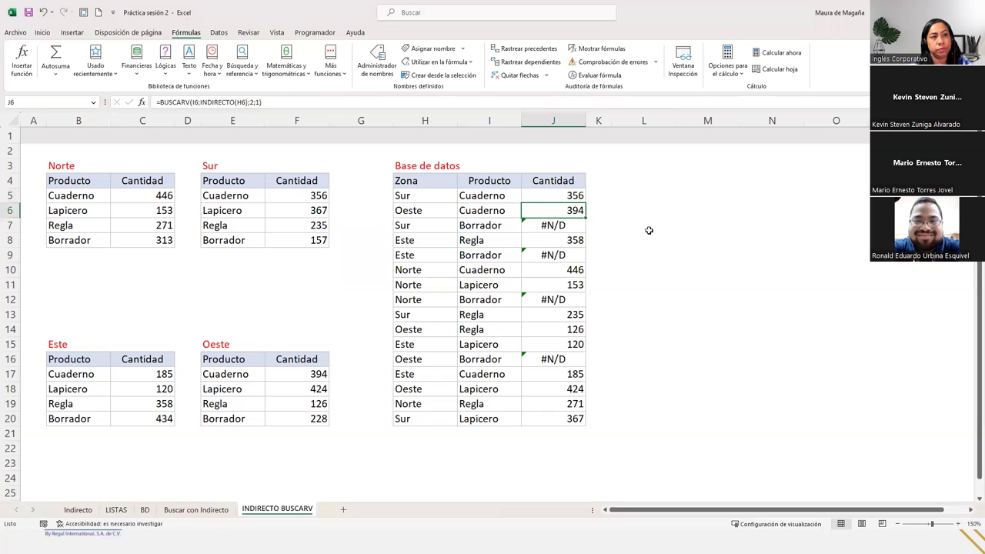
{"action": "left_click", "coordinate": [574, 198]}
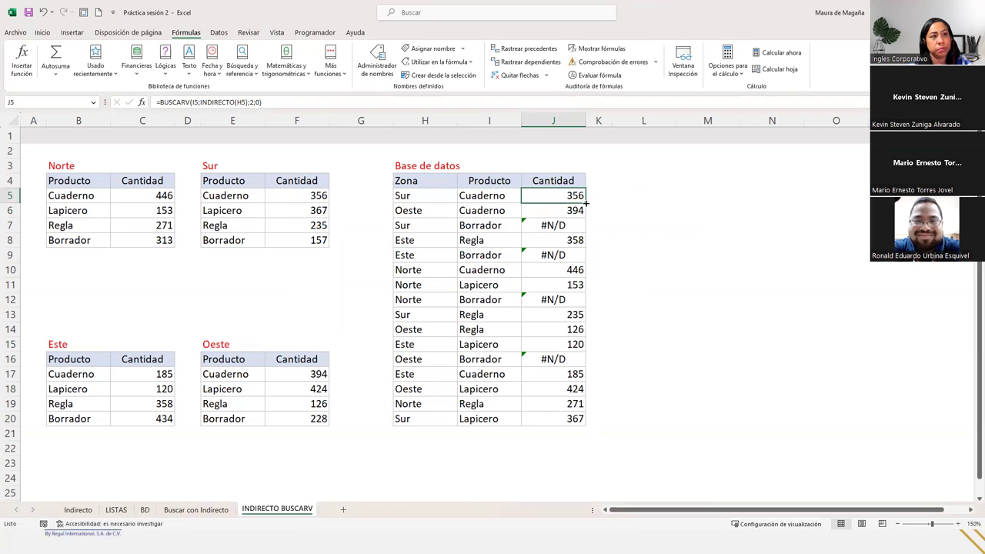
{"action": "double_click", "coordinate": [585, 202]}
{"action": "left_click", "coordinate": [562, 197]}
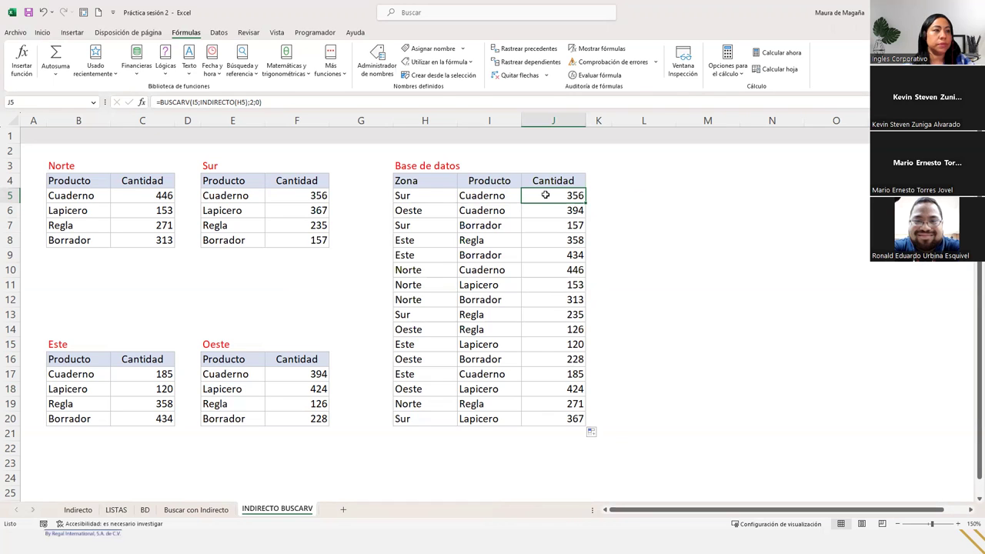
Review J5's 0 exact-match argument and copy the formula down through J20 again
{"action": "double_click", "coordinate": [546, 195]}
{"action": "double_click", "coordinate": [674, 195]}
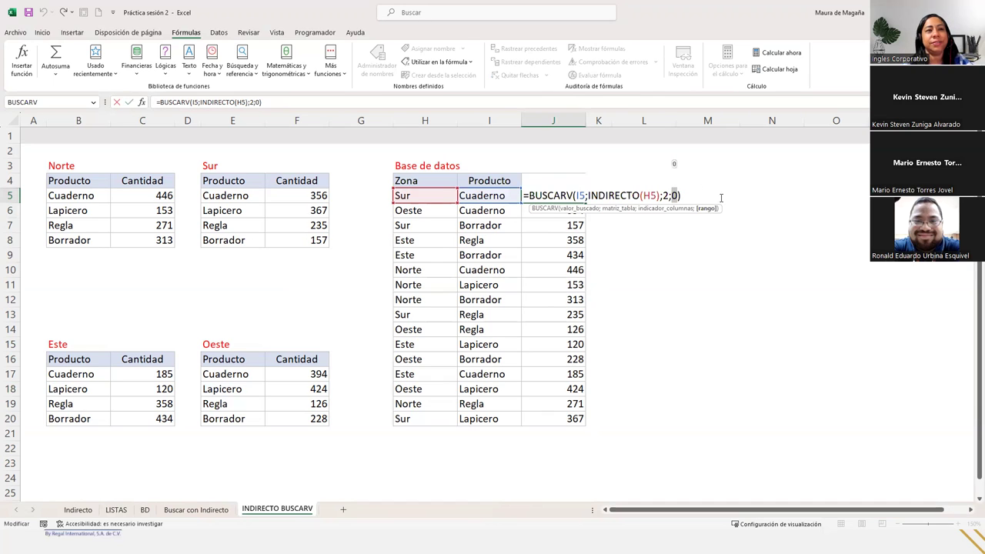
{"action": "left_click", "coordinate": [677, 195]}
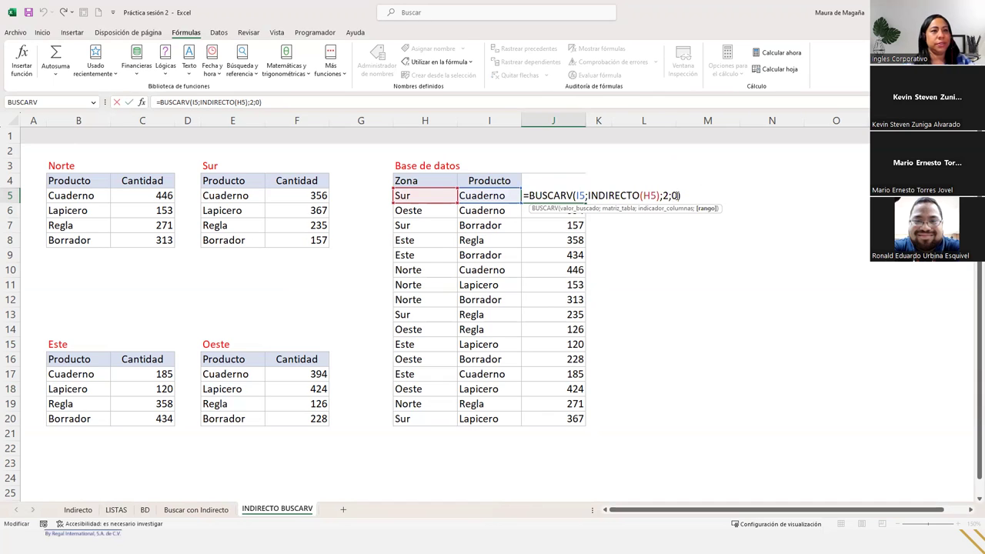
{"action": "double_click", "coordinate": [674, 196]}
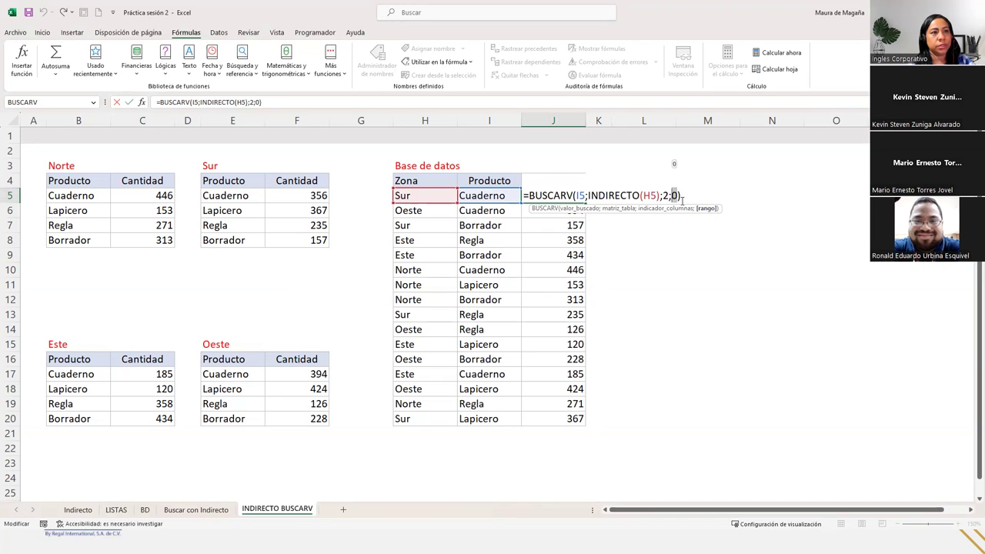
{"action": "left_click", "coordinate": [681, 195]}
{"action": "key", "text": "Return"}
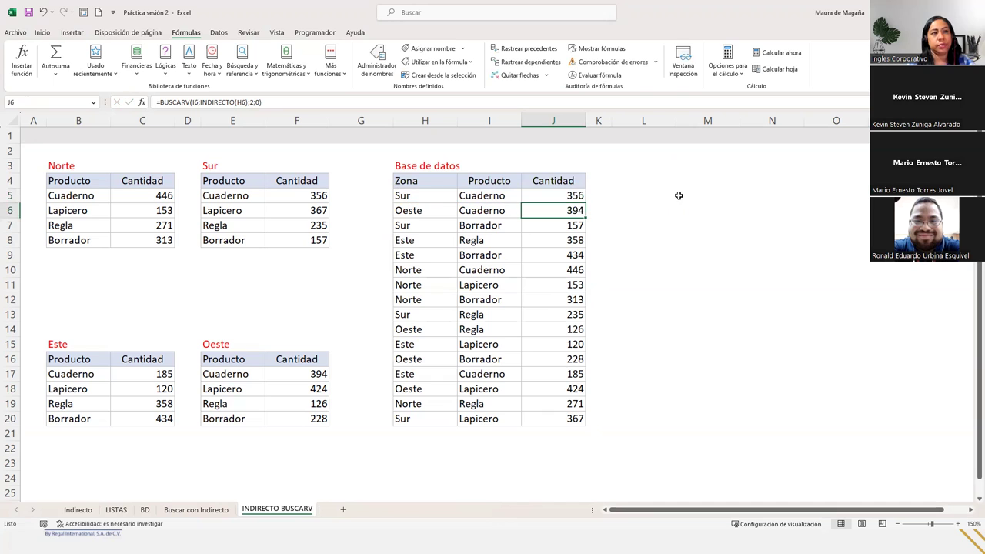
{"action": "left_click", "coordinate": [577, 195]}
{"action": "double_click", "coordinate": [586, 200]}
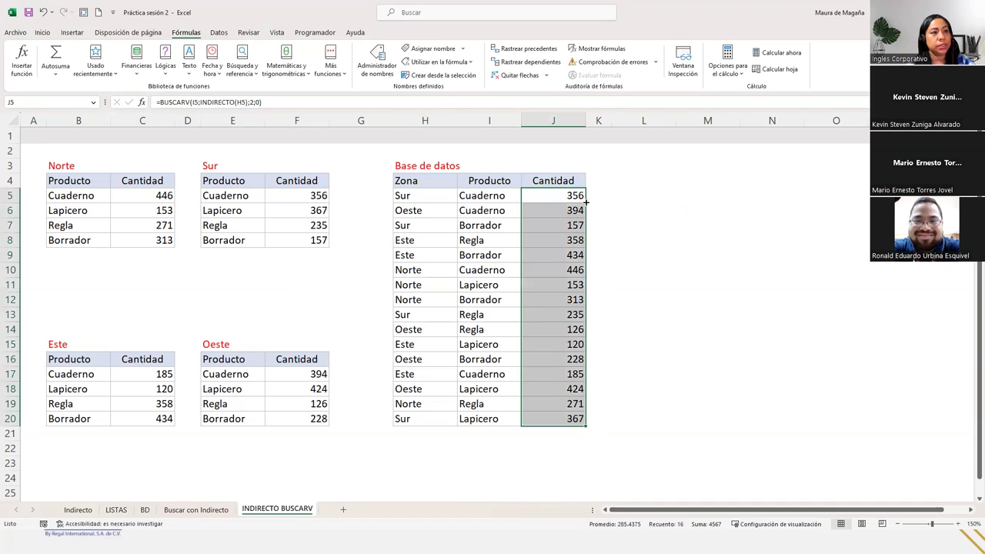
{"action": "left_click", "coordinate": [564, 210]}
Check the J9 and J6 formulas against the Este Borrador row, then select an empty cell below the tables
{"action": "left_click", "coordinate": [566, 255]}
{"action": "left_click_drag", "start_coordinate": [538, 255], "coordinate": [429, 257]}
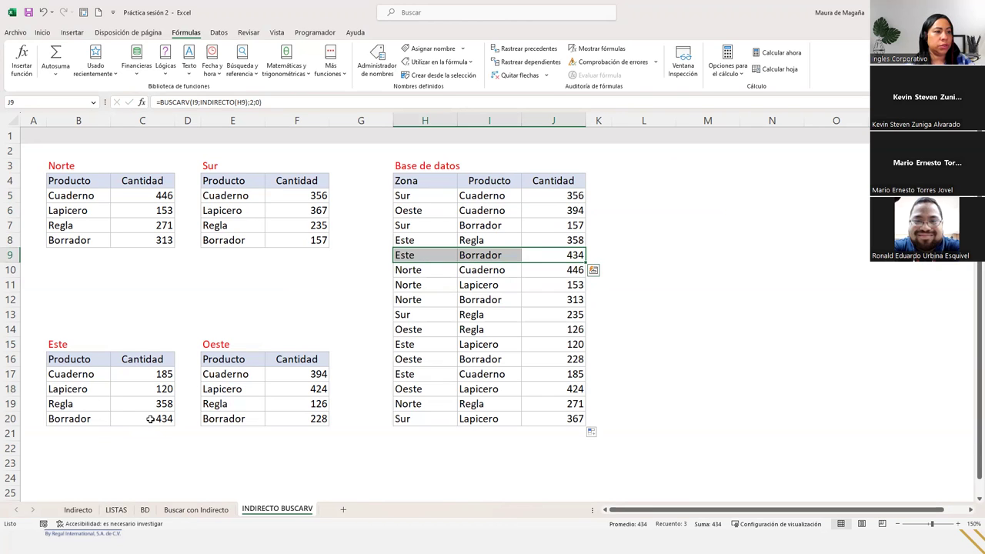
{"action": "left_click", "coordinate": [564, 207]}
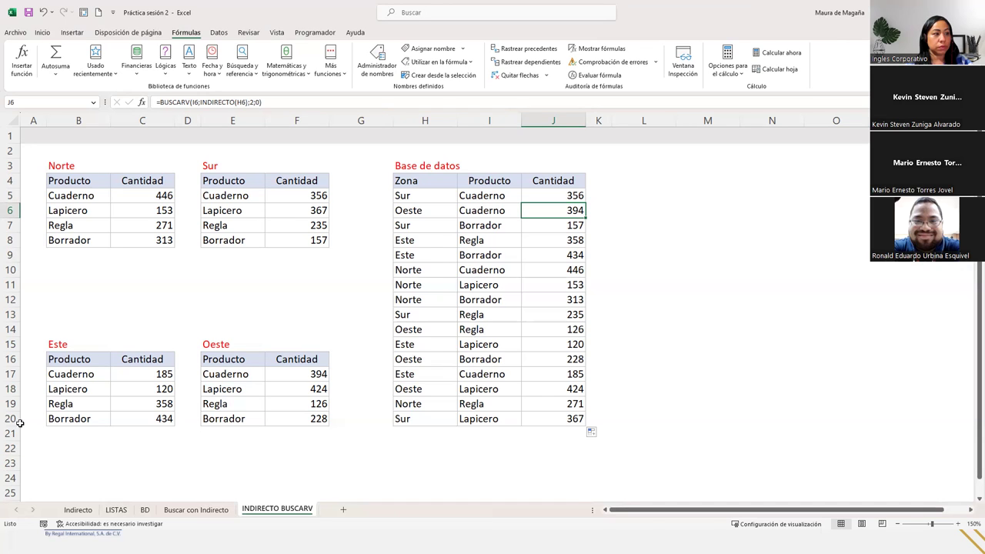
{"action": "left_click", "coordinate": [48, 474]}
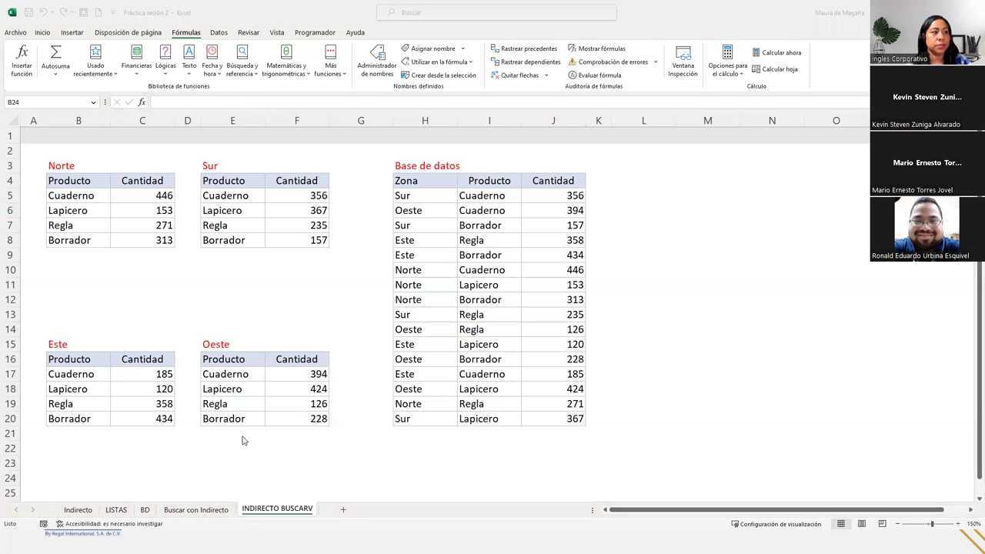
{"action": "key", "text": "alt+Tab"}
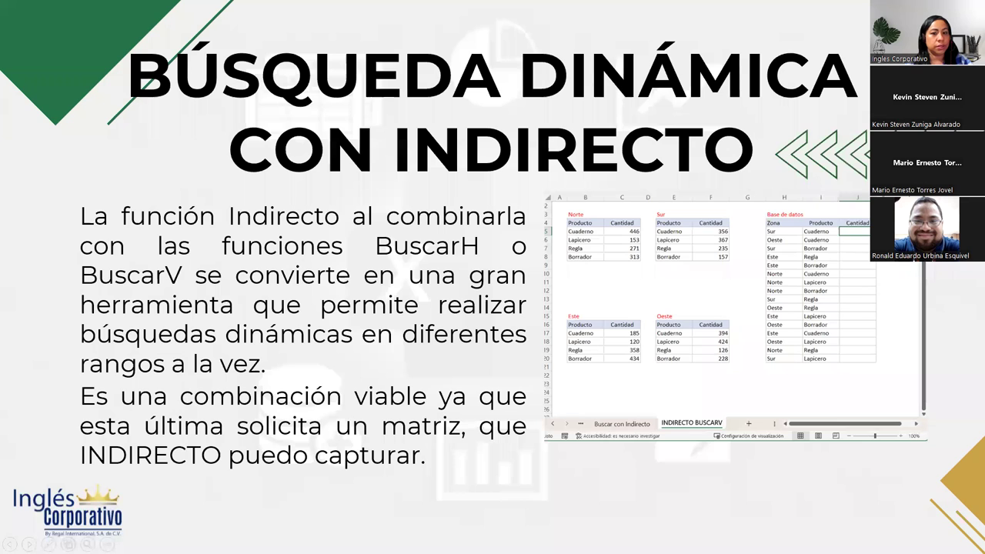
{"action": "key", "text": "alt+Tab"}
{"action": "key", "text": "alt+Tab"}
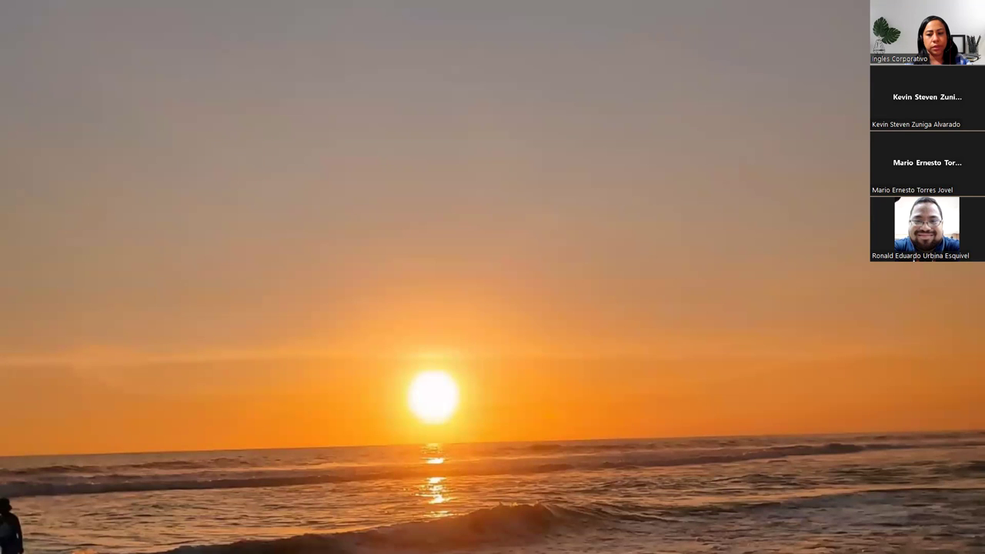
{"action": "mouse_move", "coordinate": [847, 551]}
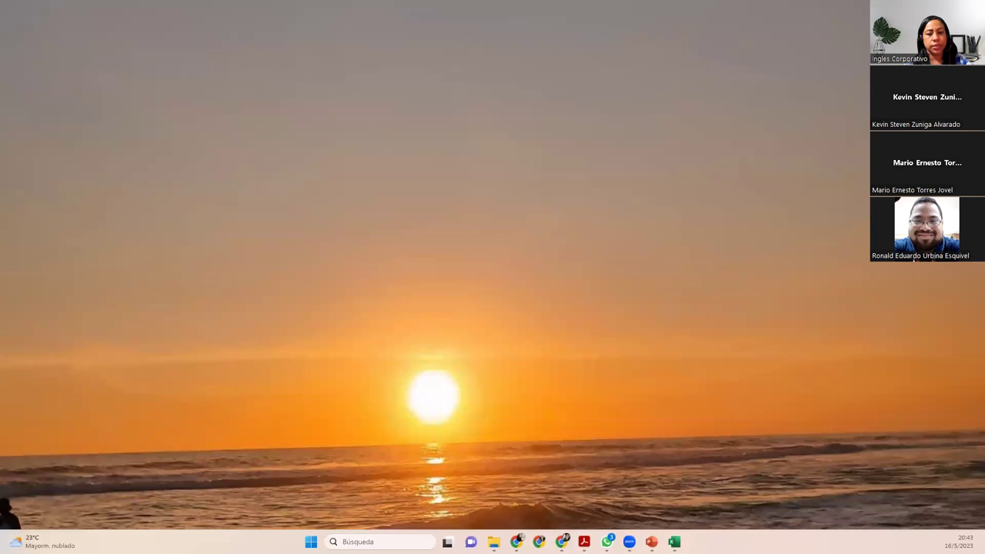
{"action": "left_click", "coordinate": [674, 541]}
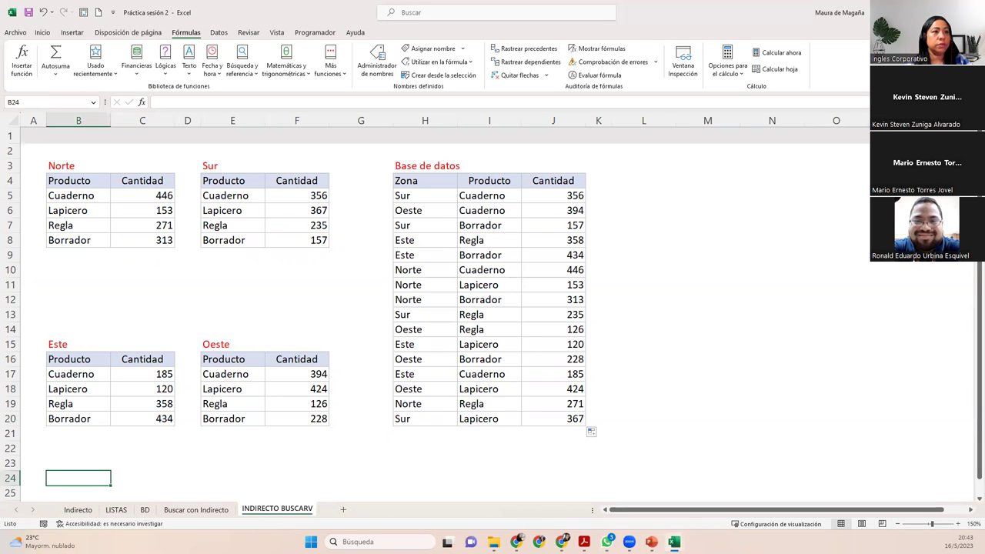
Change J5's last argument to FALSO and fill the formula down to J20
{"action": "double_click", "coordinate": [575, 201]}
{"action": "left_click", "coordinate": [674, 197]}
{"action": "key", "text": "BackSpace"}
{"action": "key", "text": "BackSpace"}
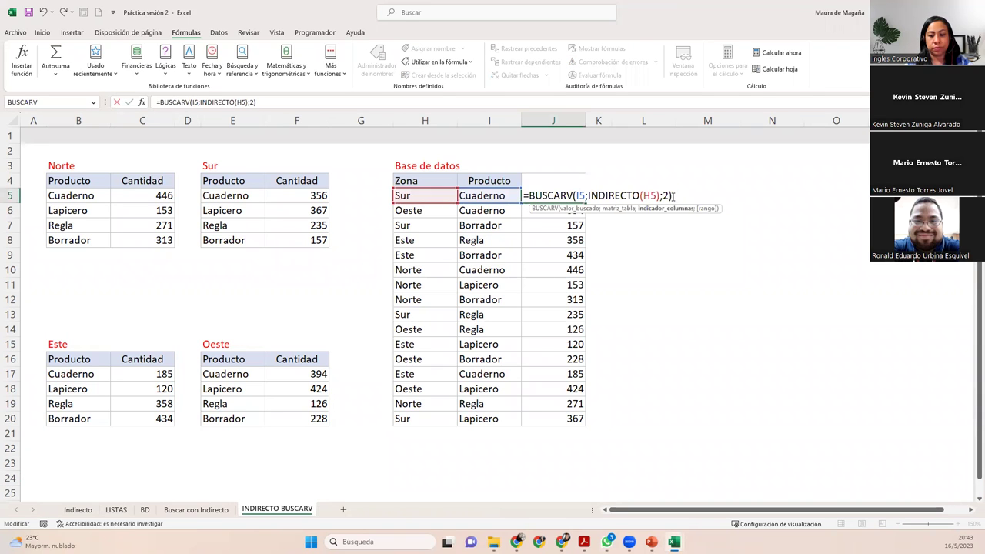
{"action": "type", "text": ";"}
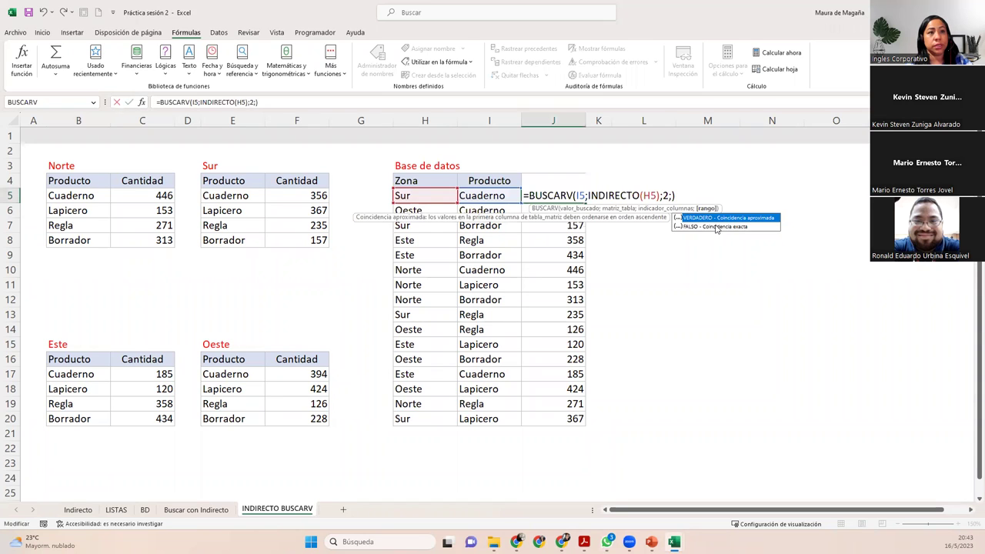
{"action": "double_click", "coordinate": [715, 227]}
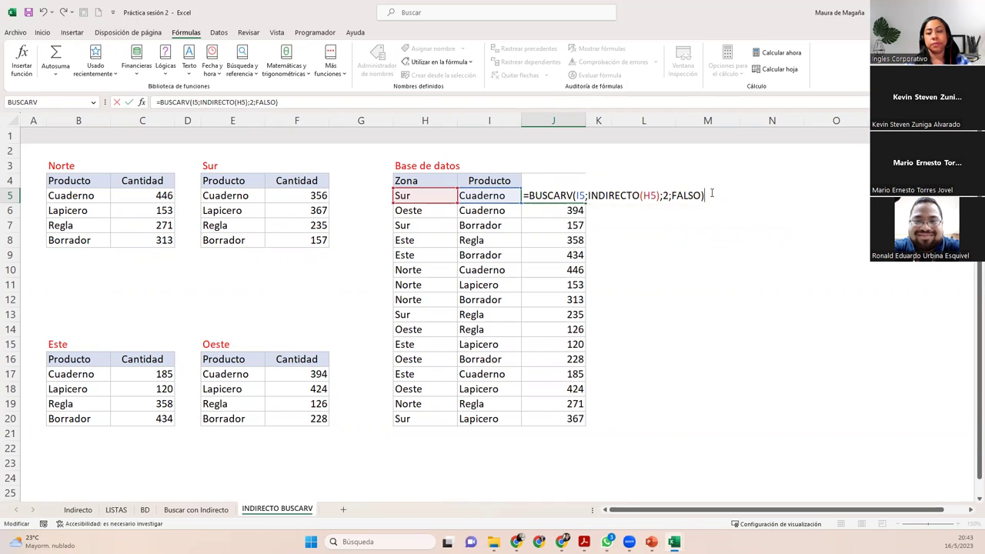
{"action": "key", "text": "Return"}
{"action": "left_click", "coordinate": [579, 196]}
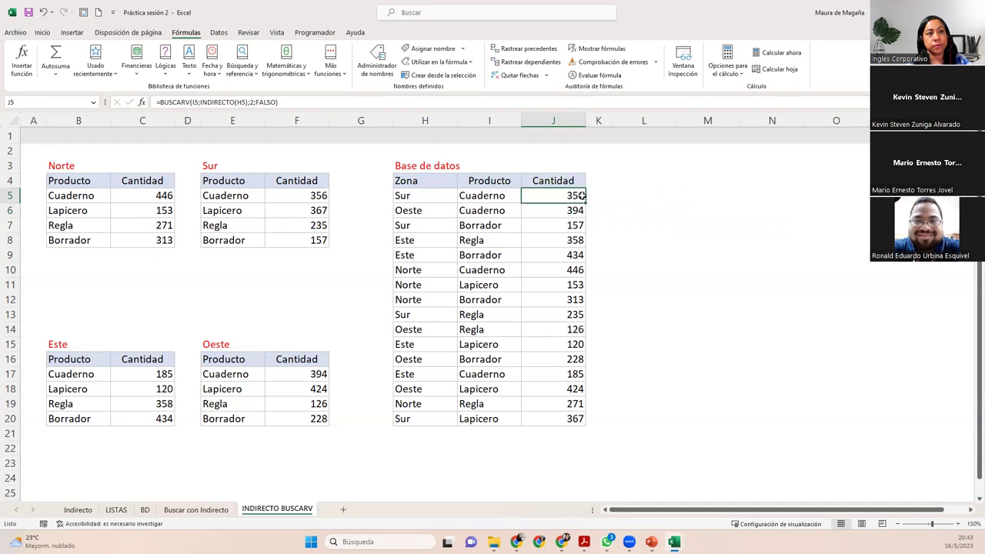
{"action": "double_click", "coordinate": [585, 202]}
Set J5's last argument back to 0 and fill it down through J20 again
{"action": "double_click", "coordinate": [577, 198]}
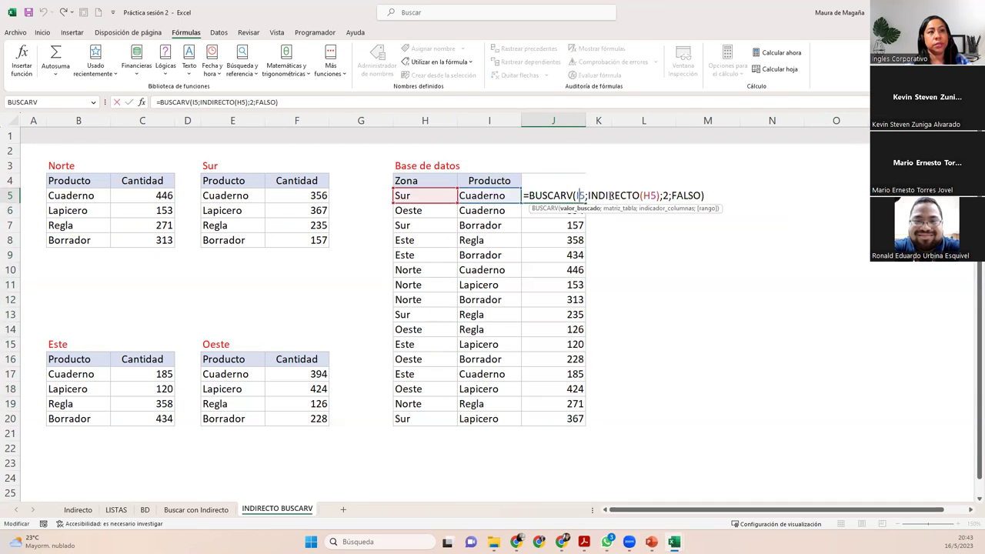
{"action": "double_click", "coordinate": [696, 197]}
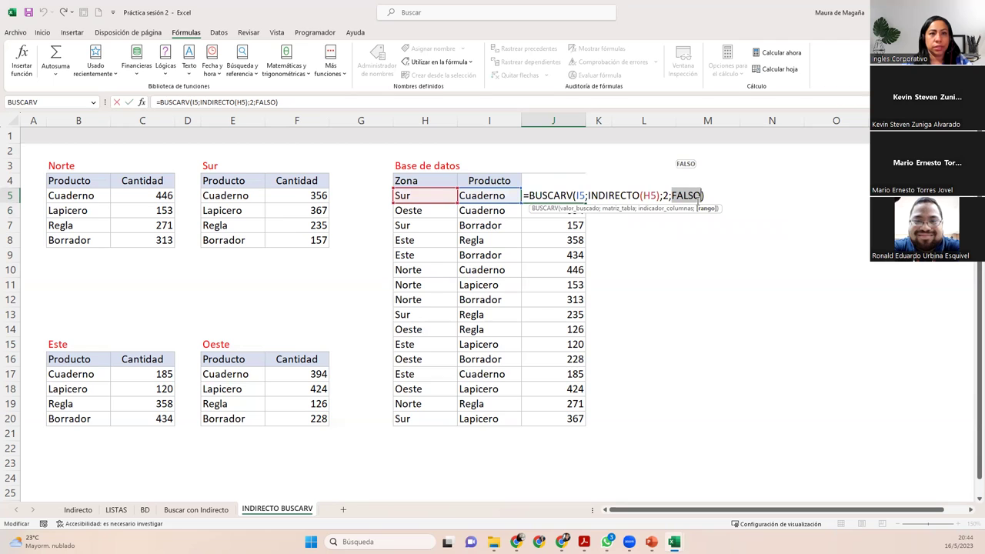
{"action": "type", "text": "0"}
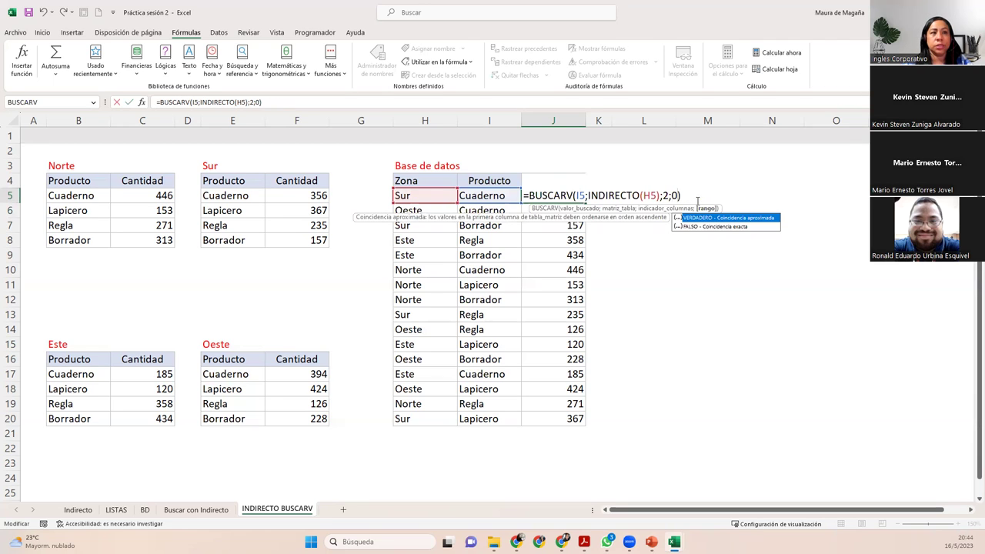
{"action": "key", "text": "Return"}
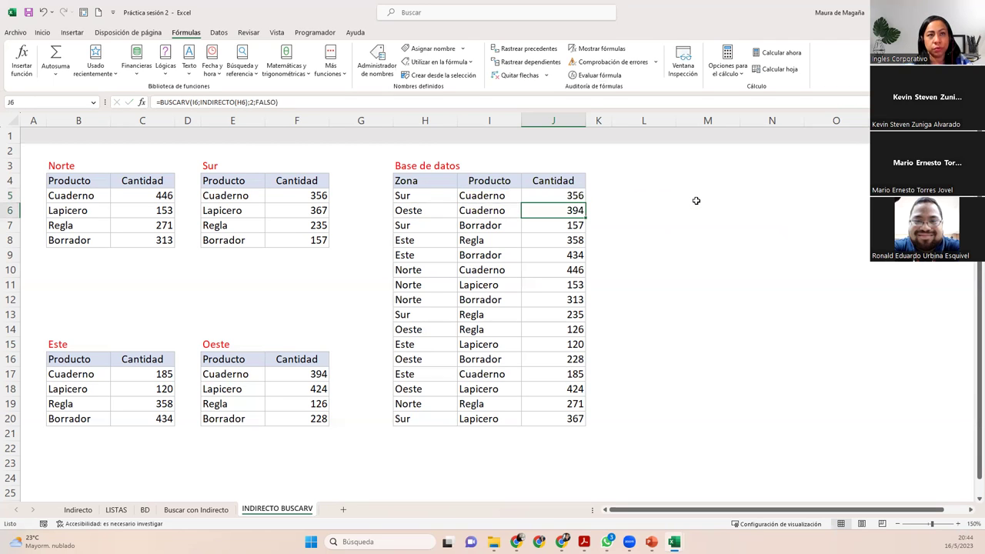
{"action": "left_click", "coordinate": [581, 199]}
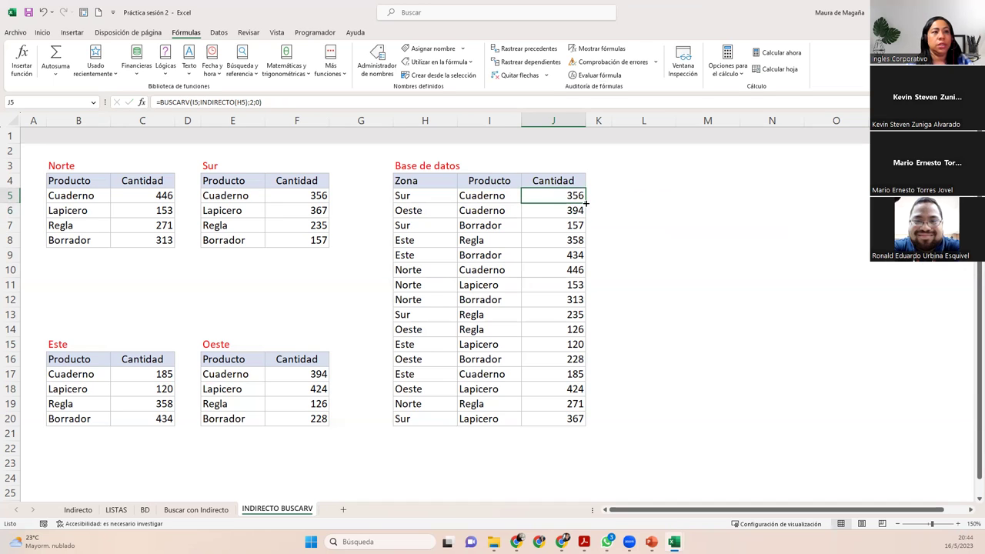
{"action": "double_click", "coordinate": [586, 203]}
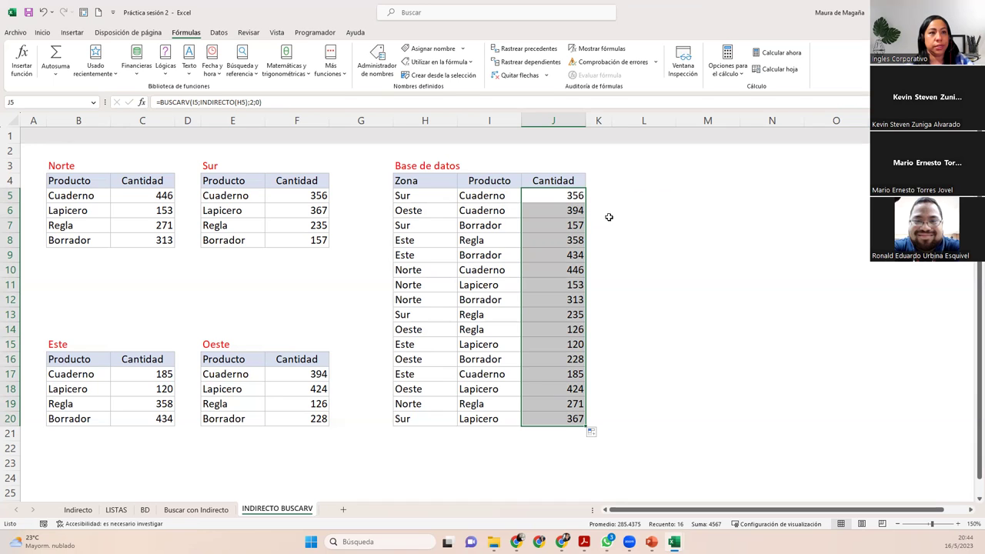
Select J5 alone and switch from Excel to the online course in Chrome
{"action": "left_click", "coordinate": [554, 200]}
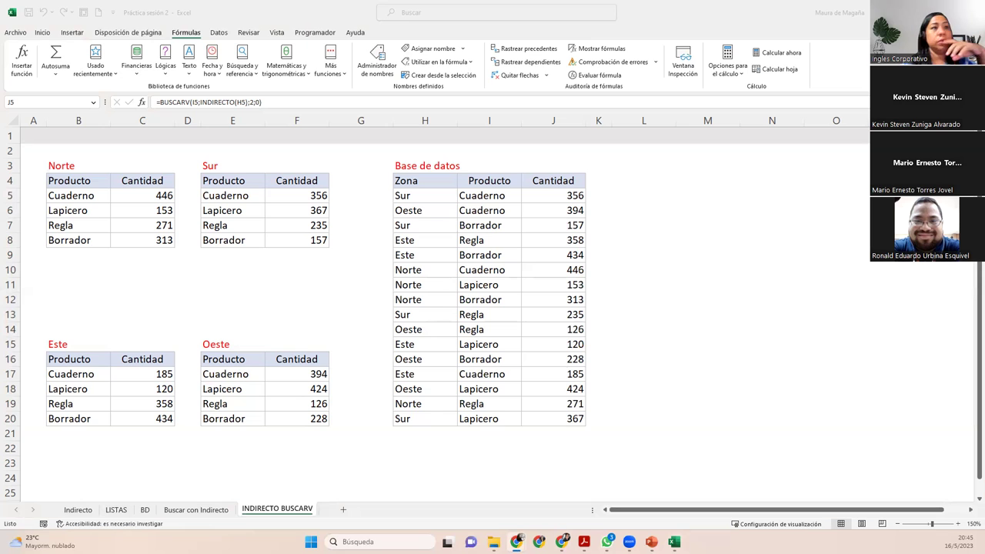
{"action": "key", "text": "alt+Tab"}
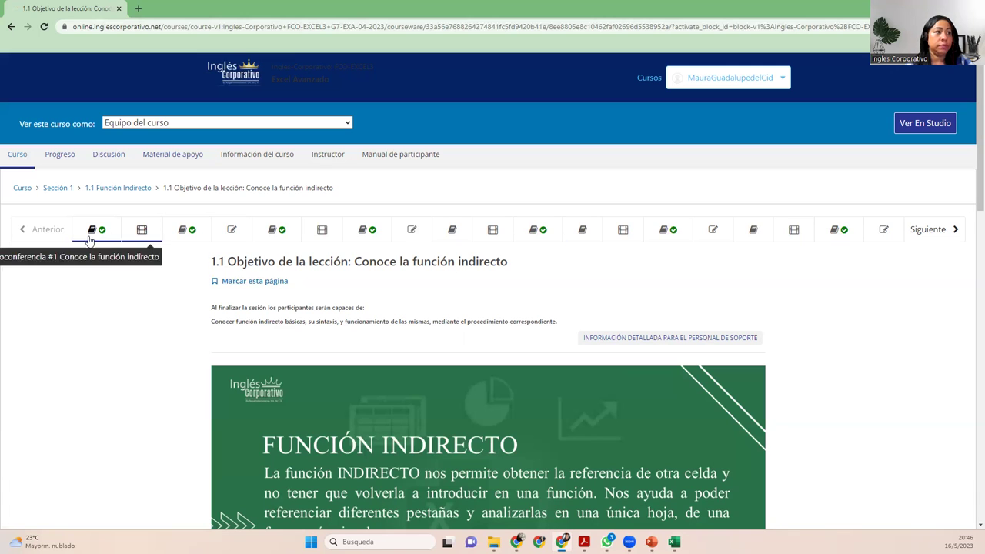
Visit the Videoconferencia #1 and forum units, view the Panel de Control dashboard in a new tab, then return to the forum
{"action": "left_click", "coordinate": [140, 236]}
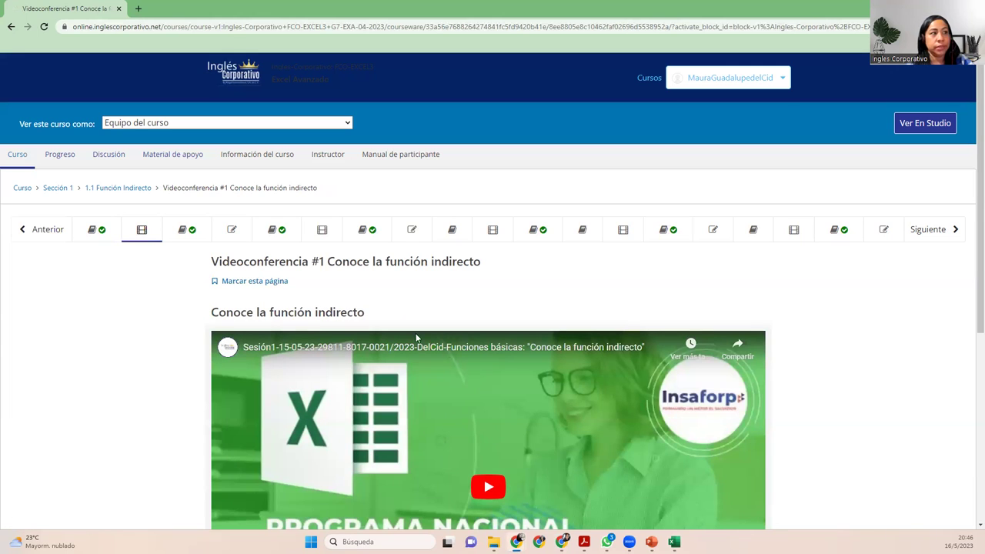
{"action": "left_click", "coordinate": [187, 236]}
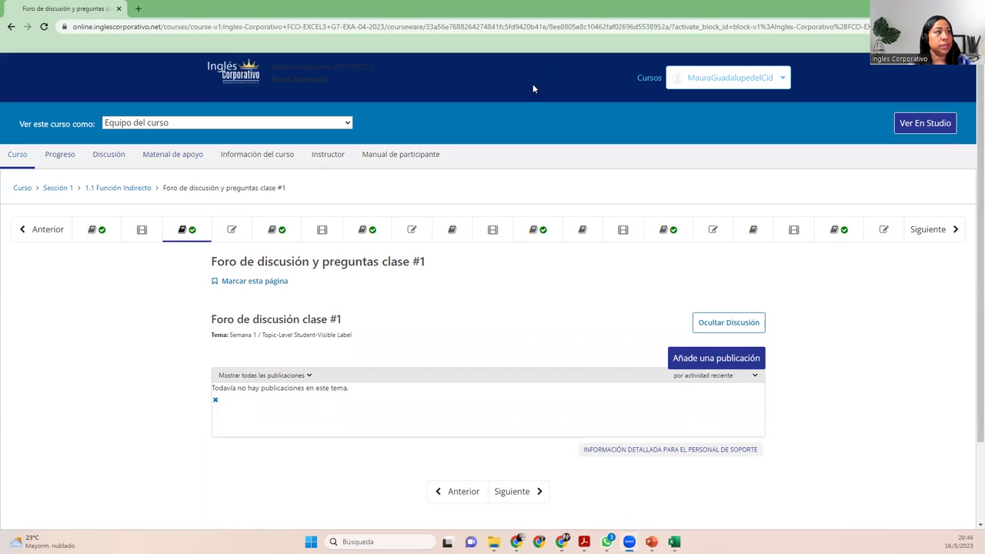
{"action": "right_click", "coordinate": [238, 85]}
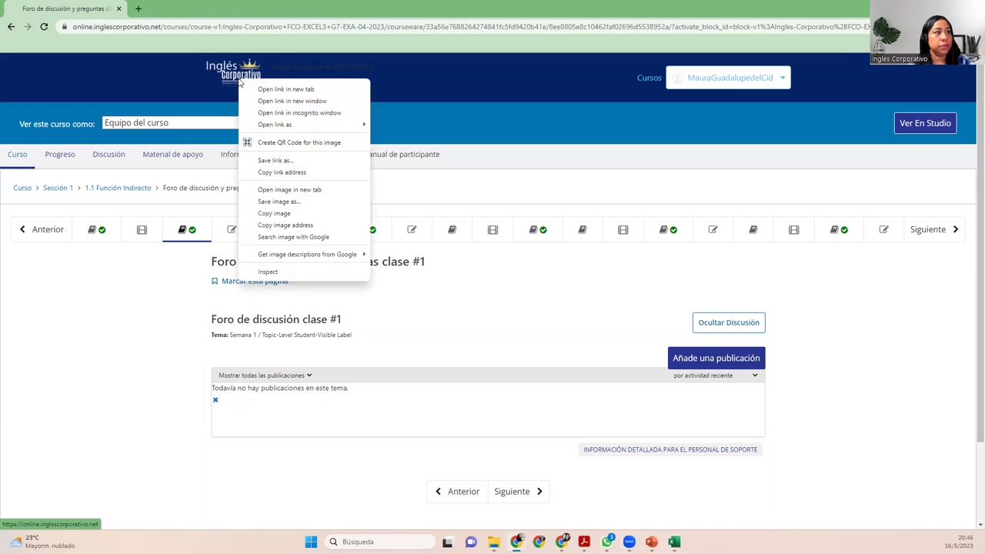
{"action": "left_click", "coordinate": [257, 88]}
{"action": "left_click", "coordinate": [185, 8]}
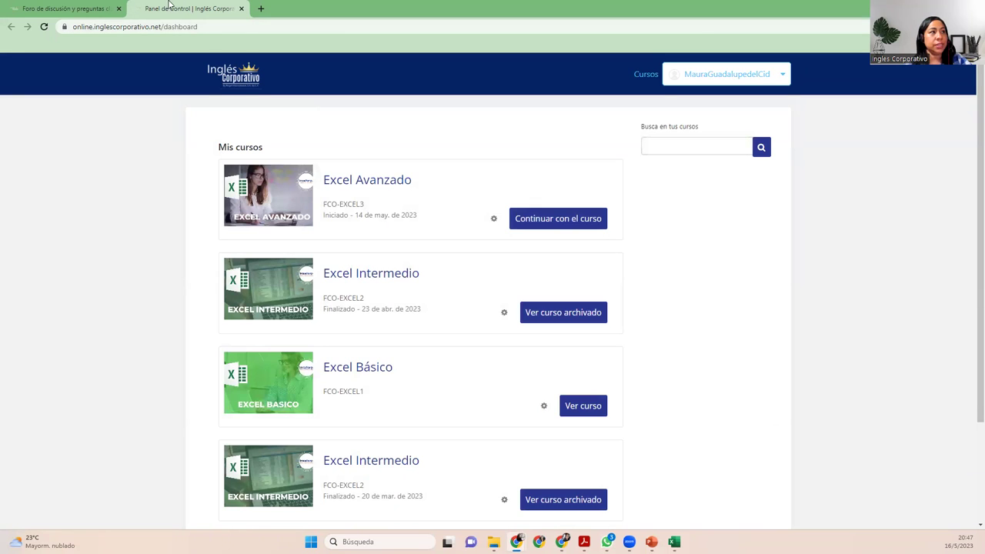
{"action": "left_click", "coordinate": [82, 8]}
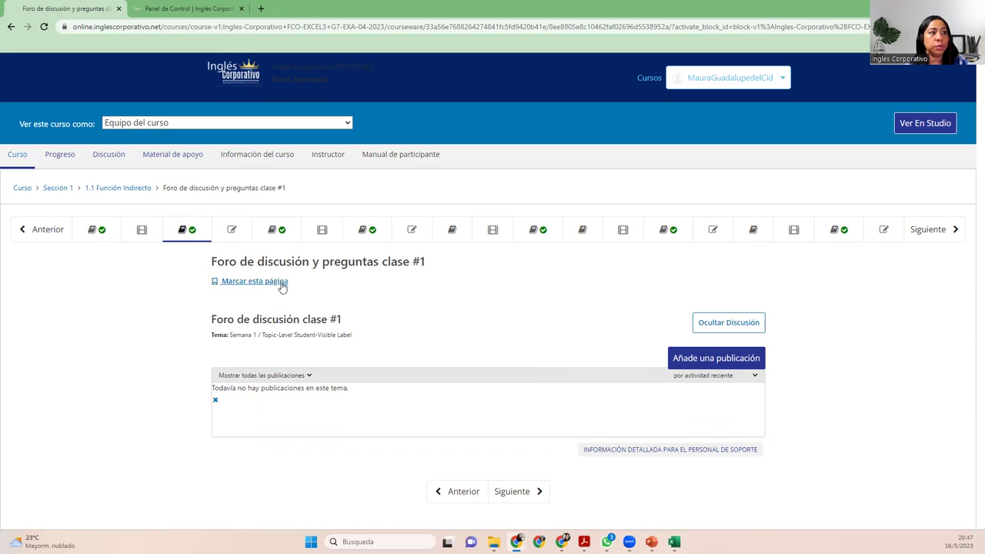
Look through the Laboratorio 1 quiz questions, then open the Laboratorio 2 quiz
{"action": "left_click", "coordinate": [231, 231]}
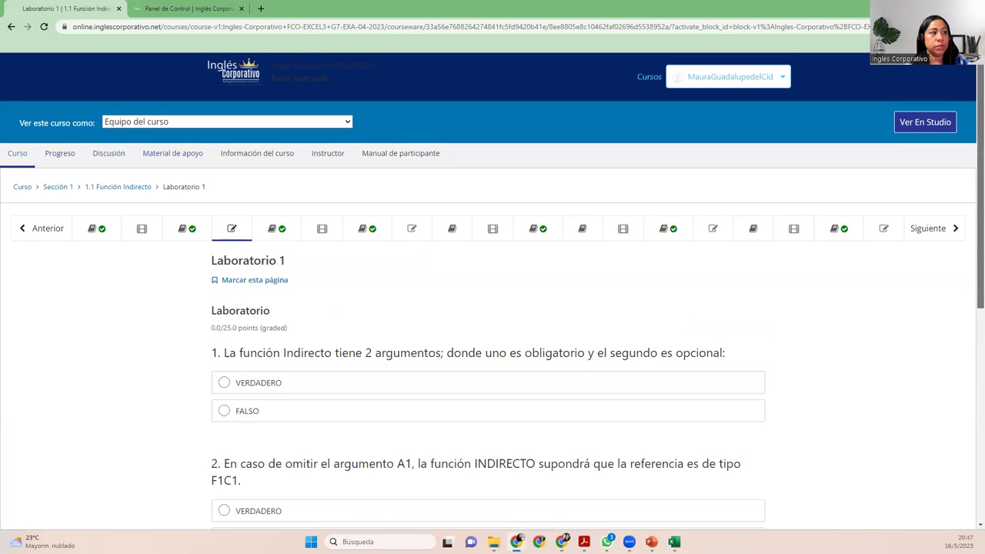
{"action": "scroll", "coordinate": [972, 193], "scroll_direction": "down", "scroll_amount": 5}
{"action": "scroll", "coordinate": [492, 292], "scroll_direction": "up", "scroll_amount": 5}
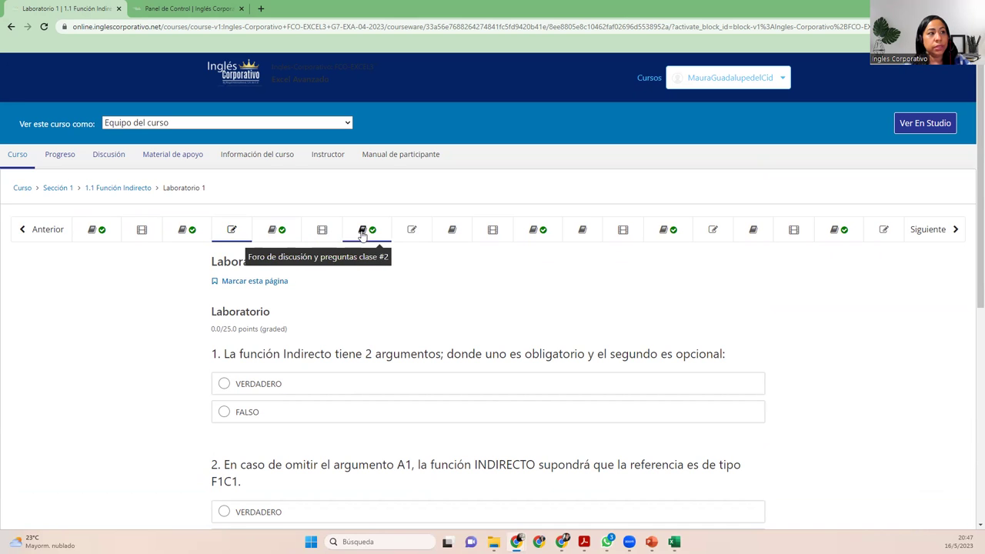
{"action": "left_click", "coordinate": [412, 231]}
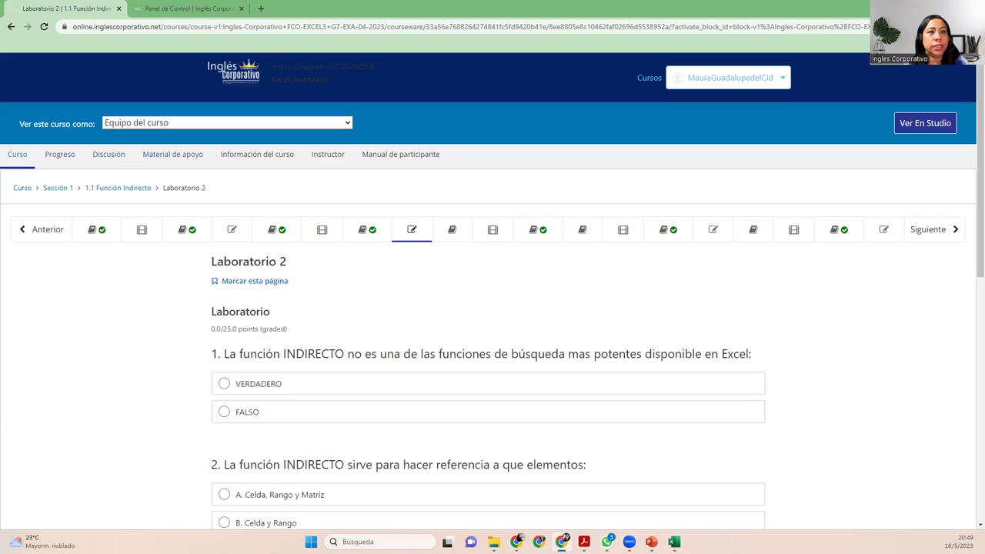
Restore down the course browser window and return to the Excel workbook
{"action": "double_click", "coordinate": [567, 10]}
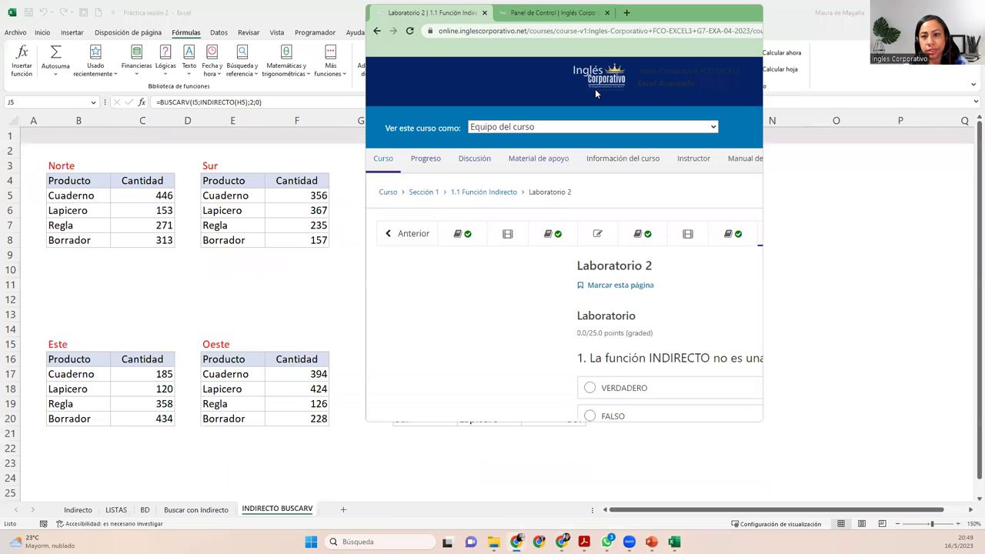
{"action": "key", "text": "alt+Tab"}
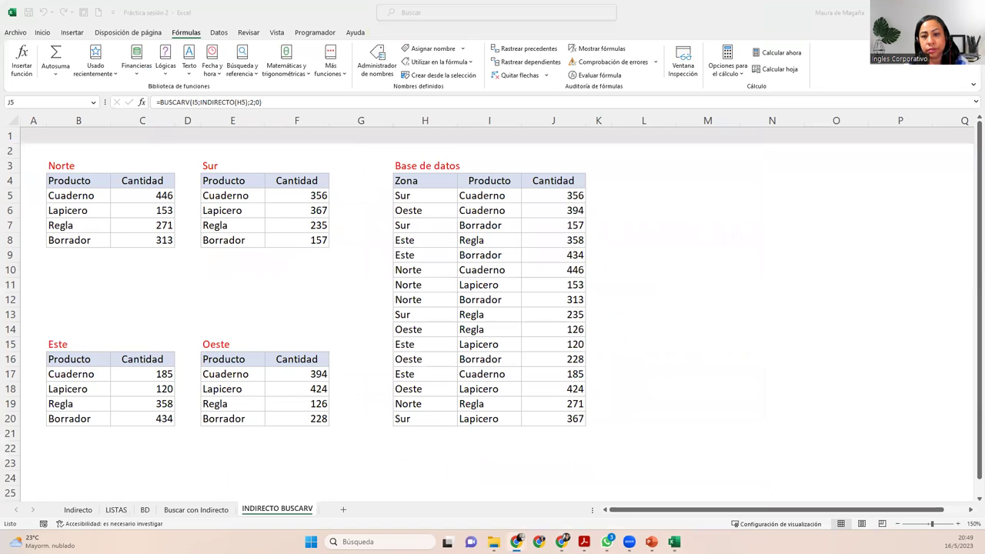
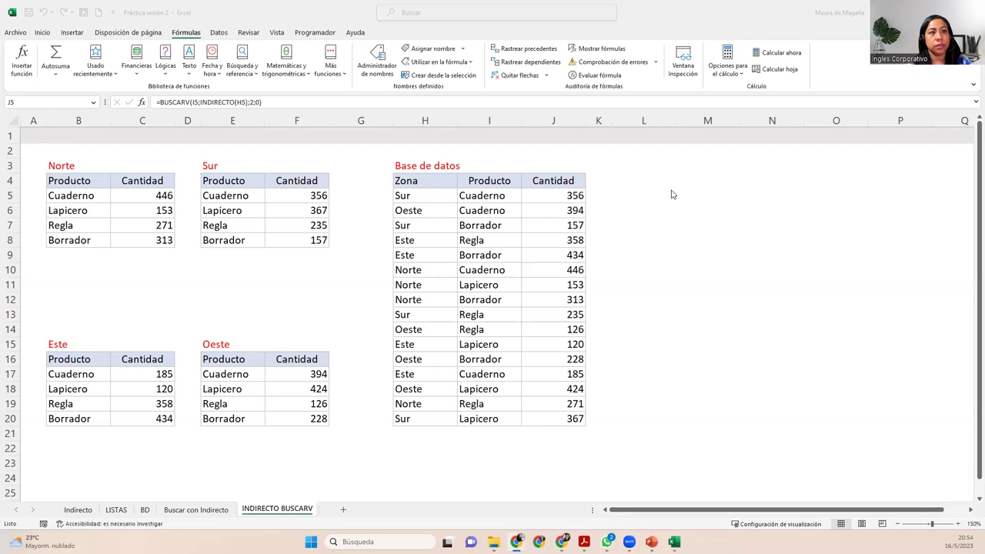
Switch from the Excel workbook to the full-screen slide "Búsqueda dinámica con indirecto"
{"action": "left_click", "coordinate": [891, 70]}
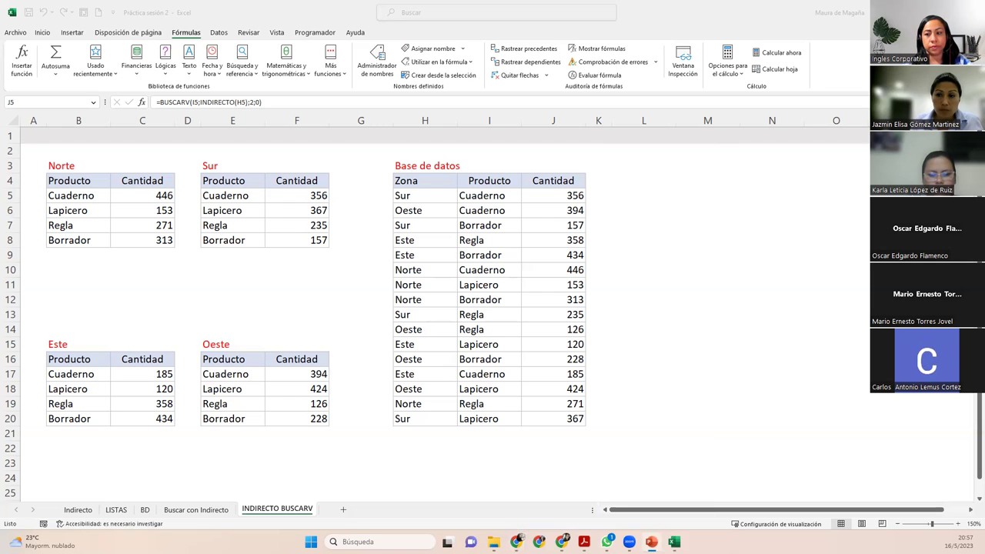
Advance the slideshow past the INDIRECTO lookup slide to "Cierre y conclusiones"
{"action": "left_click", "coordinate": [651, 541]}
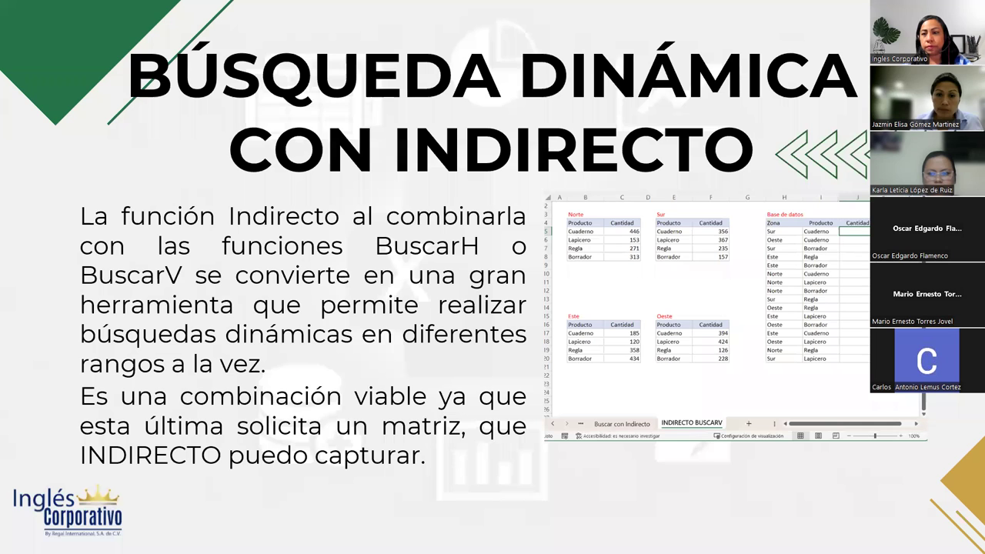
{"action": "key", "text": "Right"}
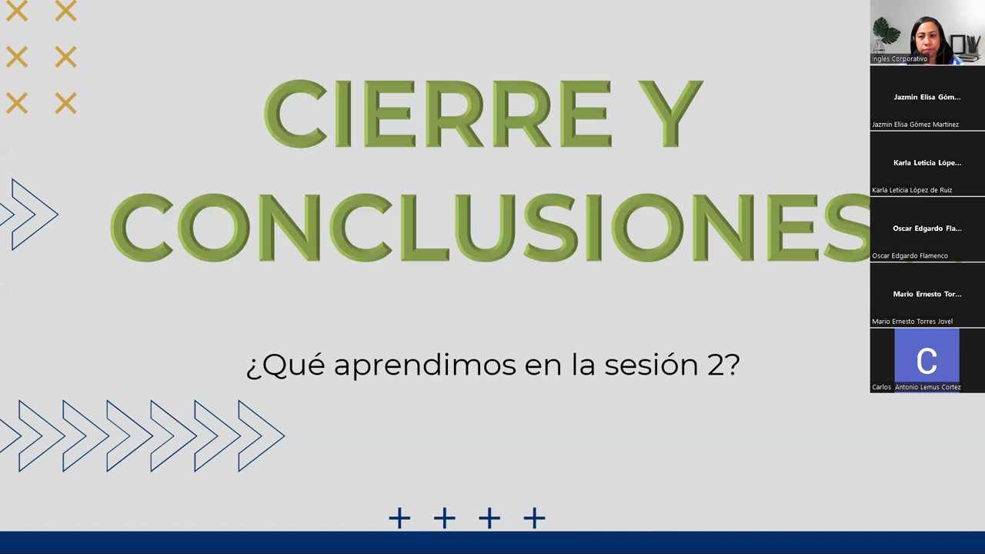
Return to the Excel workbook's INDIRECTO BUSCARV sheet with Alt+Tab
{"action": "key", "text": "alt+Tab"}
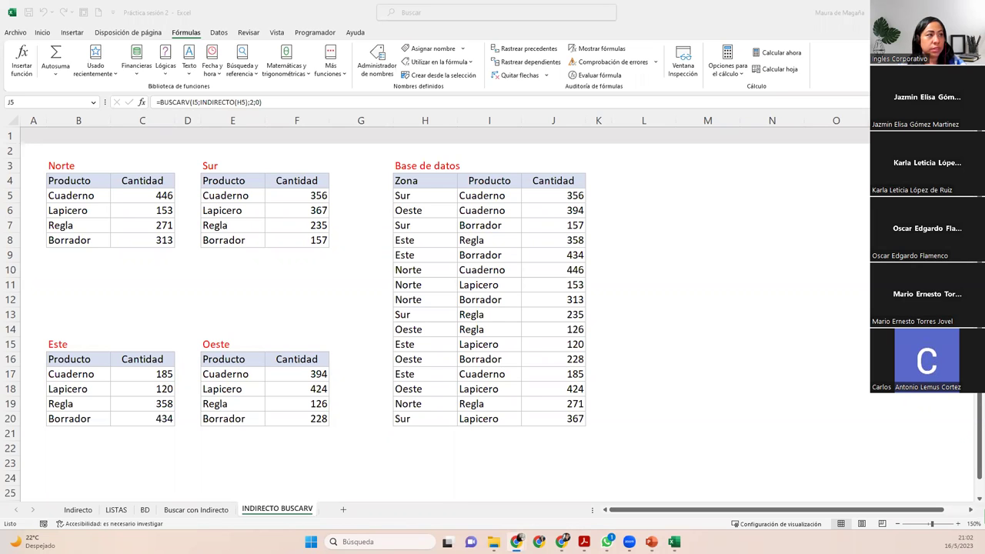
{"action": "key", "text": "alt+Tab"}
{"action": "double_click", "coordinate": [320, 90]}
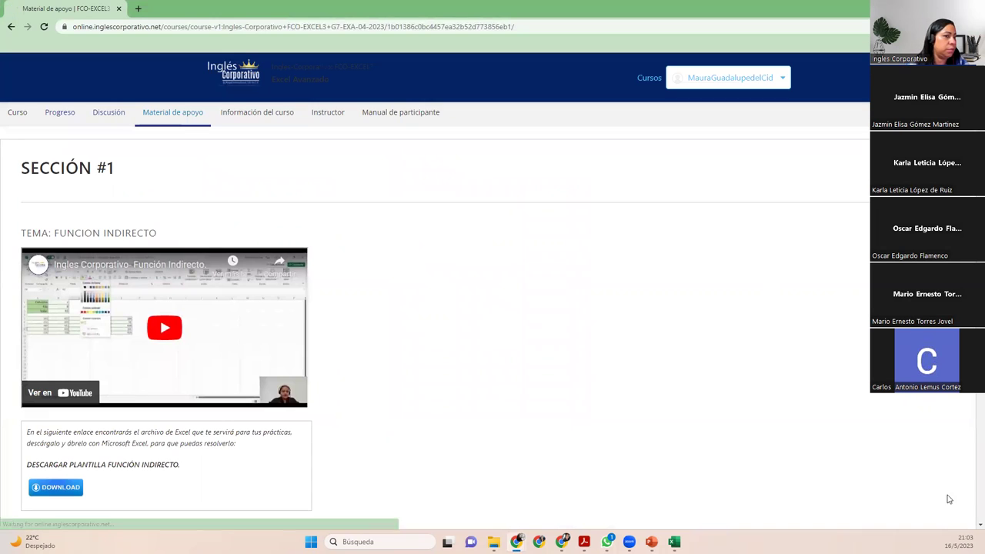
{"action": "scroll", "coordinate": [970, 523], "scroll_direction": "down", "scroll_amount": 2}
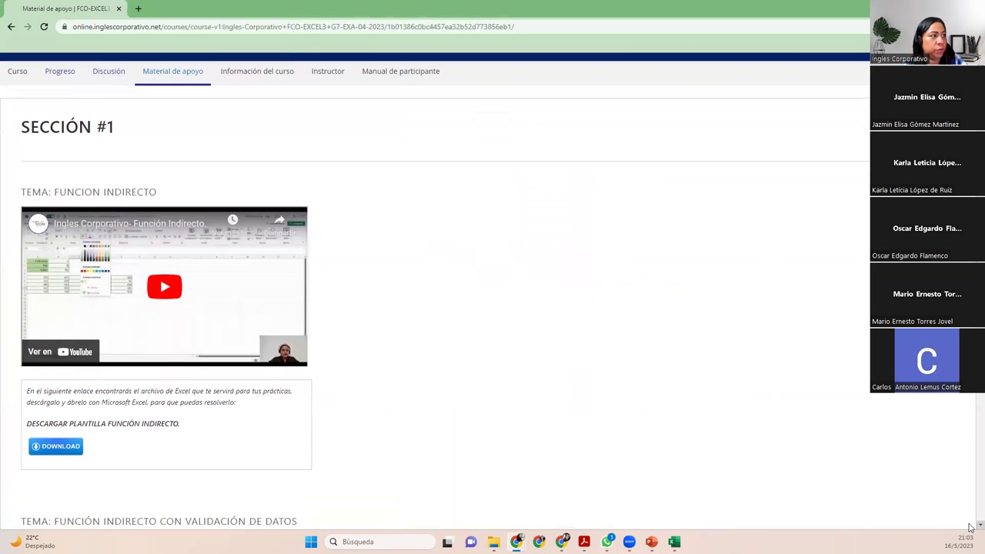
{"action": "scroll", "coordinate": [970, 526], "scroll_direction": "down", "scroll_amount": 2}
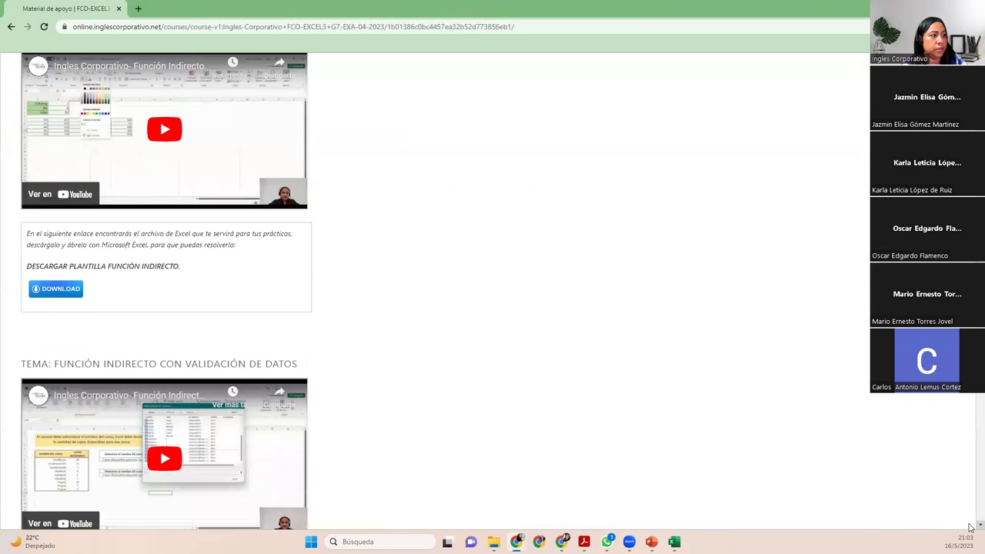
{"action": "scroll", "coordinate": [970, 526], "scroll_direction": "down", "scroll_amount": 2}
{"action": "scroll", "coordinate": [970, 526], "scroll_direction": "down", "scroll_amount": 1}
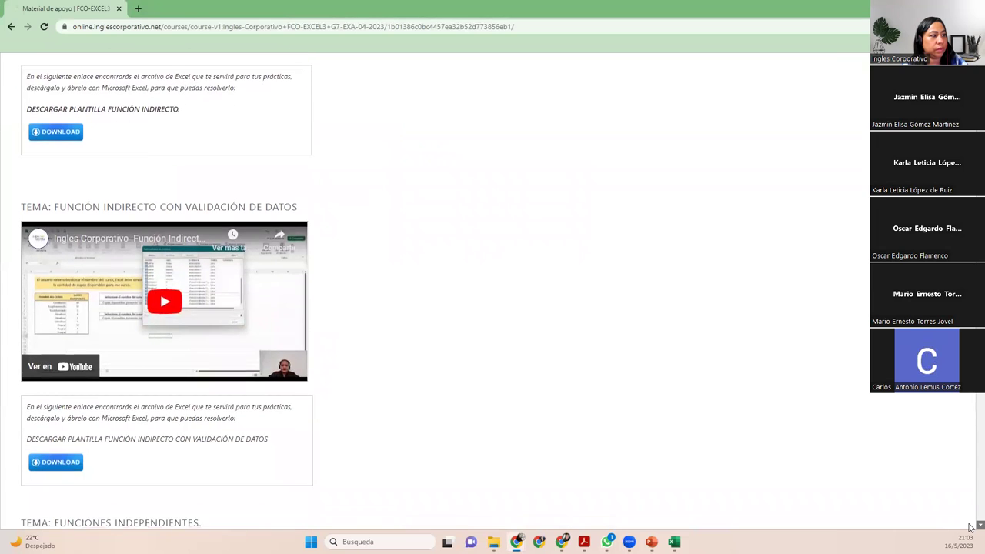
{"action": "scroll", "coordinate": [970, 526], "scroll_direction": "down", "scroll_amount": 2}
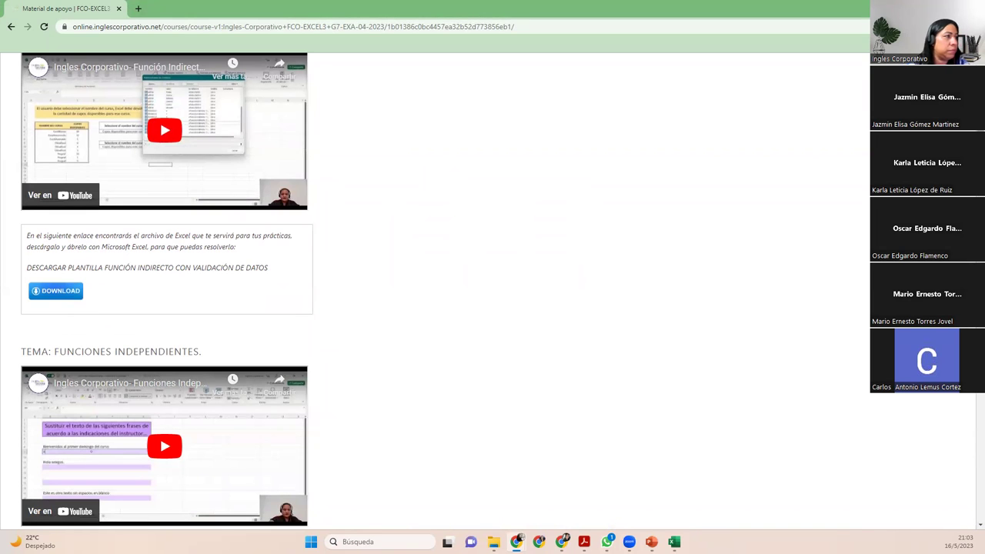
{"action": "scroll", "coordinate": [323, 219], "scroll_direction": "up", "scroll_amount": 4}
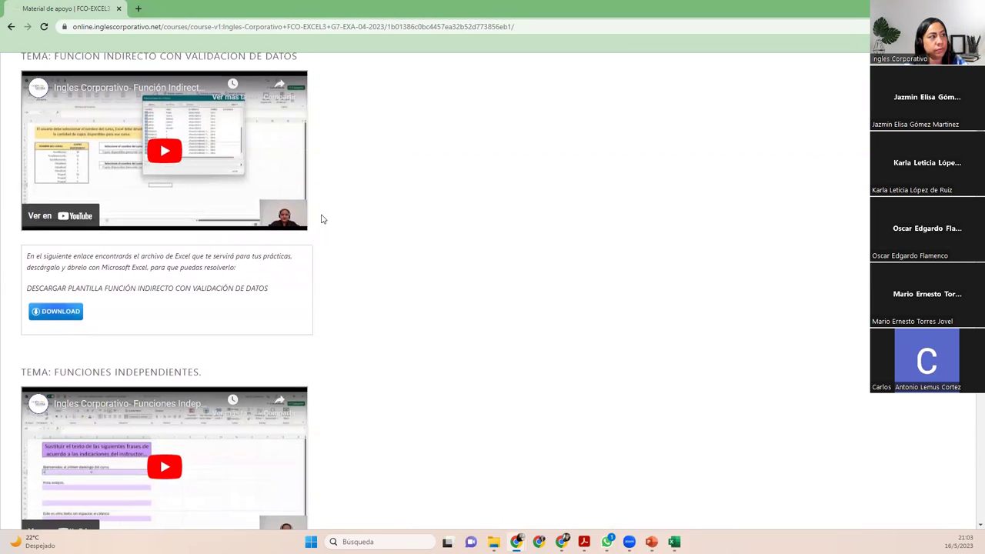
{"action": "scroll", "coordinate": [322, 220], "scroll_direction": "up", "scroll_amount": 5}
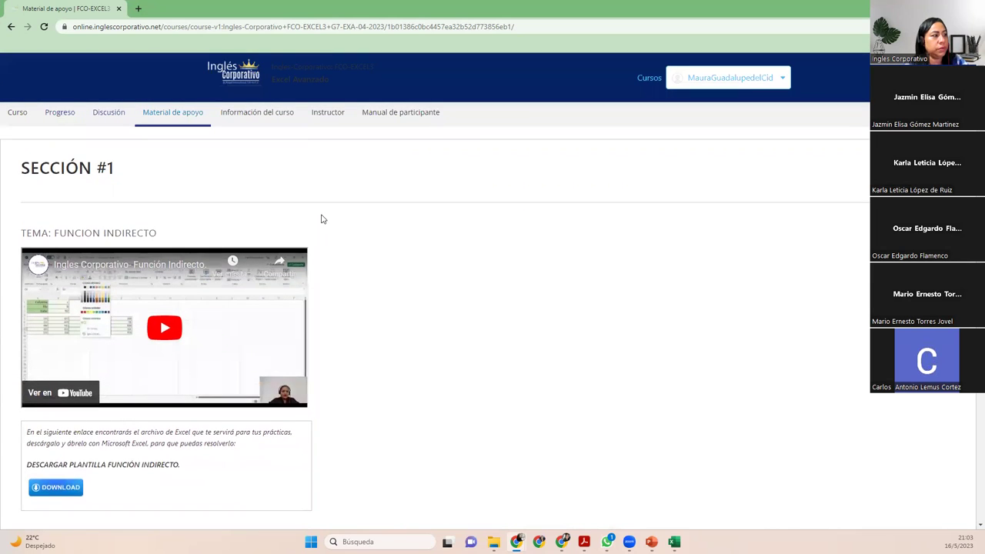